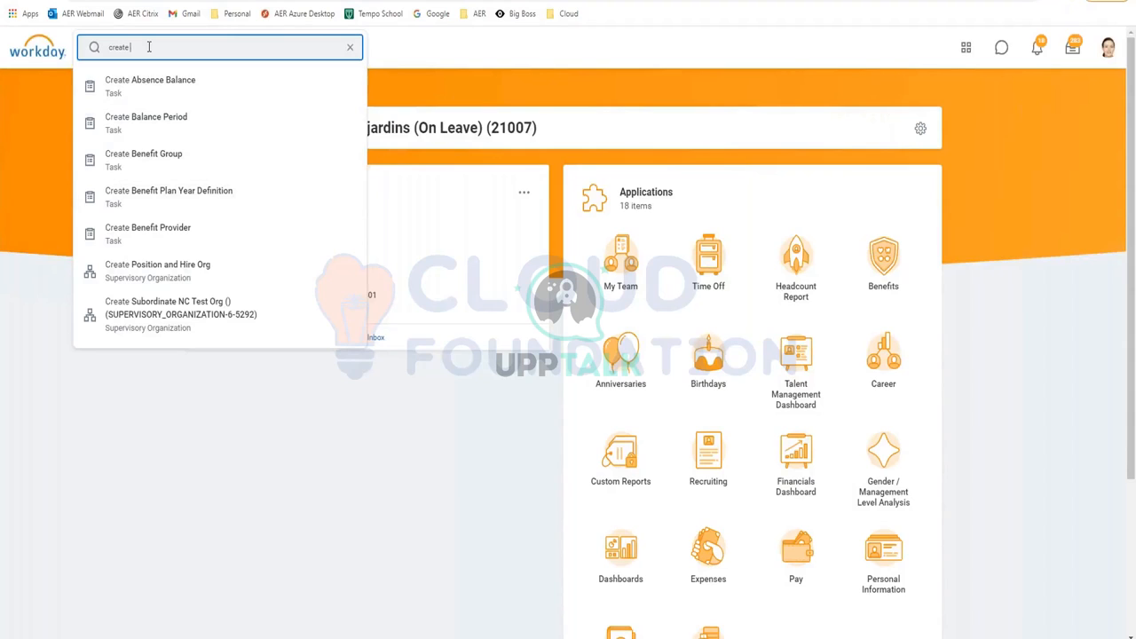
# Search for 'create leave type' and open the Create Leave Type task form
pyautogui.write('leave type')
pyautogui.press('Return')
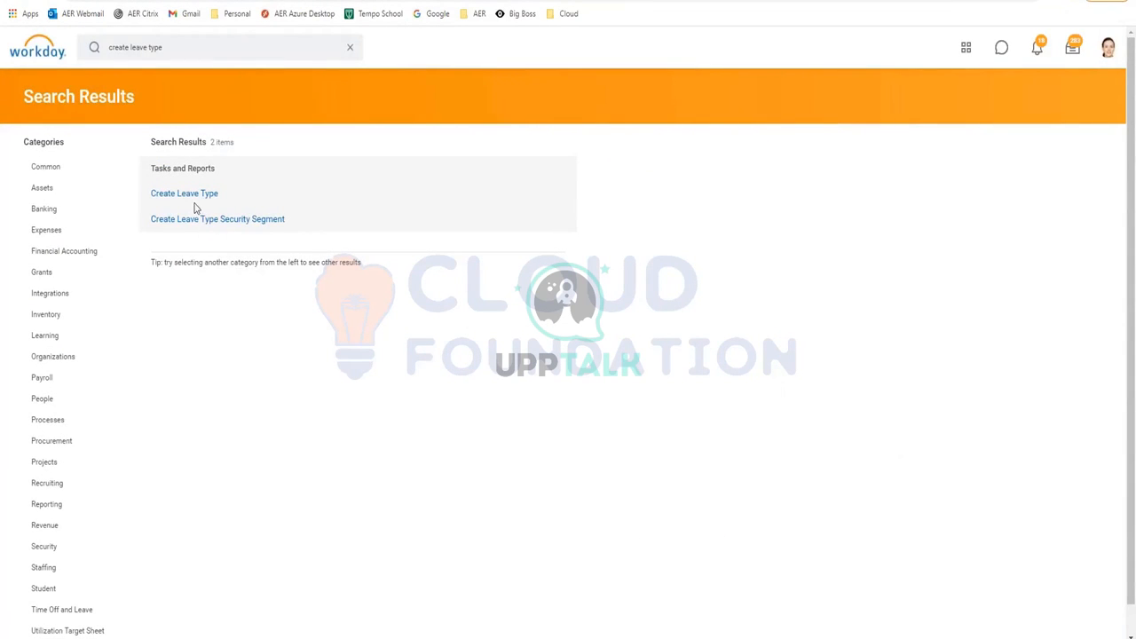
pyautogui.click(186, 194)
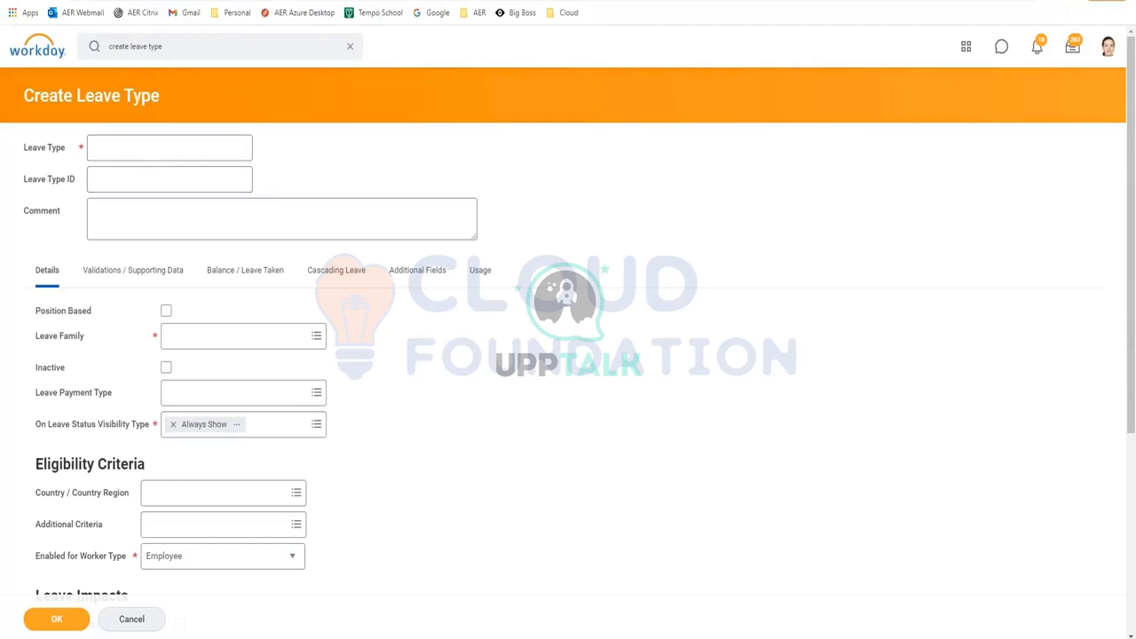
pyautogui.click(142, 155)
# Enter 'RP Sabbatical' as the leave type name and paste the same text as its Leave Type ID
pyautogui.write('RP')
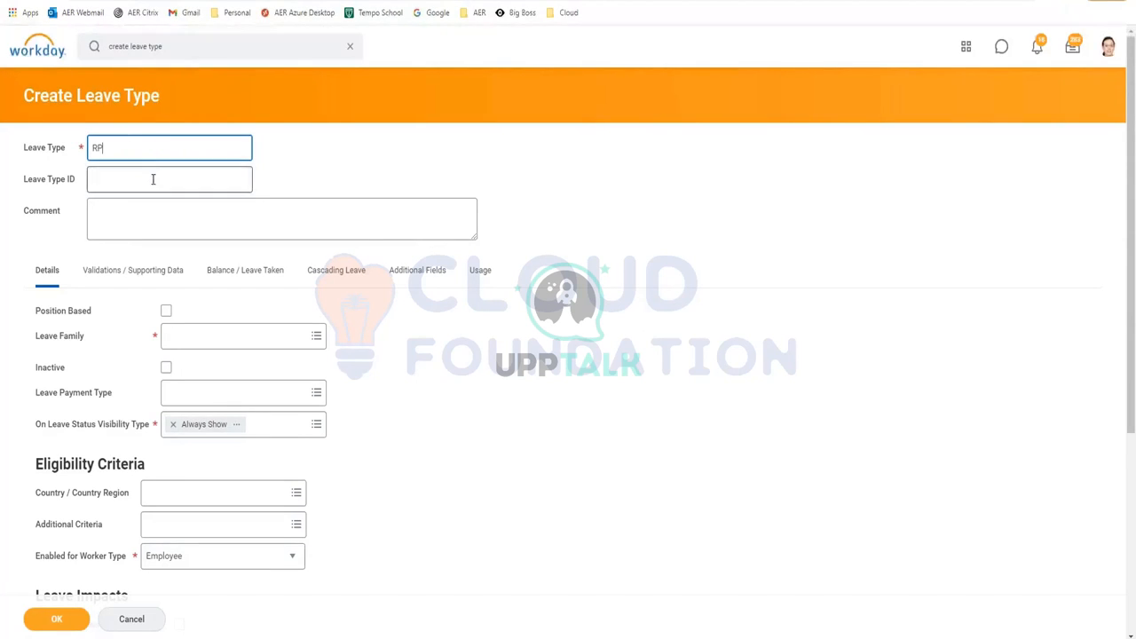
pyautogui.write(' Sabbatical')
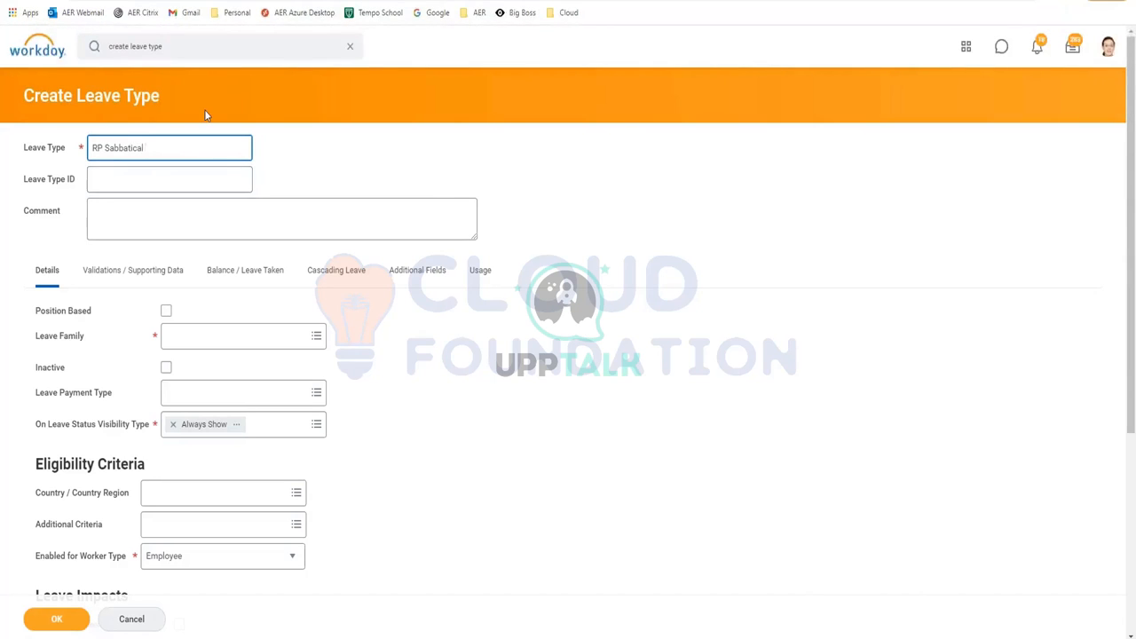
pyautogui.moveTo(150, 148); pyautogui.dragTo(80, 145)
pyautogui.hotkey('ctrl', 'c')
pyautogui.click(112, 177)
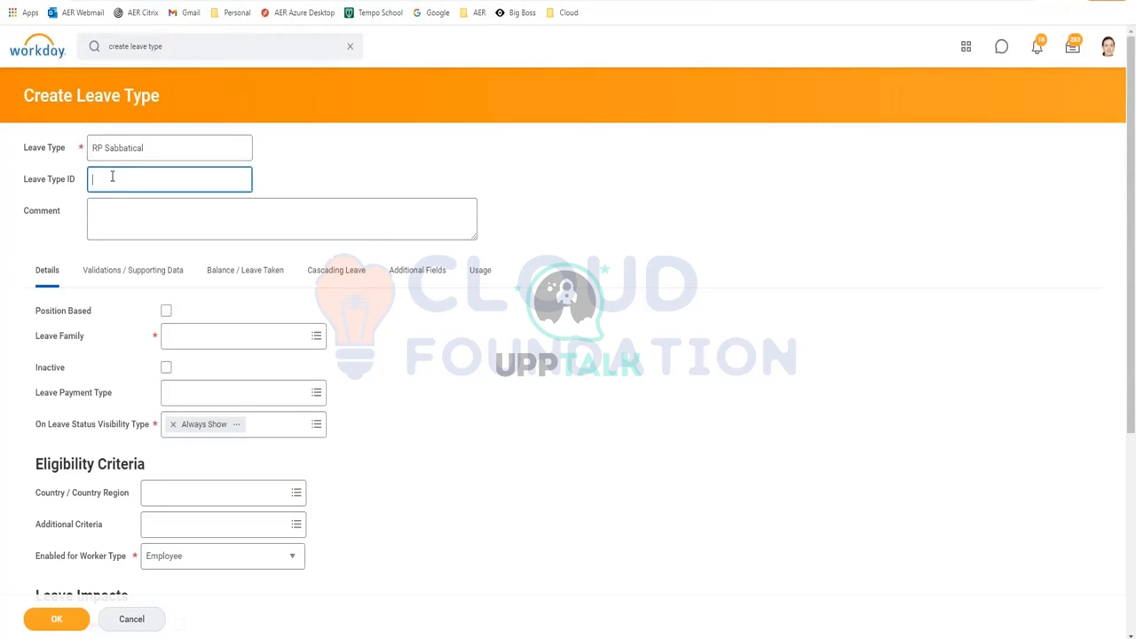
pyautogui.hotkey('ctrl', 'v')
# Choose Company from the Leave Family list for the new leave type
pyautogui.click(203, 347)
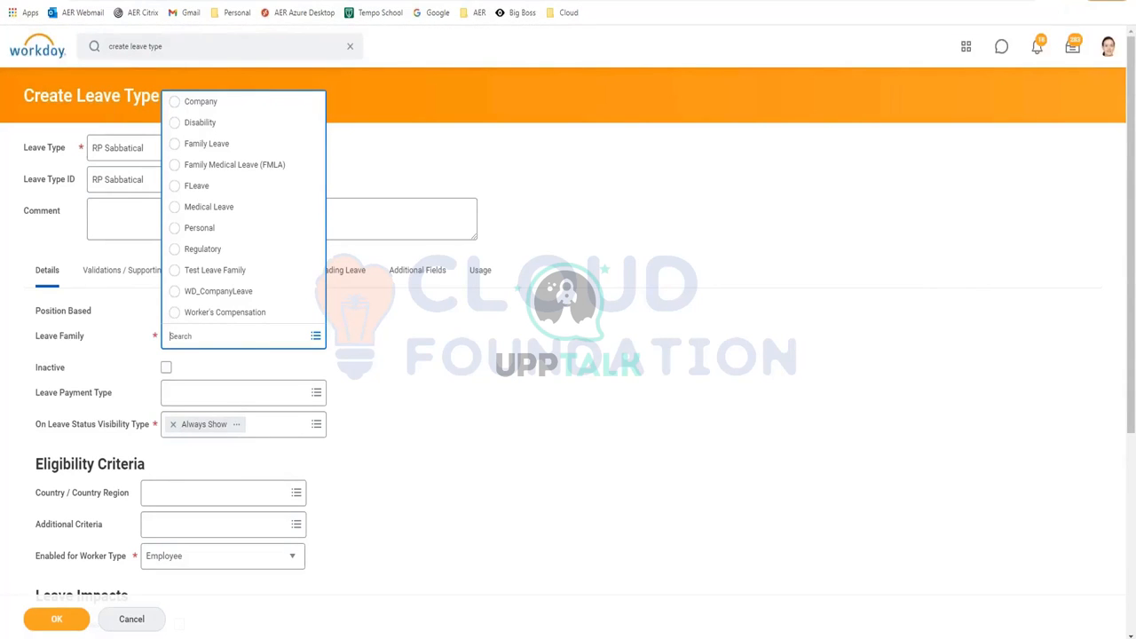
pyautogui.click(203, 102)
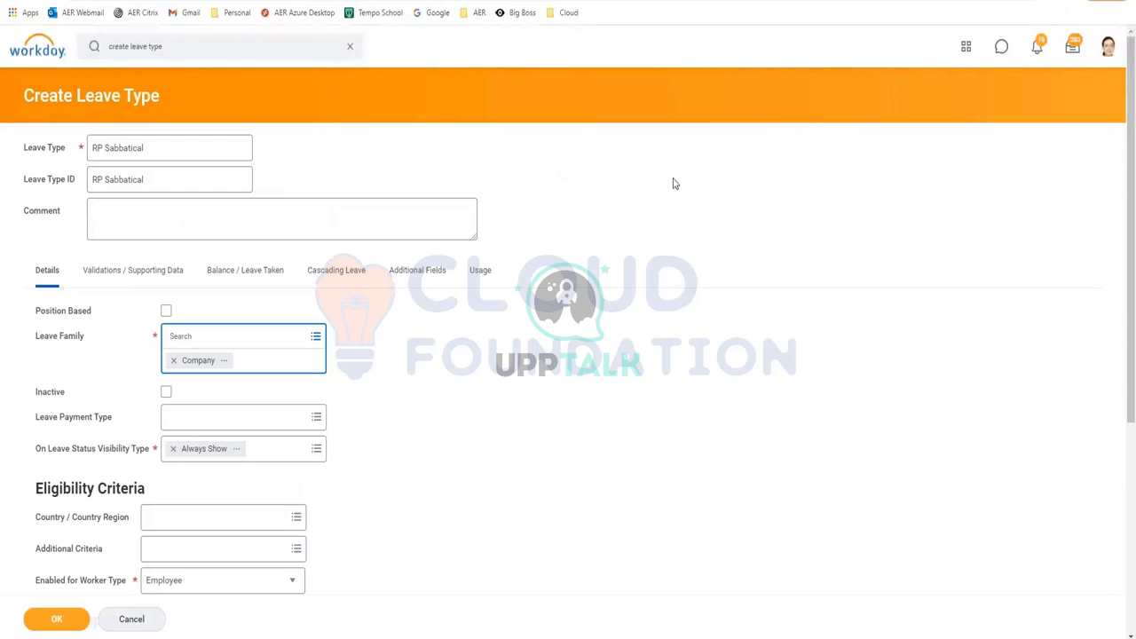
pyautogui.click(272, 225)
# Write the comment 'Company > RP Sabbatical', correcting the typos along the way
pyautogui.write('Compant > RP')
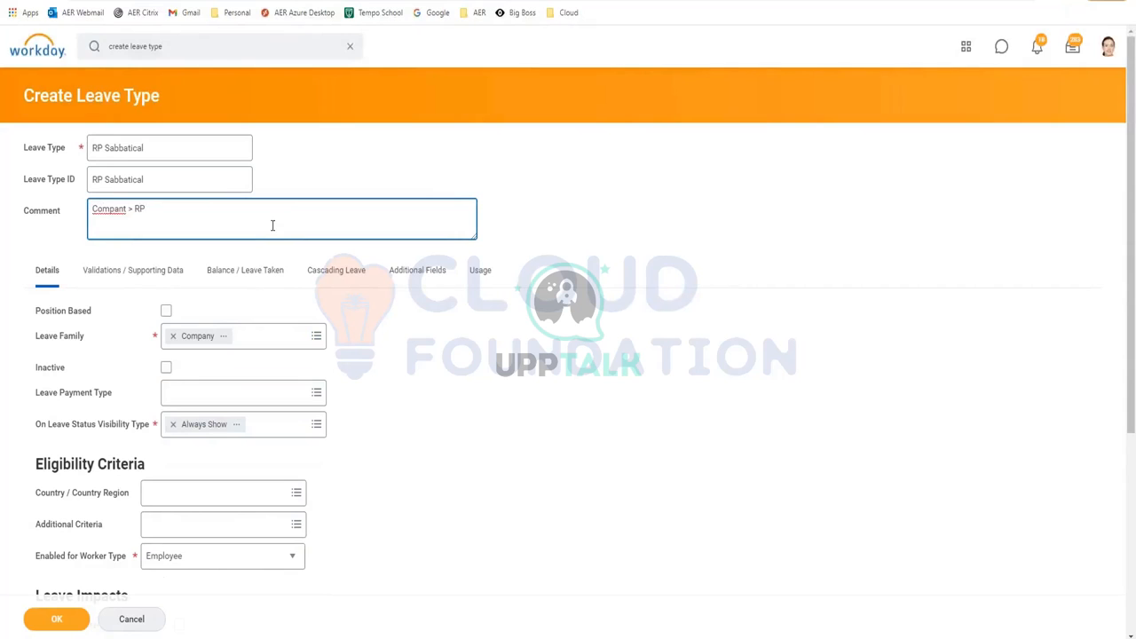
pyautogui.write(' Saba')
pyautogui.press('BackSpace')
pyautogui.write('batical')
pyautogui.rightClick(113, 209)
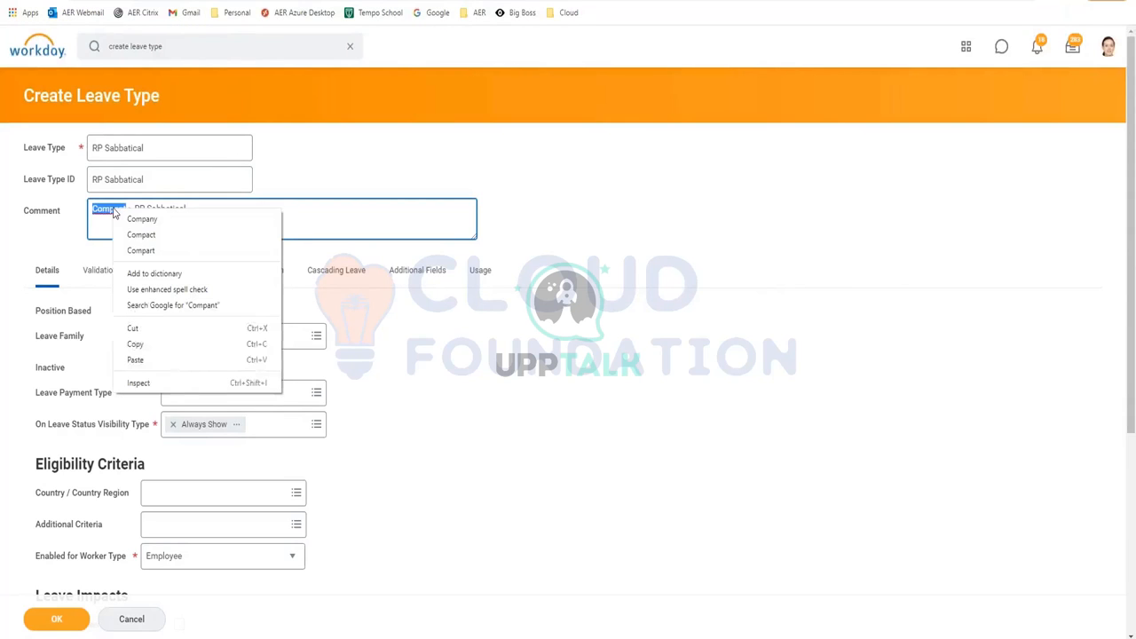
pyautogui.click(156, 235)
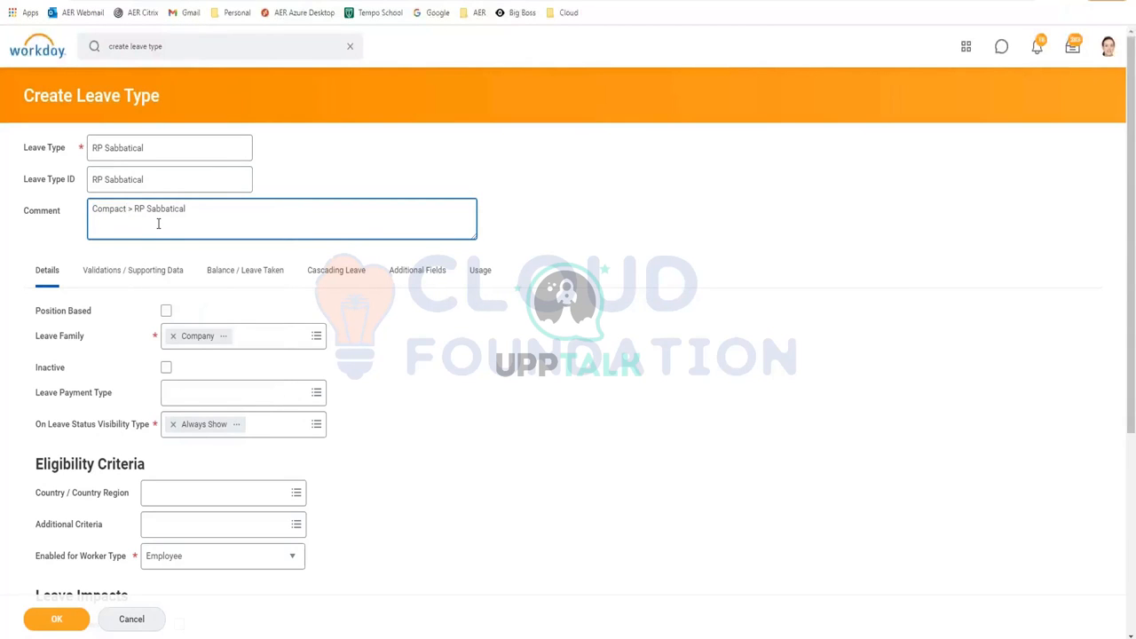
pyautogui.press('BackSpace')
pyautogui.press('BackSpace')
pyautogui.write('ny')
pyautogui.click(254, 400)
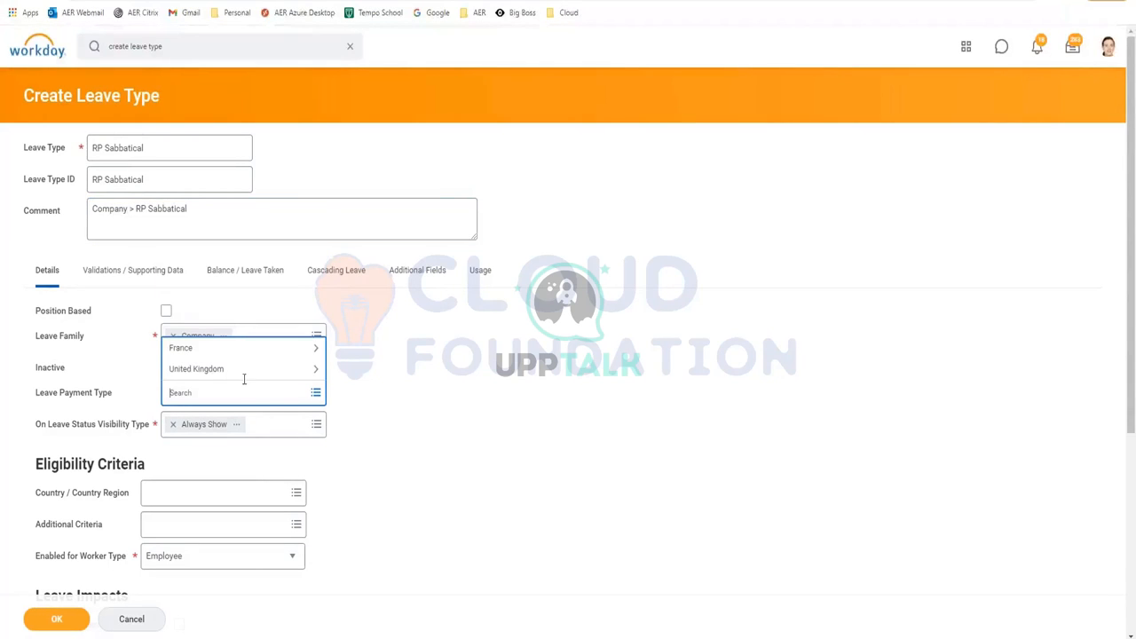
pyautogui.click(245, 369)
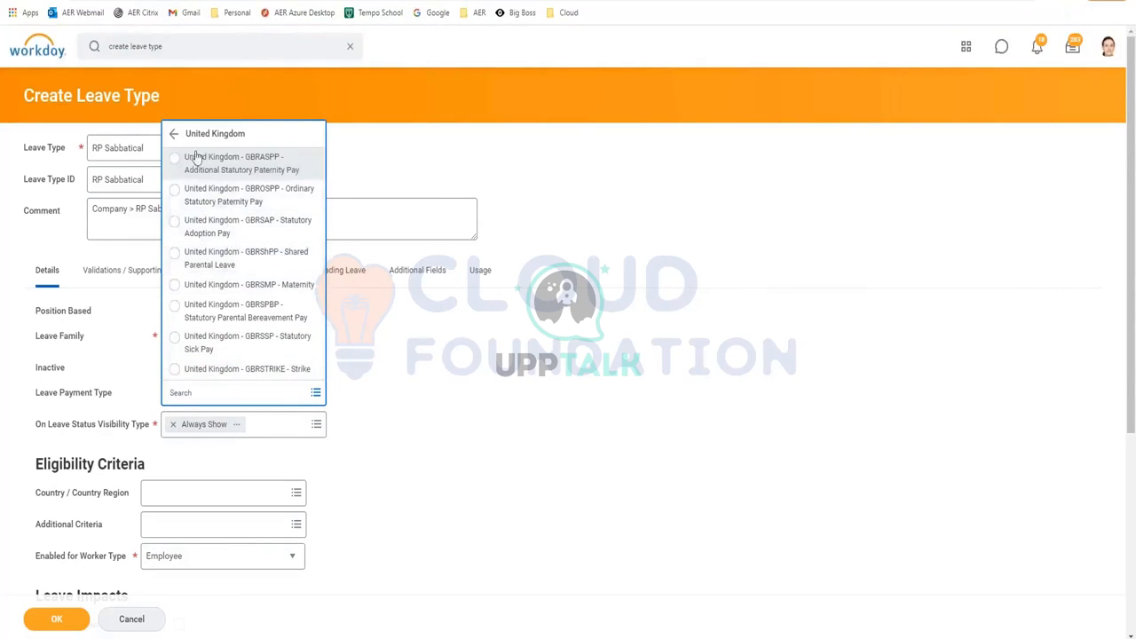
pyautogui.click(174, 133)
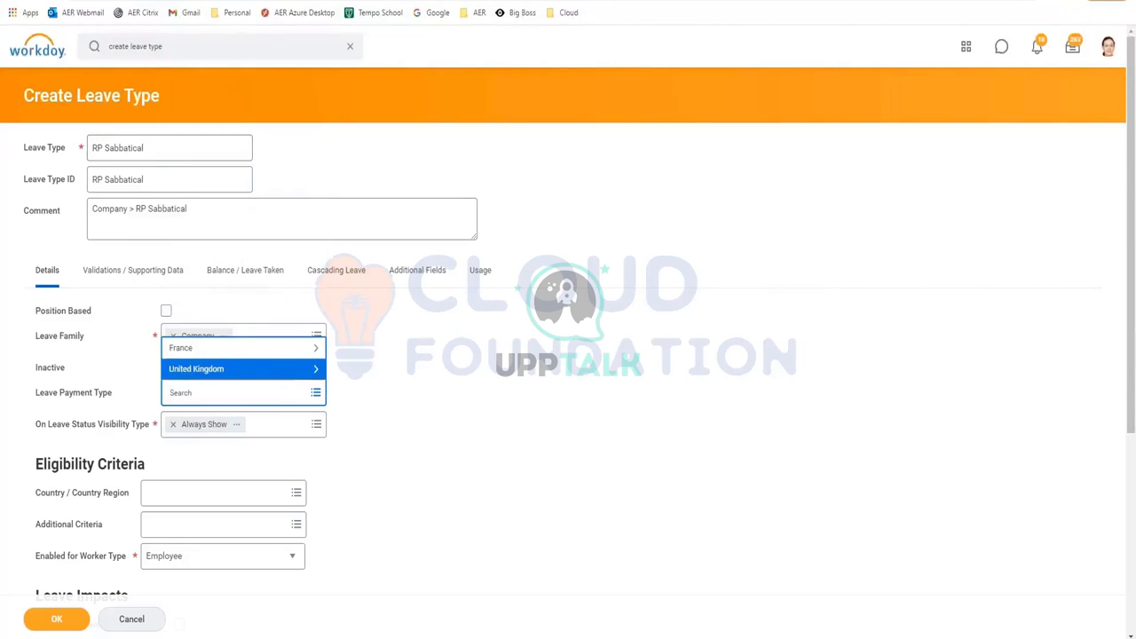
pyautogui.click(239, 348)
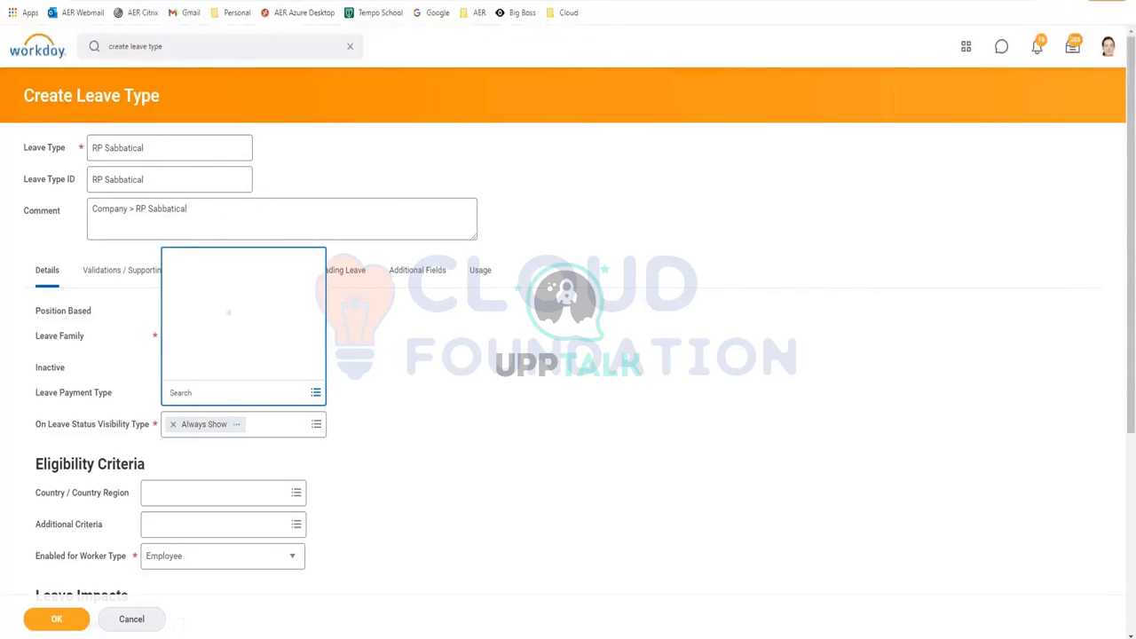
pyautogui.click(689, 401)
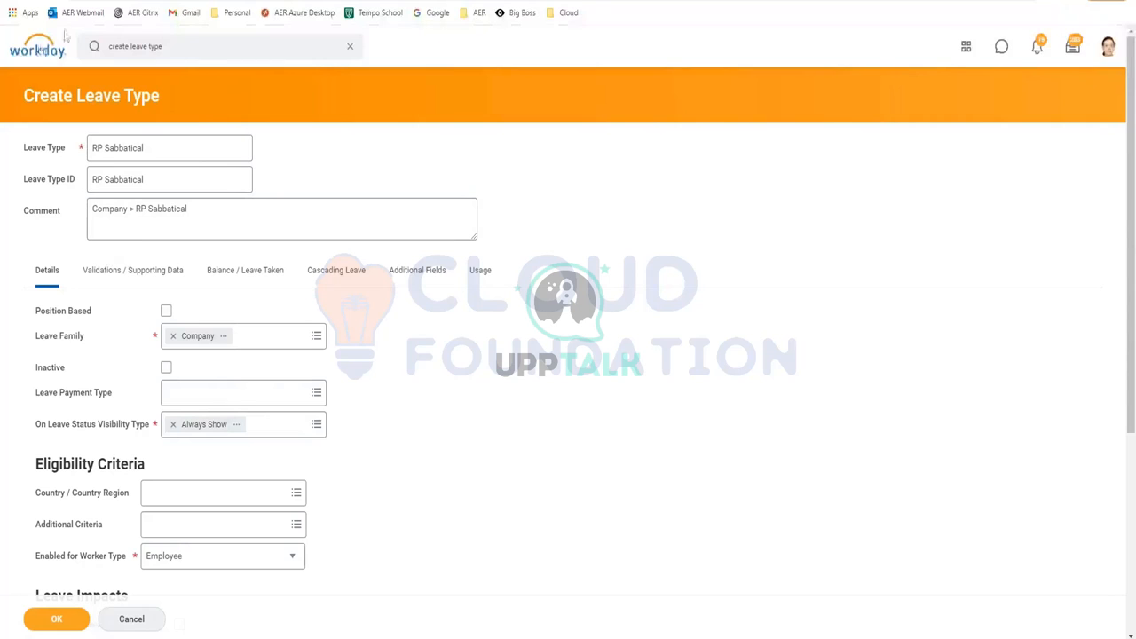
pyautogui.rightClick(46, 52)
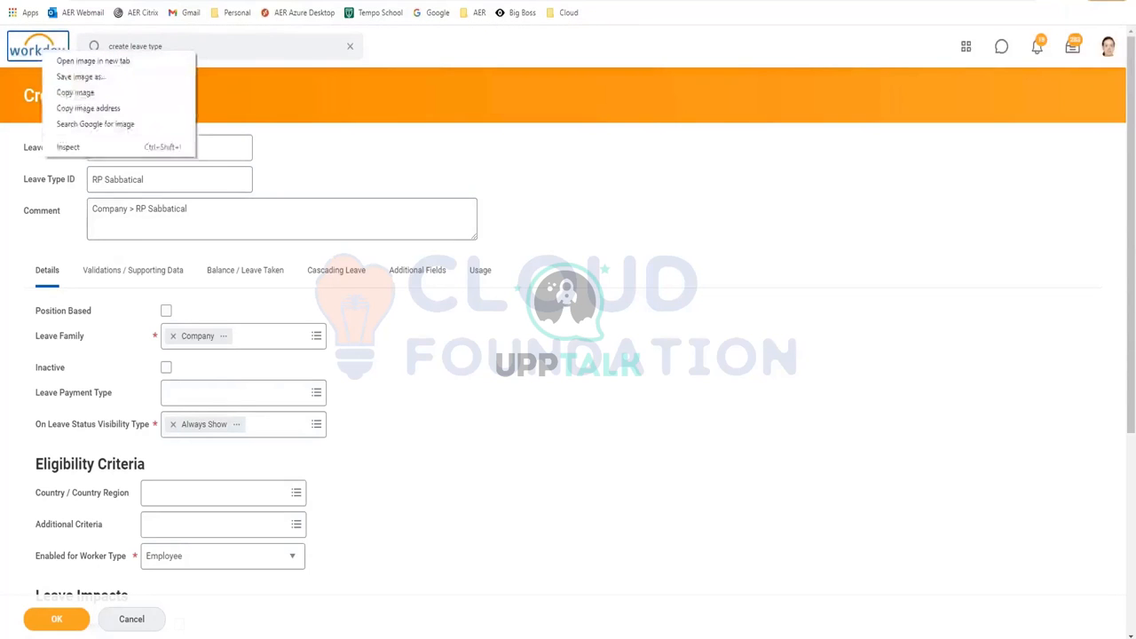
# Save the Workday logo image as workday logo.png and bring up the profile picture's options
pyautogui.click(81, 77)
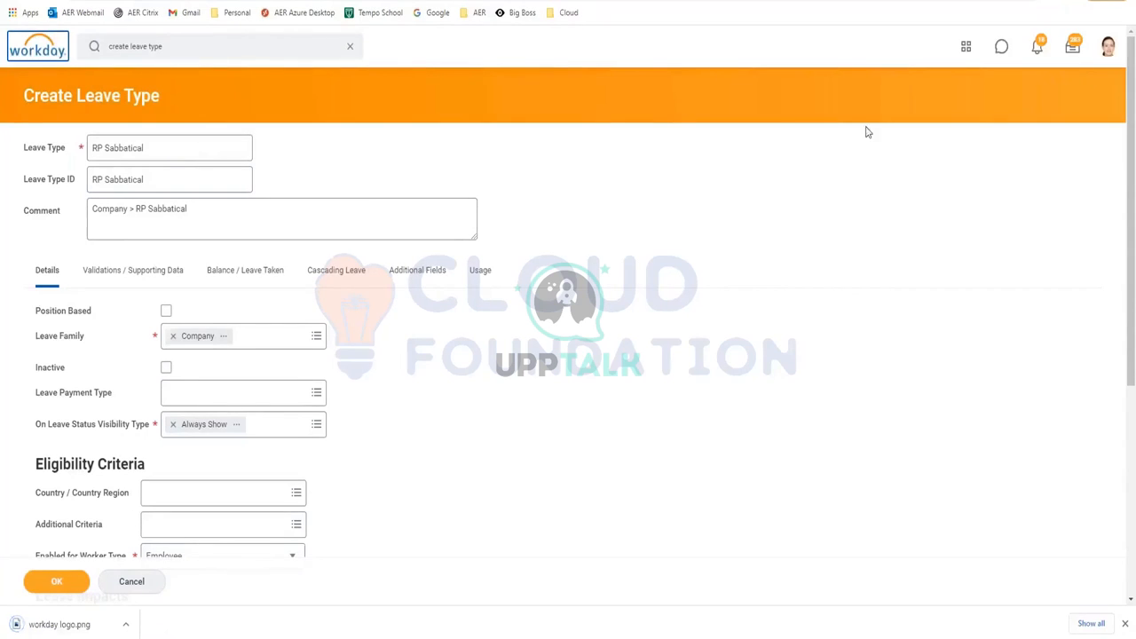
pyautogui.rightClick(1108, 46)
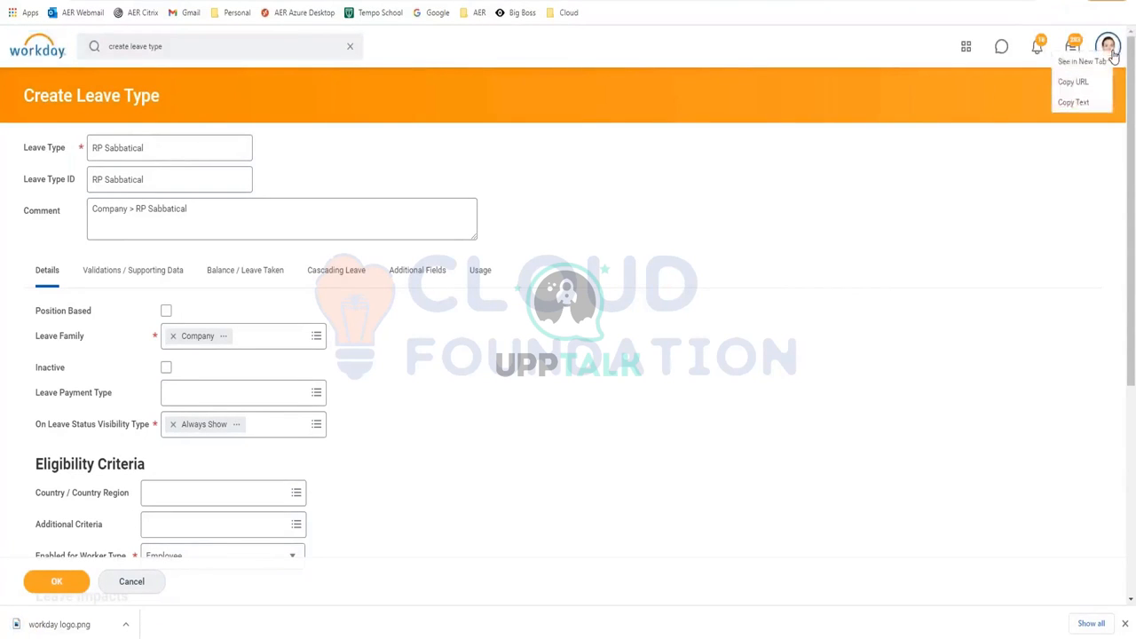
pyautogui.click(1097, 64)
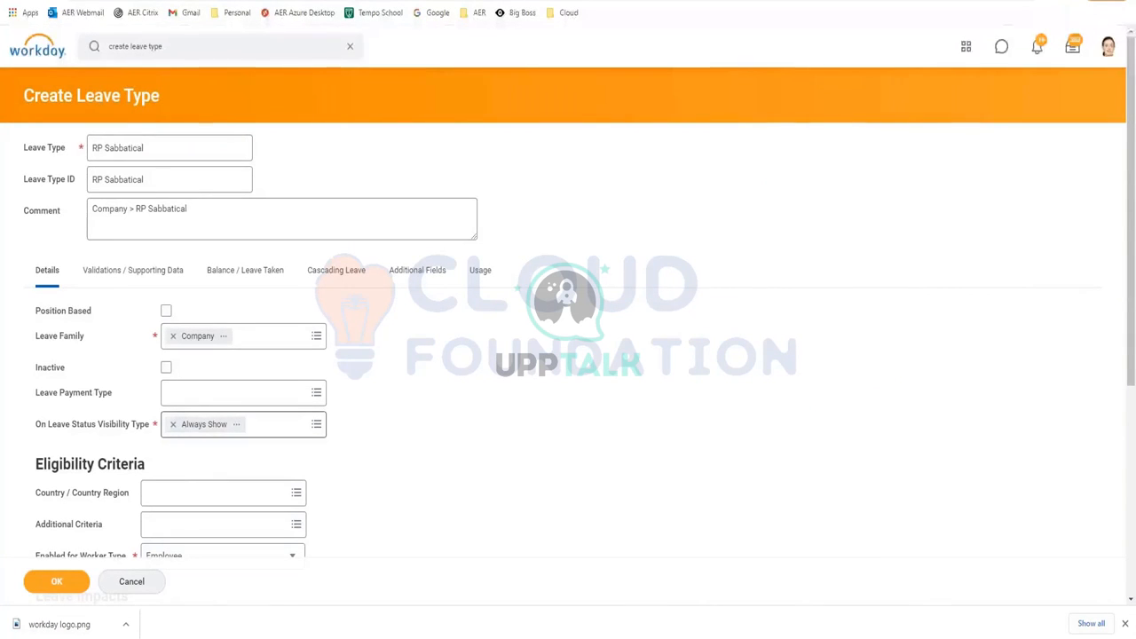
# Add Canada - Country as the eligible country/region and view the reported page error
pyautogui.scroll(-1, 209, 464)
pyautogui.scroll(-1, 246, 403)
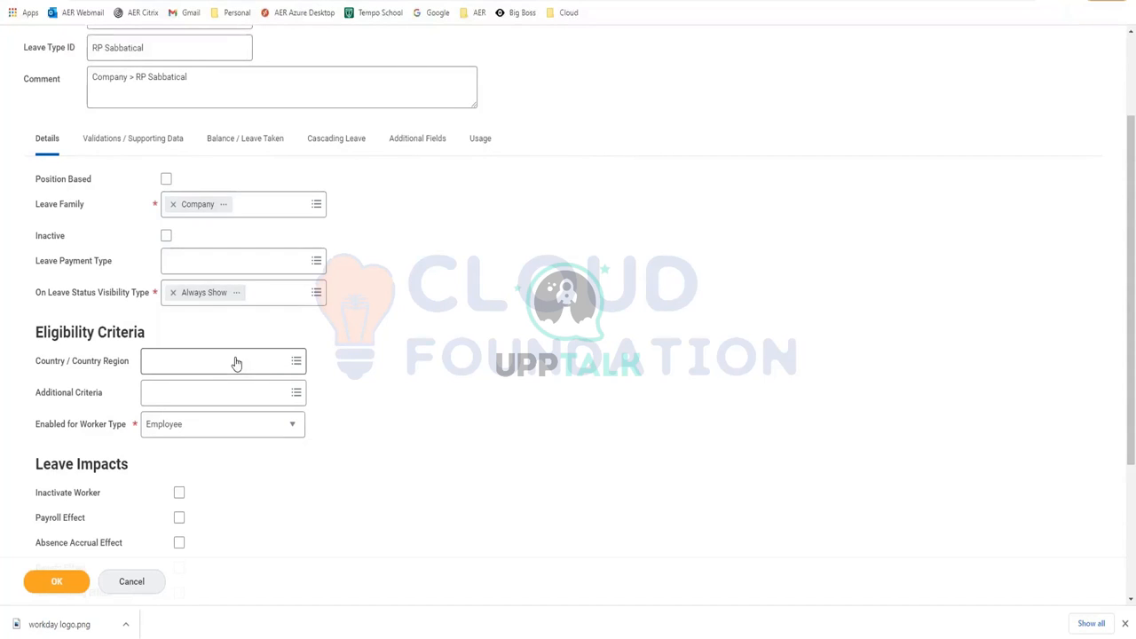
pyautogui.click(236, 362)
pyautogui.write('canada')
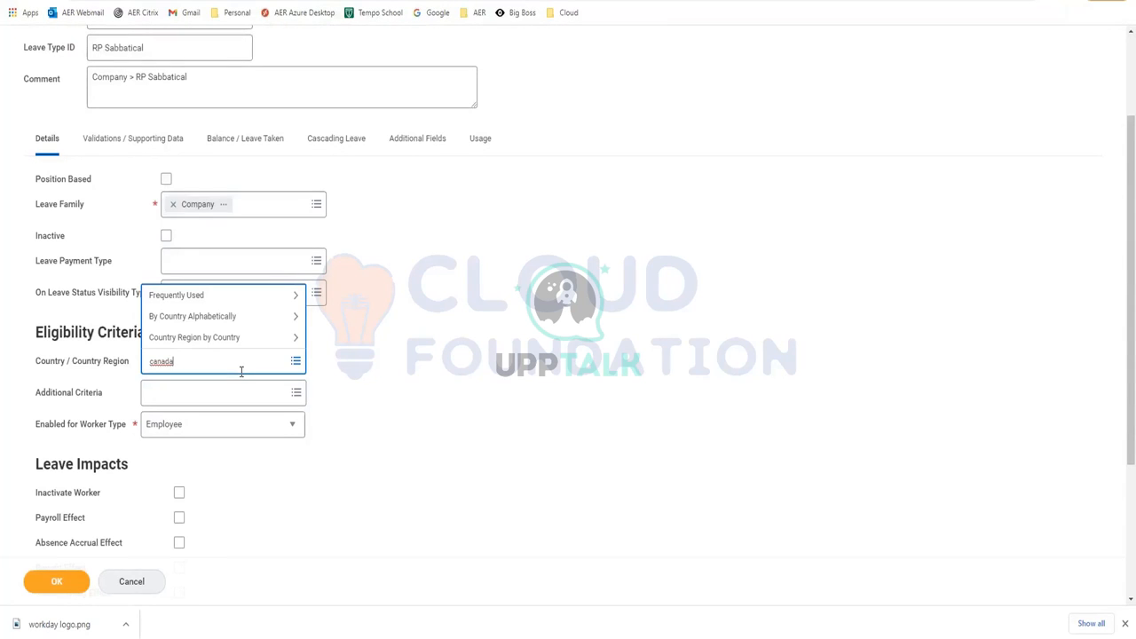
pyautogui.press('Return')
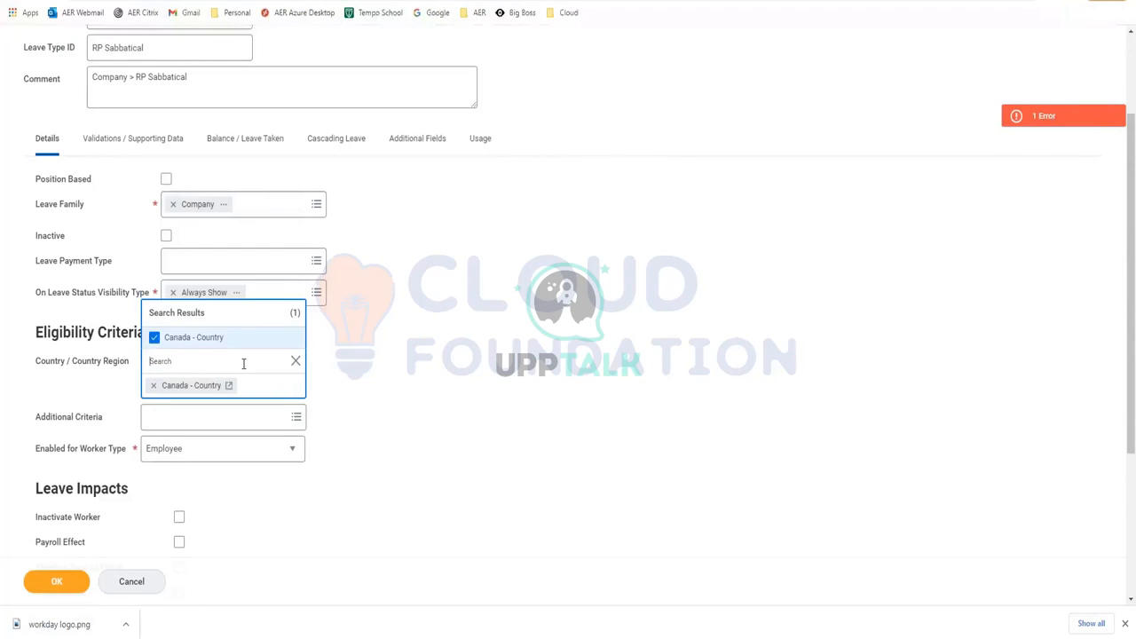
pyautogui.click(468, 401)
pyautogui.click(1035, 119)
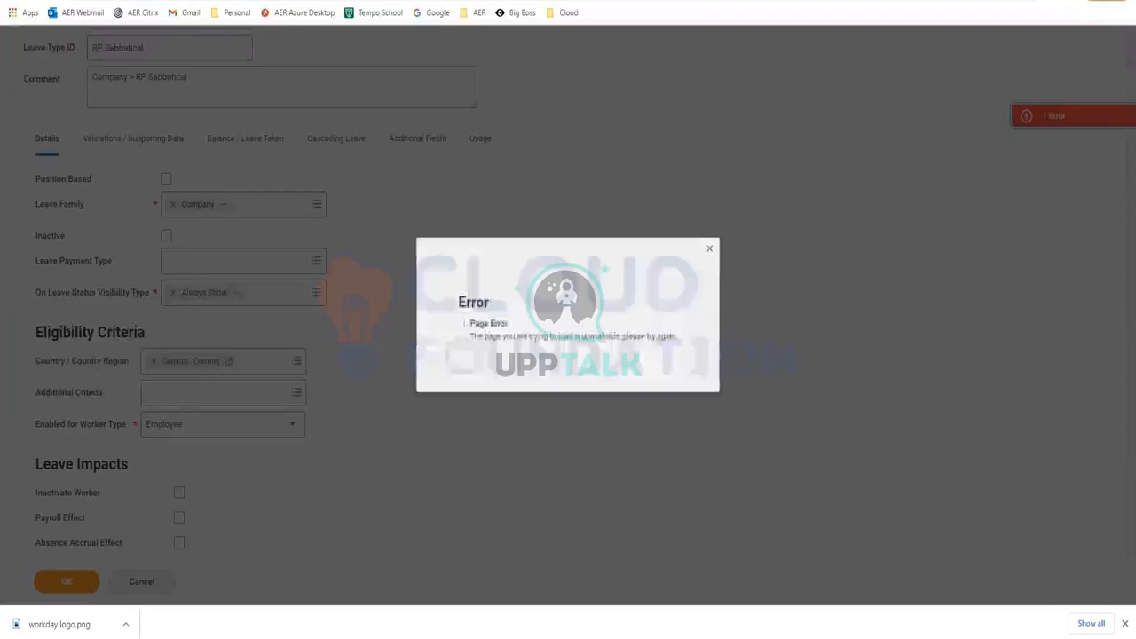
# Close the error message and reload the page to get a blank Create Leave Type form
pyautogui.click(713, 247)
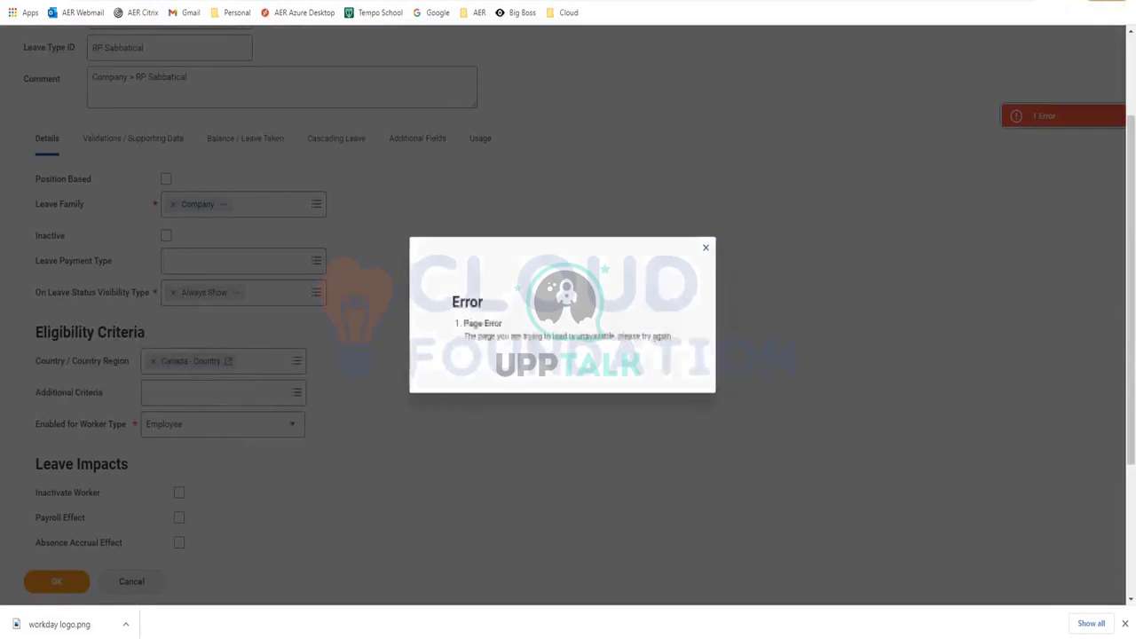
pyautogui.click(55, 5)
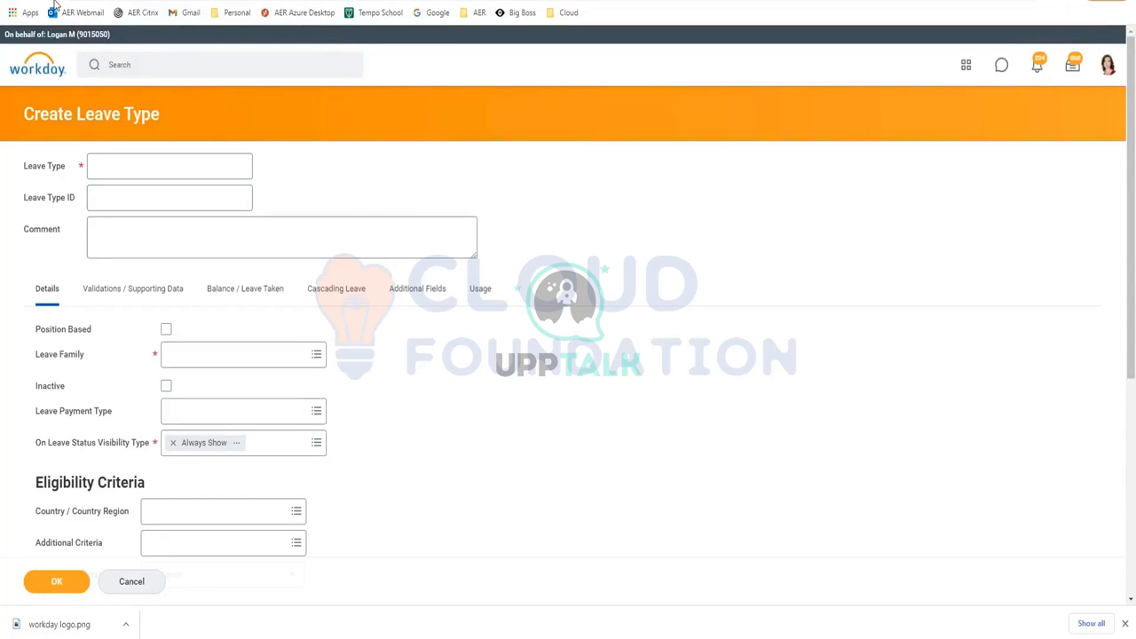
pyautogui.click(109, 163)
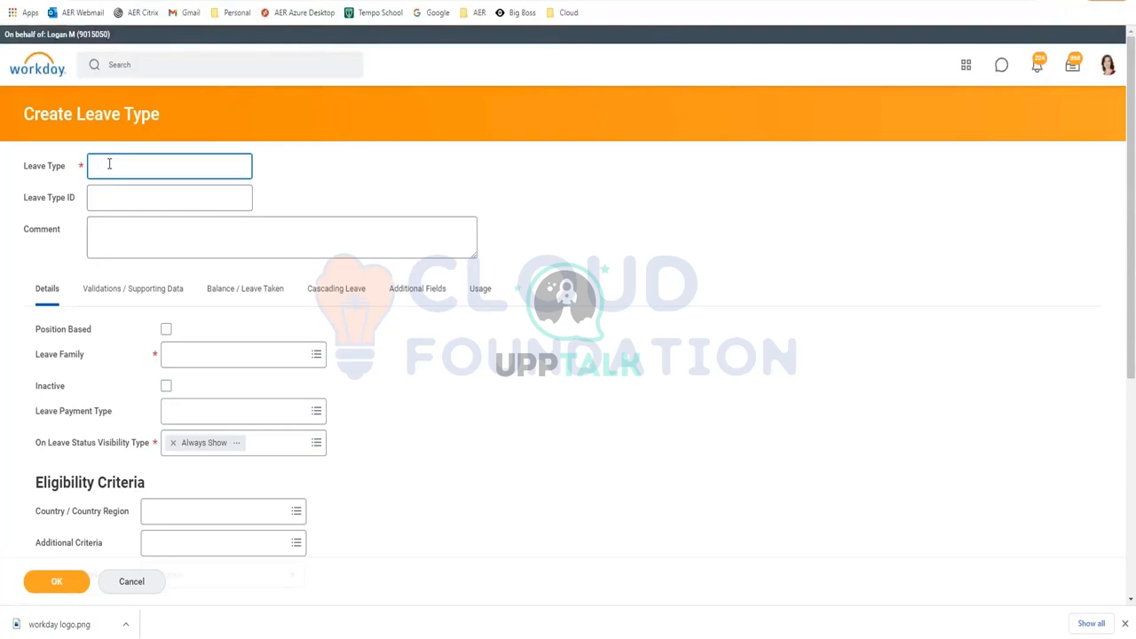
# Enter 'RP Sabbatical' as the leave type name again
pyautogui.write('RP s')
pyautogui.press('BackSpace')
pyautogui.write('Sabbatical')
pyautogui.moveTo(154, 166); pyautogui.dragTo(90, 168)
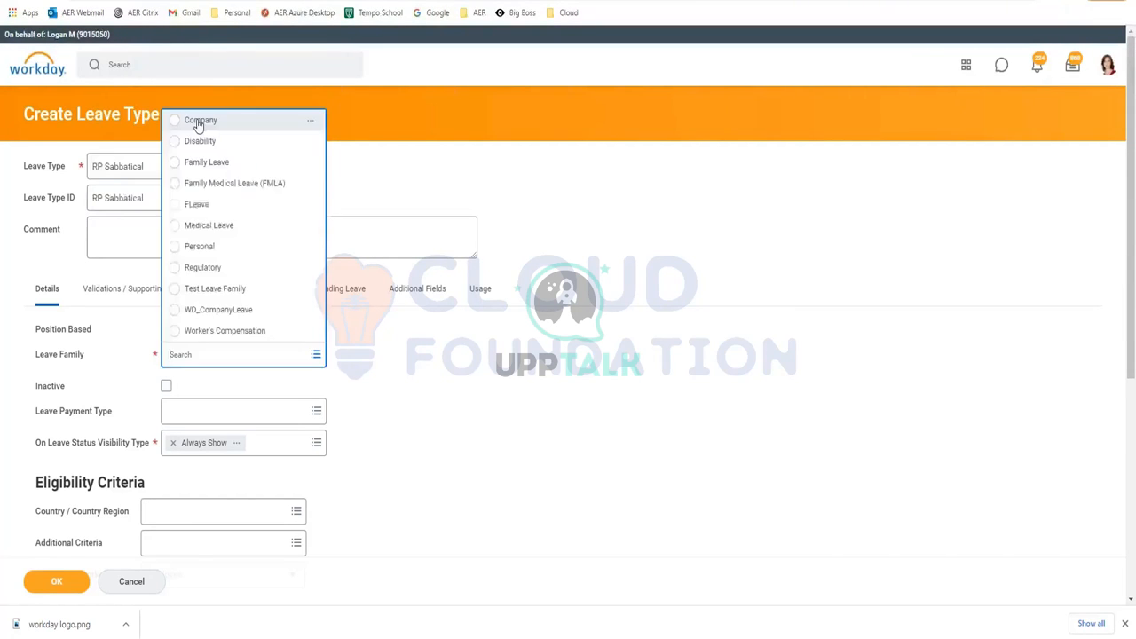
# Set the leave family to Company and add Canada - Country as the eligible country
pyautogui.click(198, 125)
pyautogui.click(190, 437)
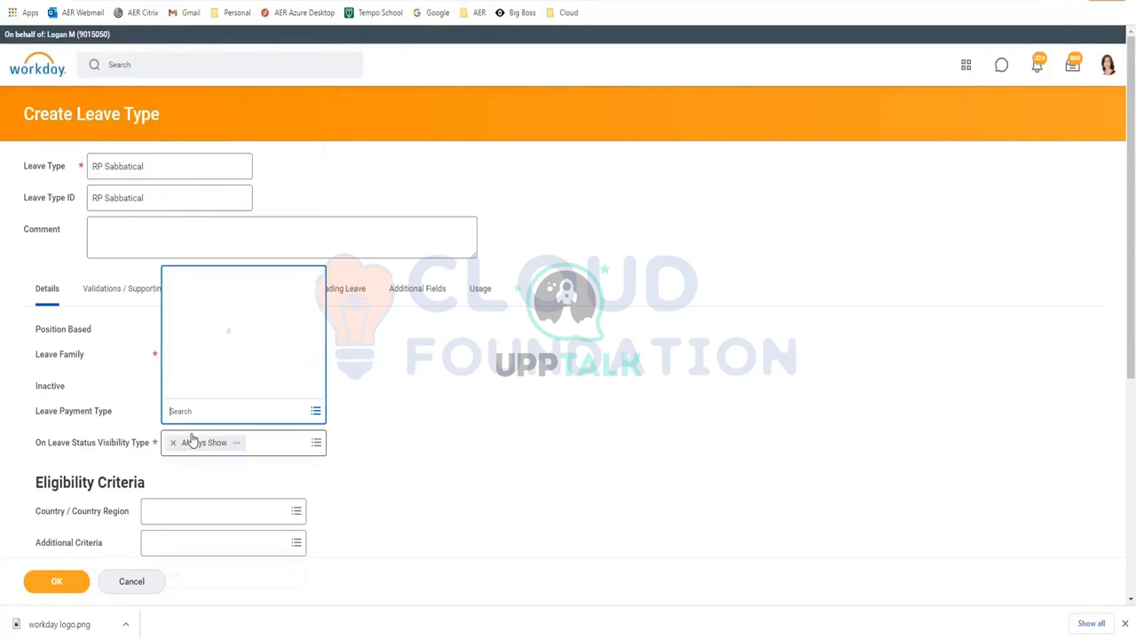
pyautogui.click(349, 479)
pyautogui.click(169, 511)
pyautogui.write('canada')
pyautogui.press('Return')
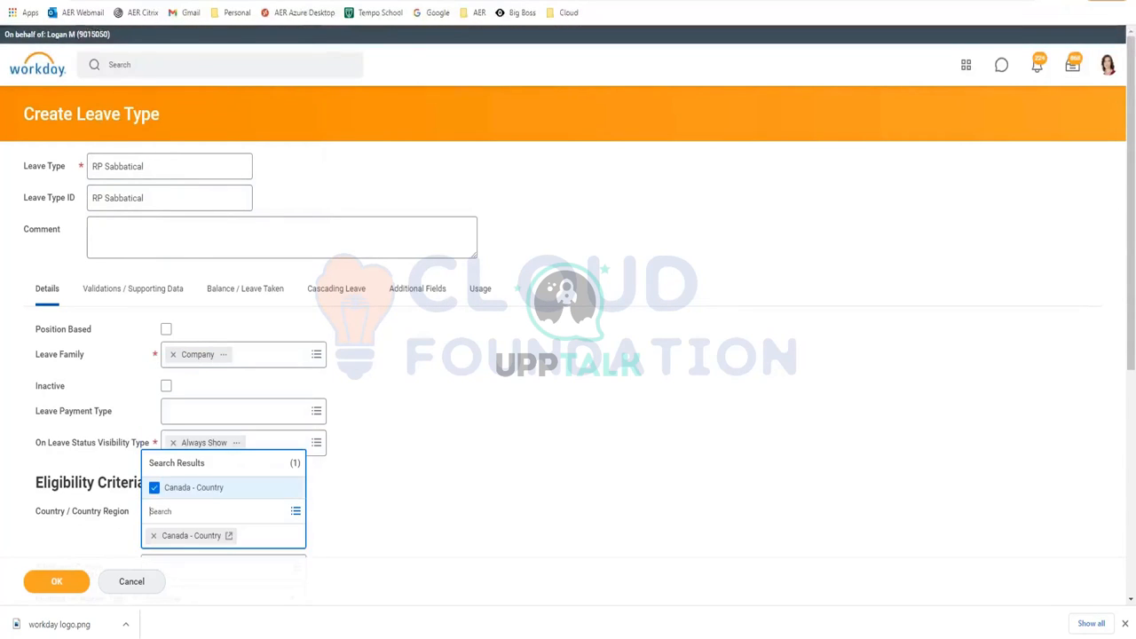
pyautogui.click(340, 497)
pyautogui.scroll(-2, 340, 495)
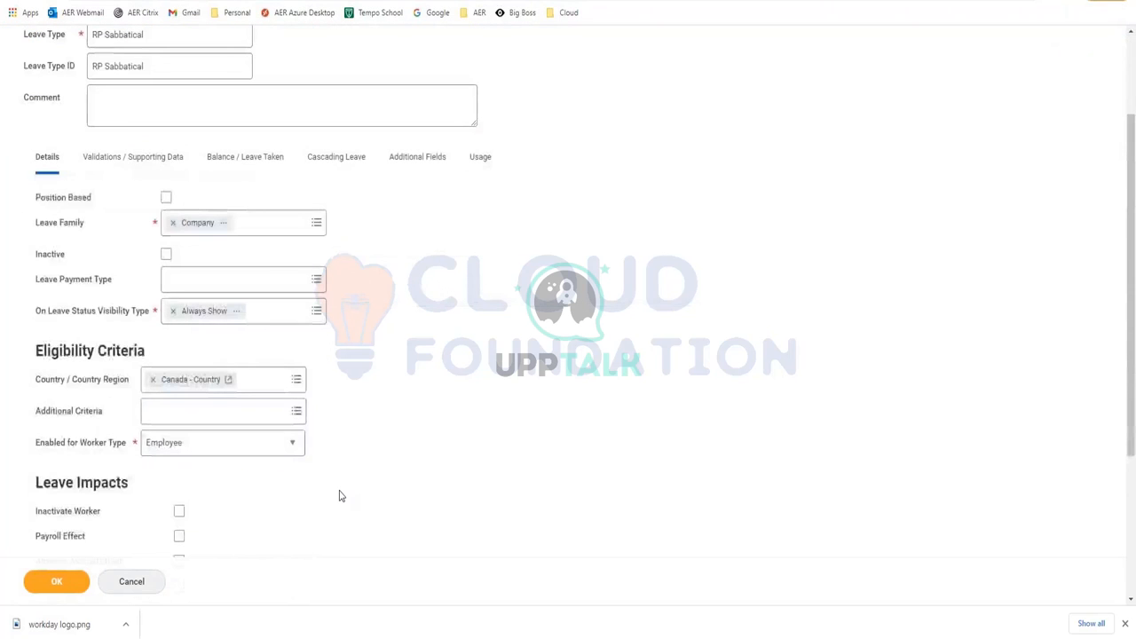
# Select Female Workers in the additional eligibility criteria list
pyautogui.scroll(1, 340, 496)
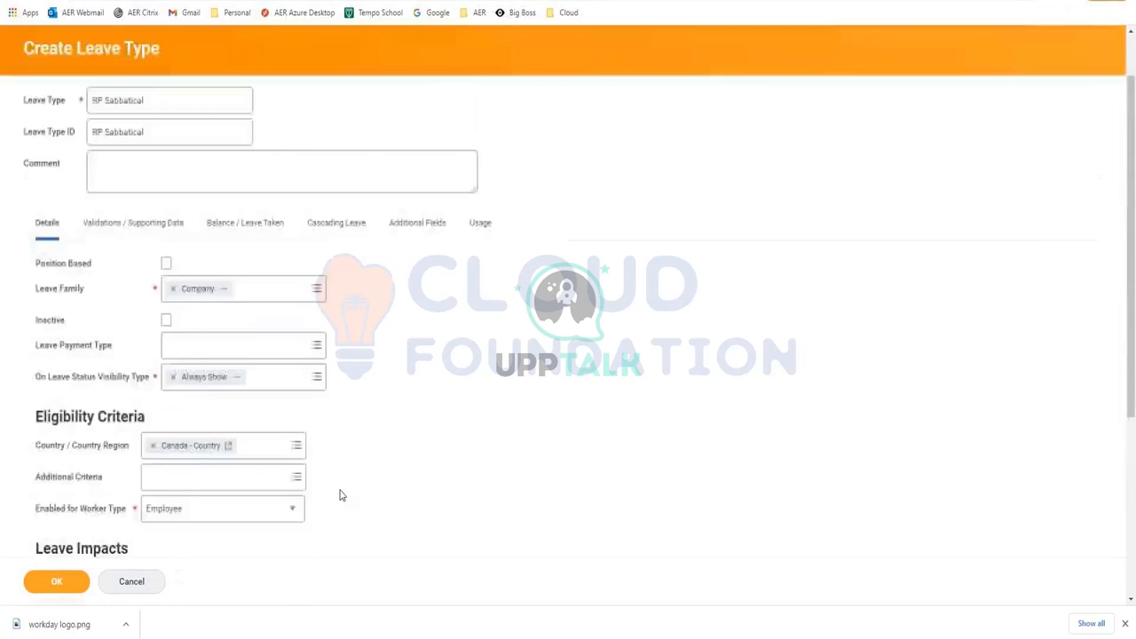
pyautogui.scroll(-1, 340, 496)
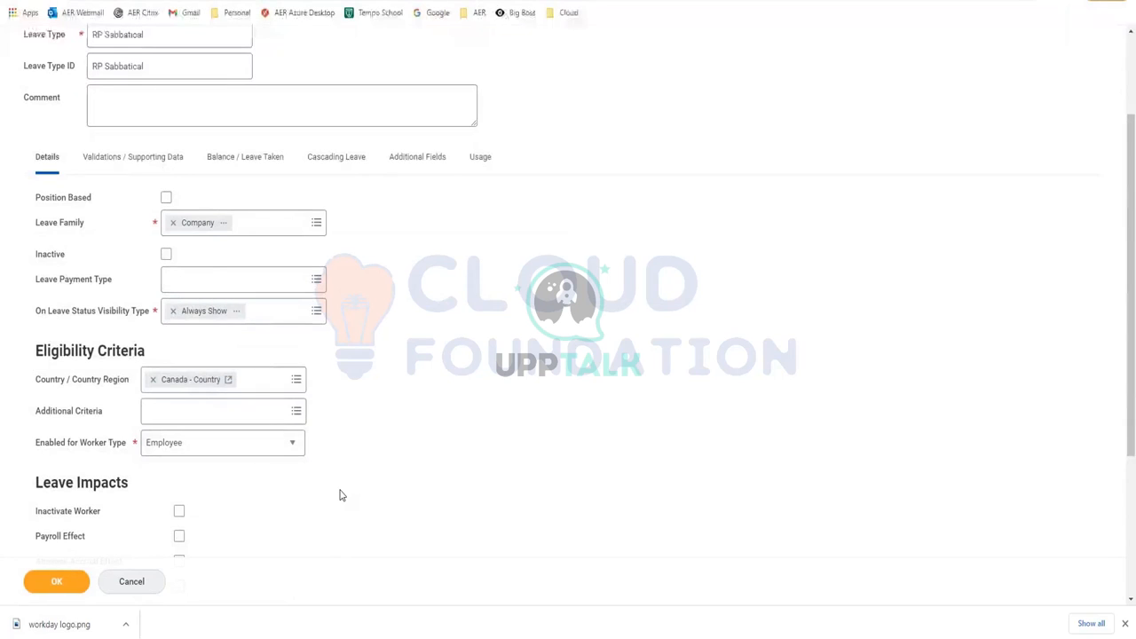
pyautogui.scroll(-2, 340, 495)
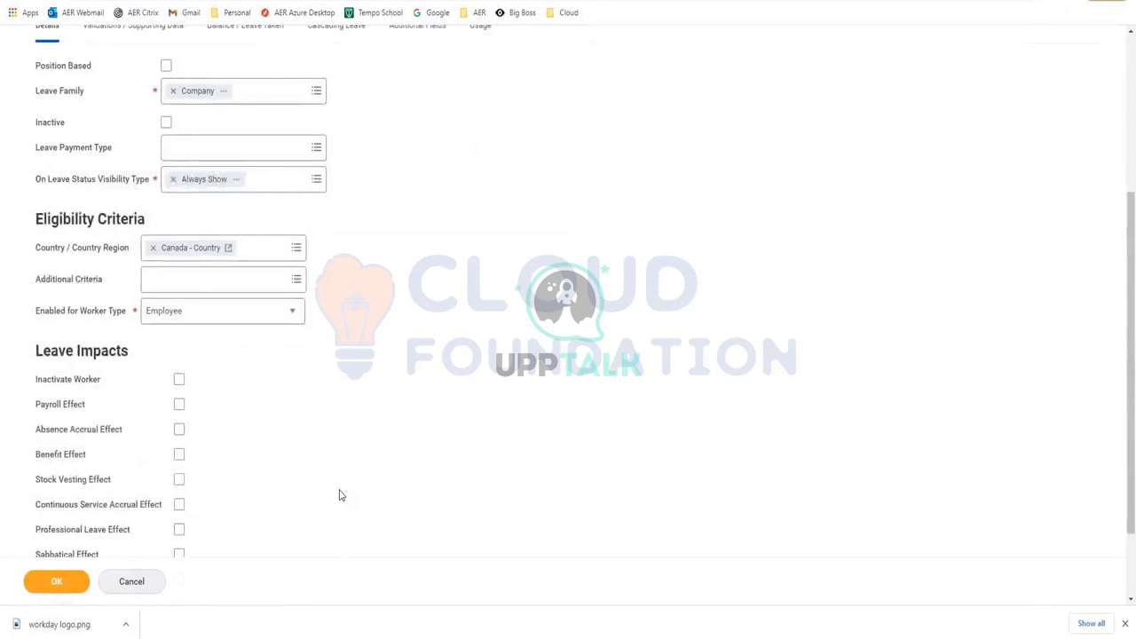
pyautogui.click(169, 284)
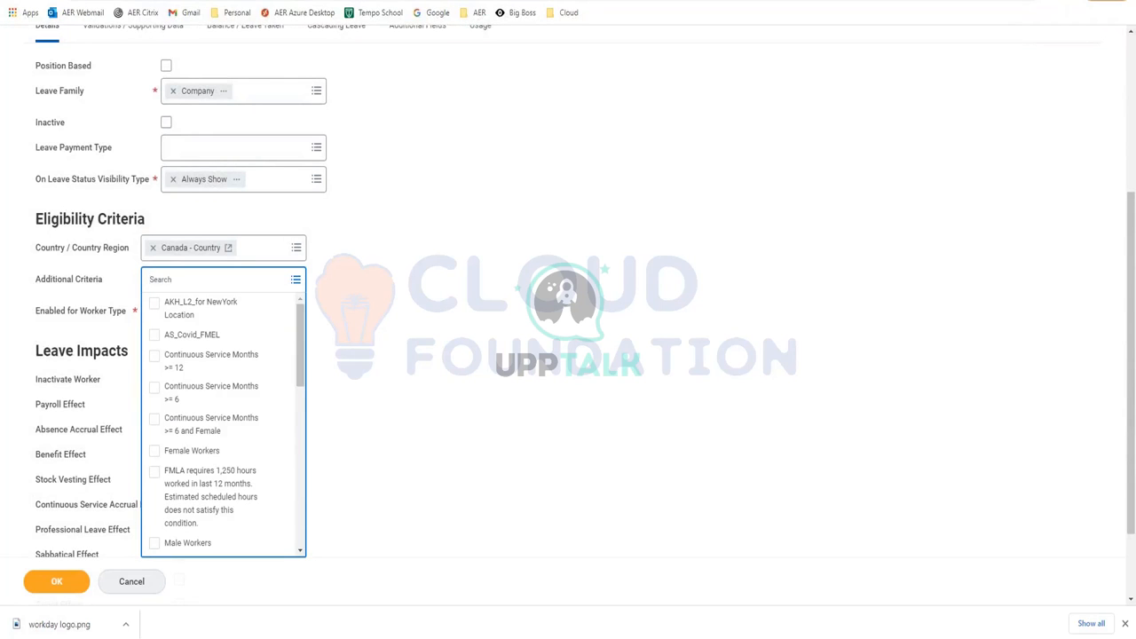
pyautogui.click(152, 453)
pyautogui.scroll(-2, 361, 393)
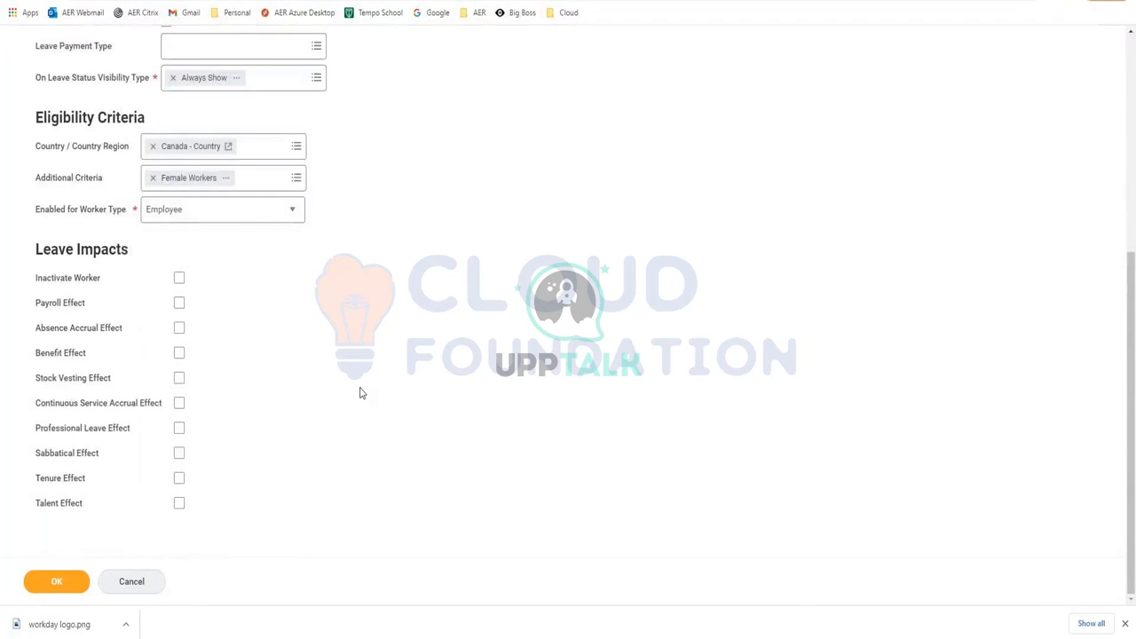
pyautogui.scroll(4, 360, 392)
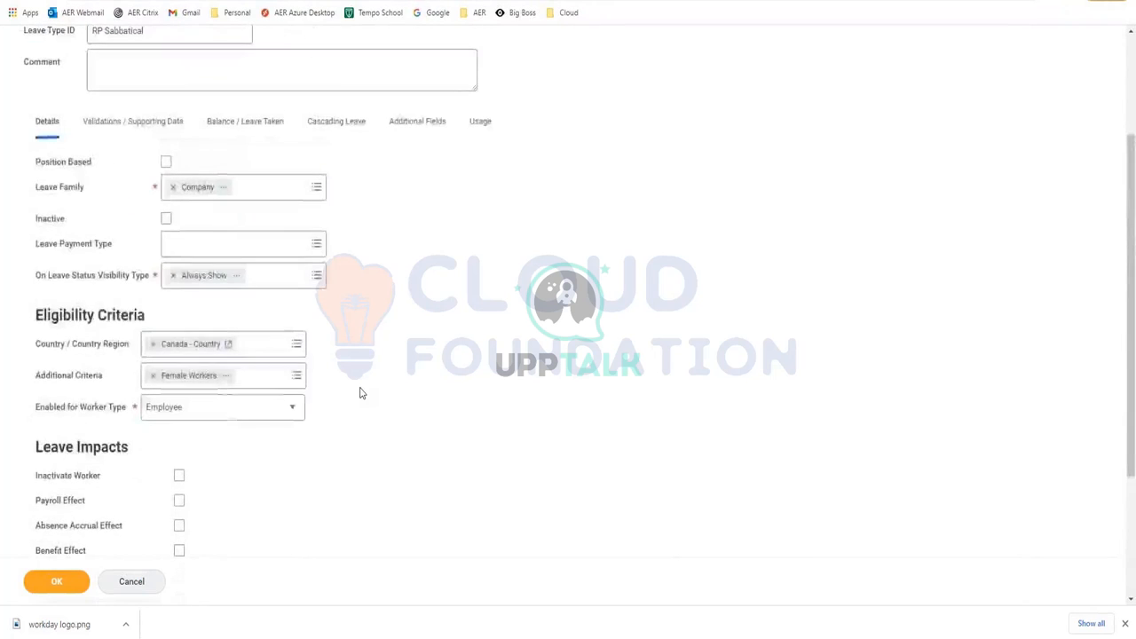
pyautogui.scroll(-4, 361, 393)
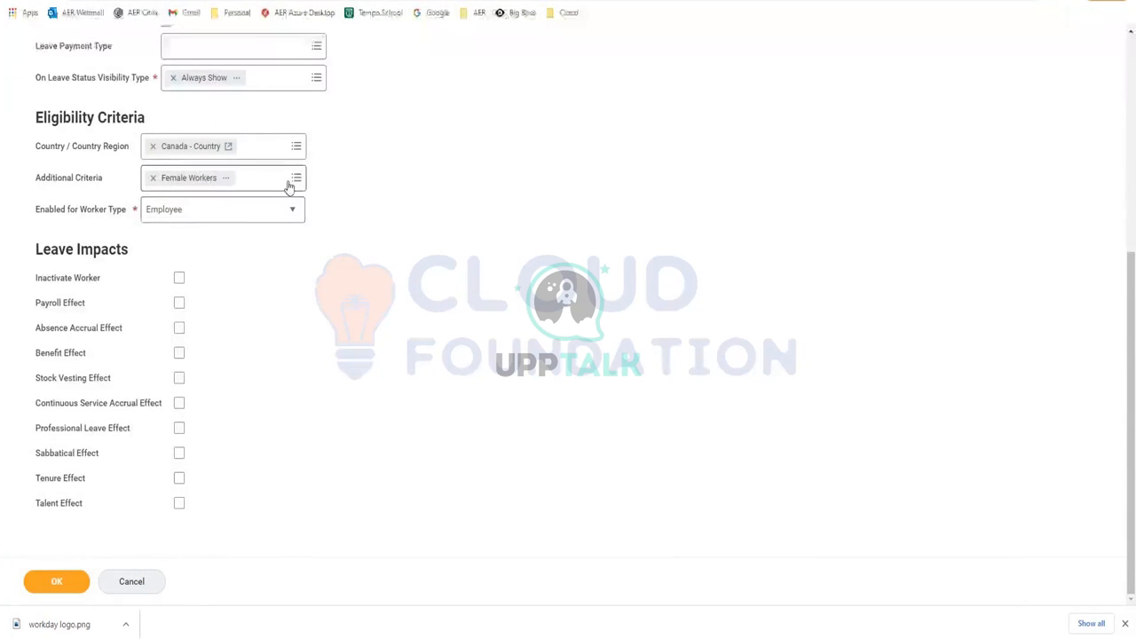
# Recheck the additional criteria list and close it with Female Workers kept
pyautogui.click(294, 179)
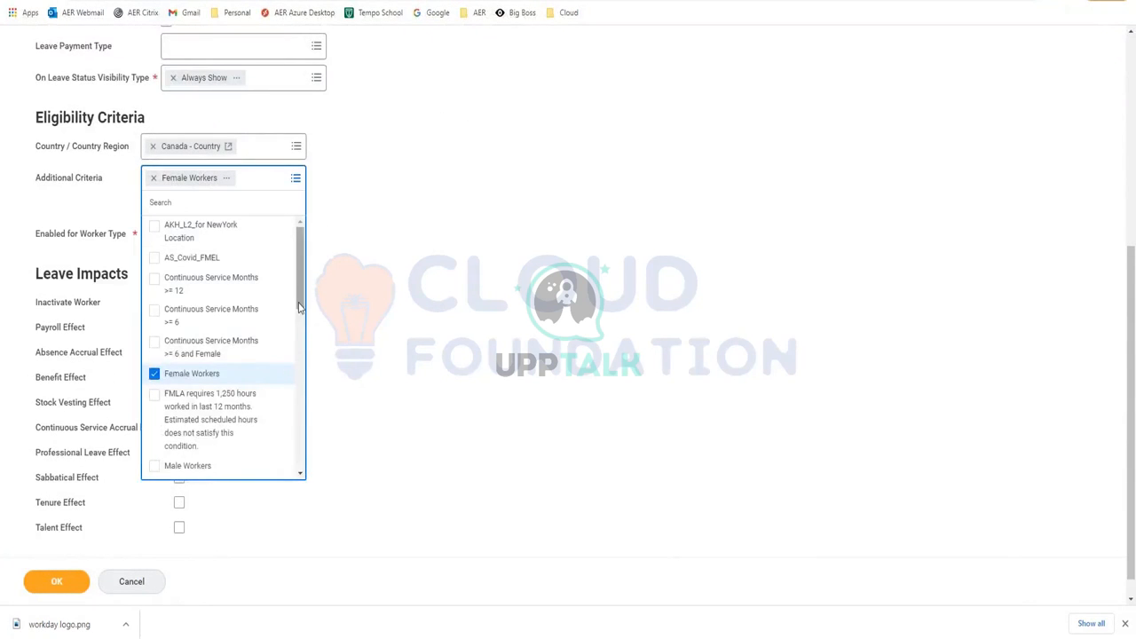
pyautogui.scroll(-2, 300, 389)
pyautogui.moveTo(301, 389); pyautogui.dragTo(299, 238)
pyautogui.click(448, 275)
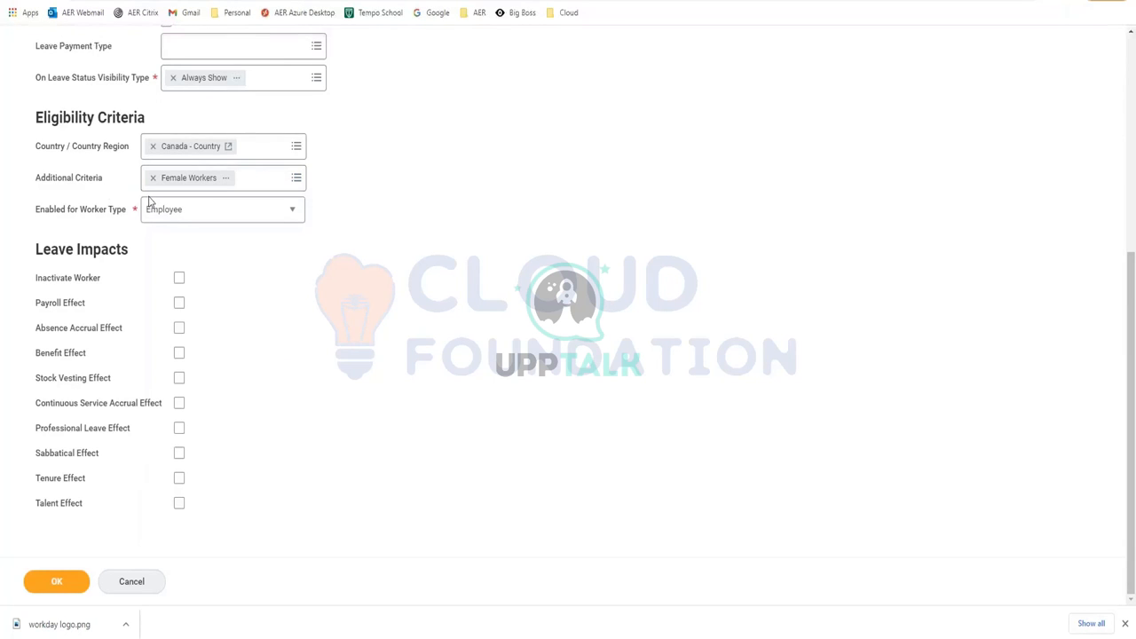
pyautogui.moveTo(147, 198)
pyautogui.click(279, 185)
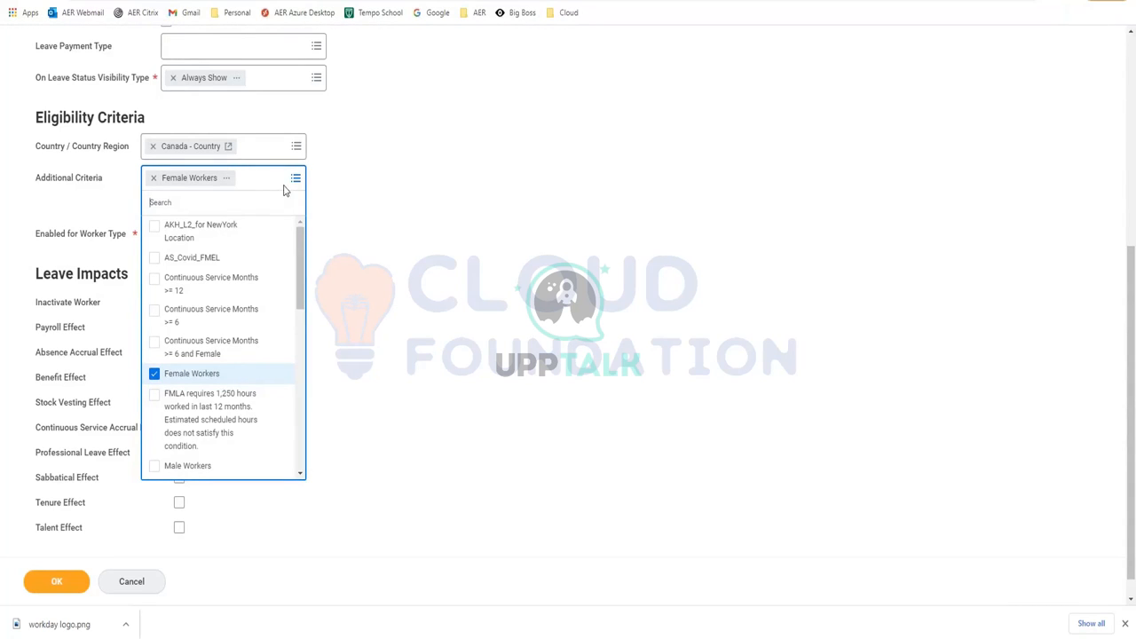
pyautogui.click(493, 220)
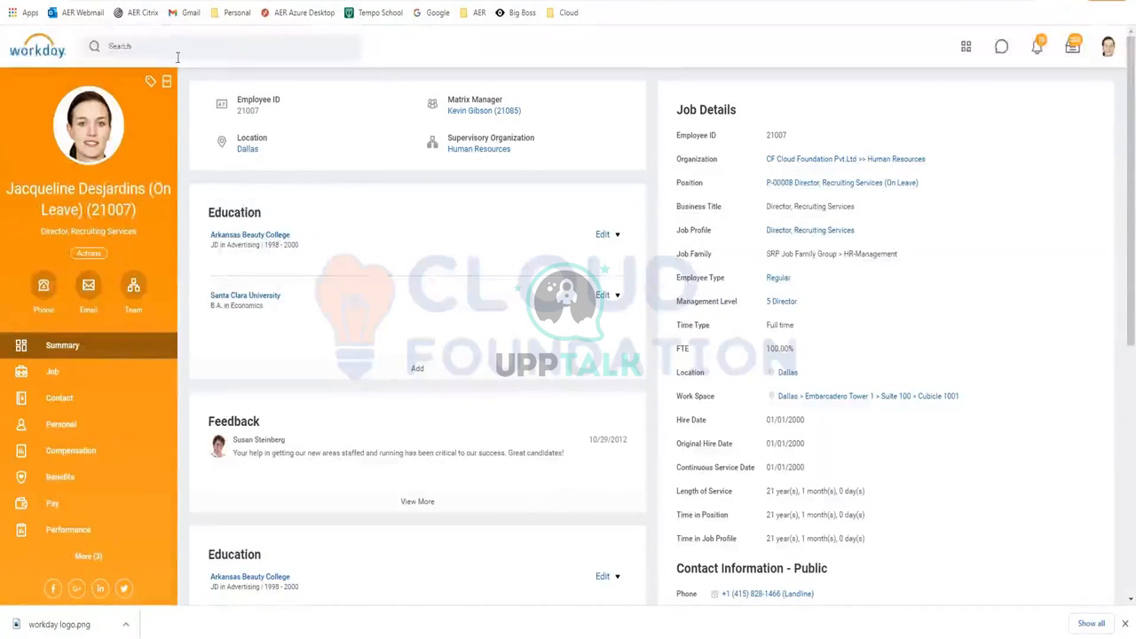
# Search Workday for 'create leave rule', then tick Inactivate Worker as a leave impact
pyautogui.click(178, 55)
pyautogui.write('cres')
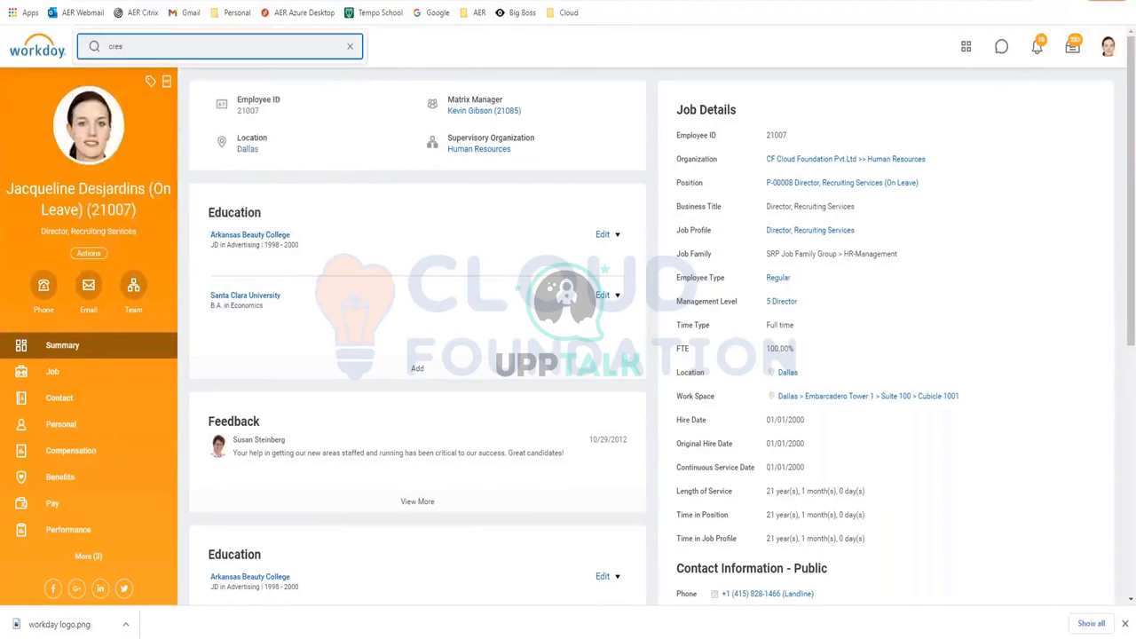
pyautogui.press('BackSpace')
pyautogui.write('a')
pyautogui.write('te leave ru')
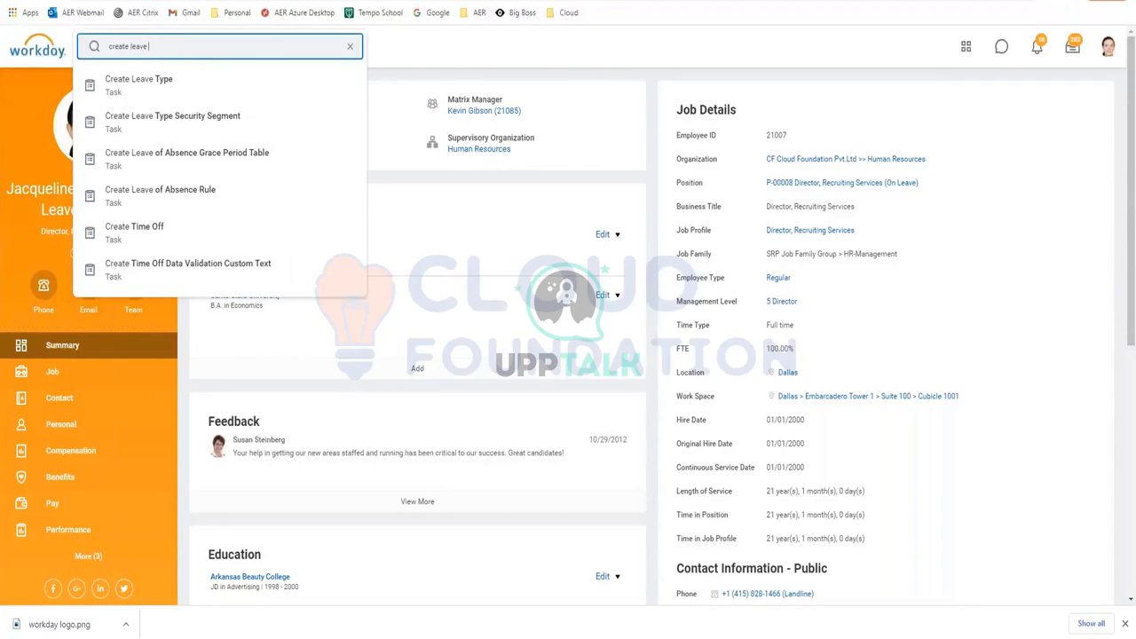
pyautogui.write(' rule')
pyautogui.press('Return')
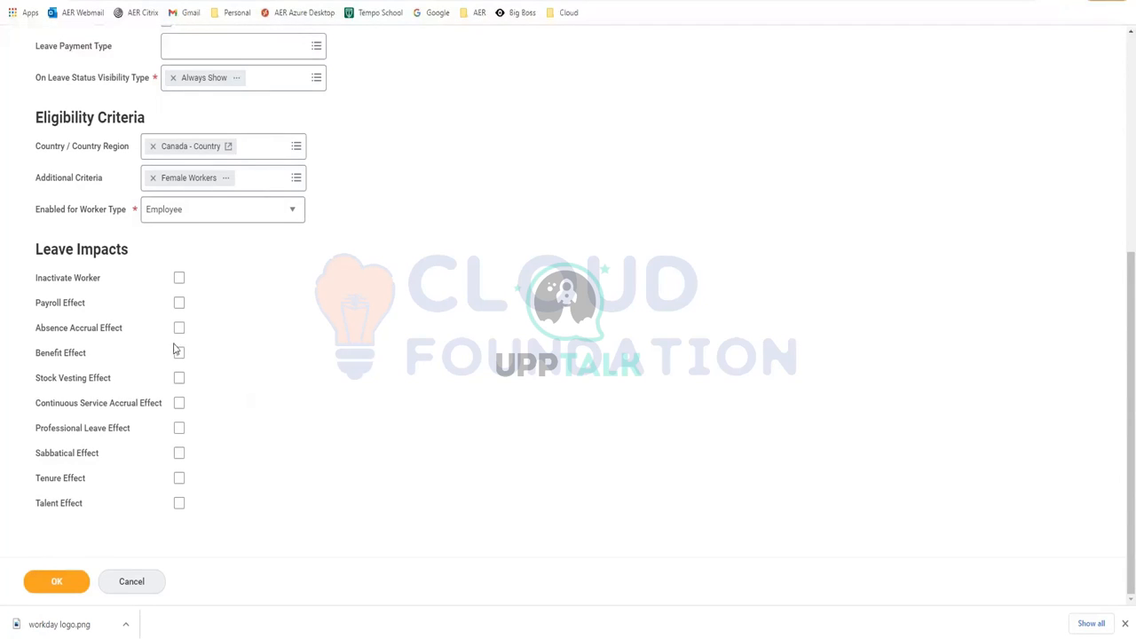
pyautogui.click(178, 278)
# Clear Inactivate Worker and Payroll Effect, leaving Absence Accrual Effect and Benefit Effect ticked
pyautogui.moveTo(180, 292)
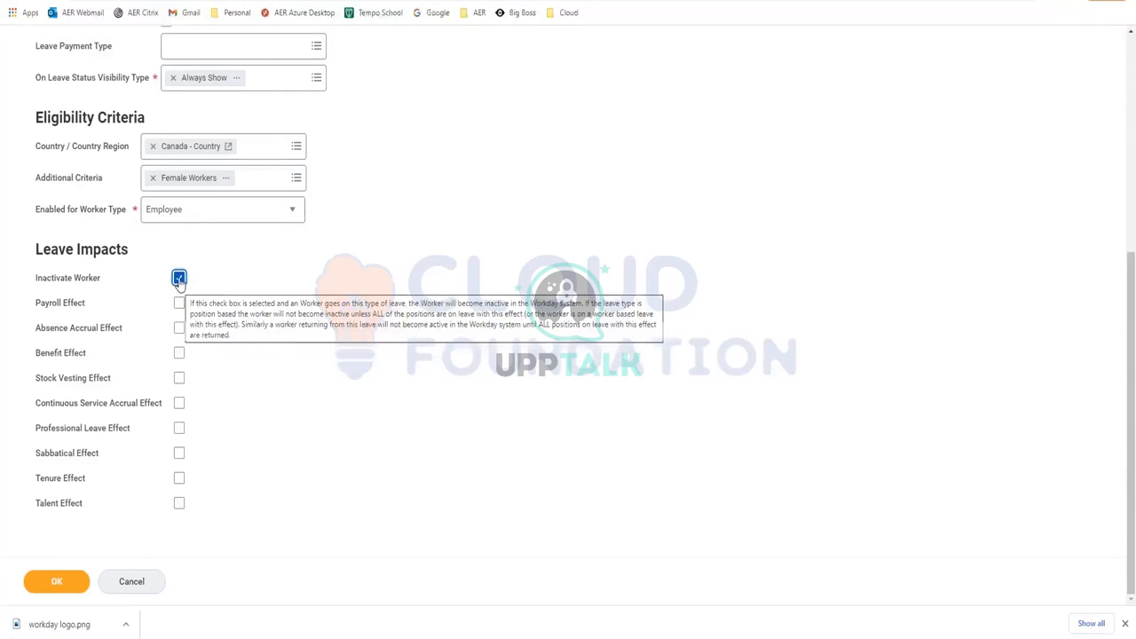
pyautogui.click(179, 279)
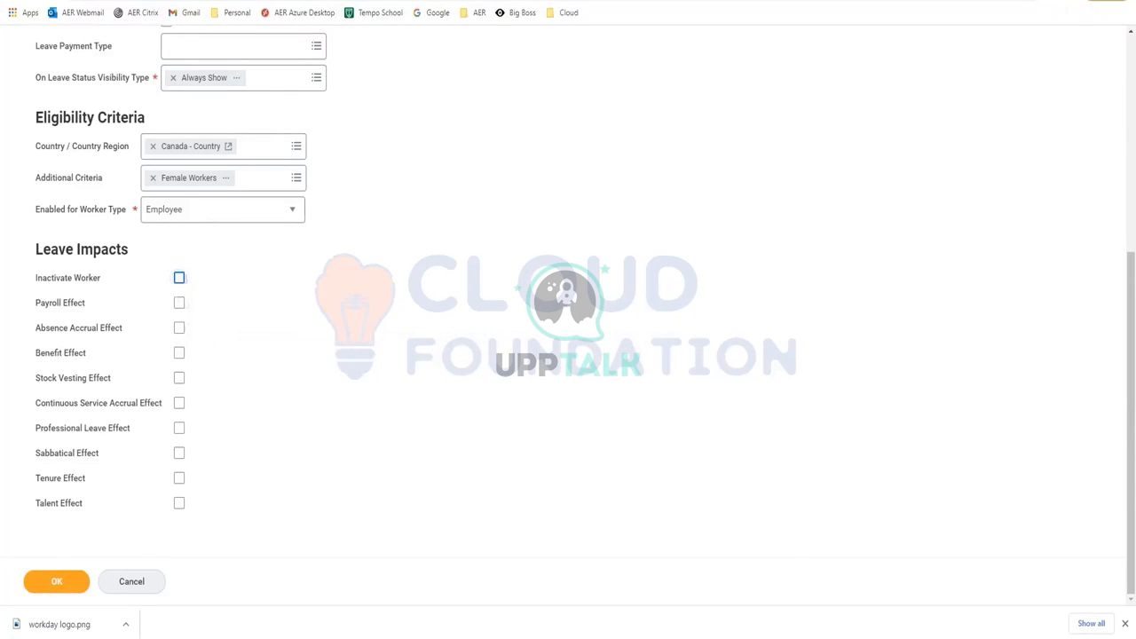
pyautogui.click(180, 305)
pyautogui.click(180, 303)
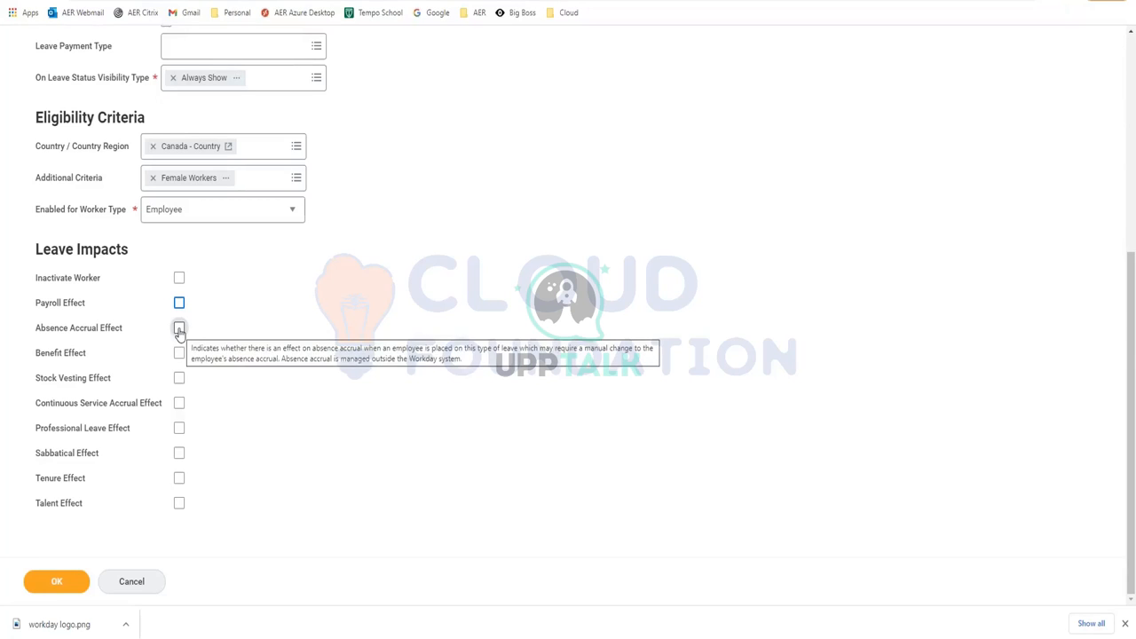
pyautogui.click(179, 331)
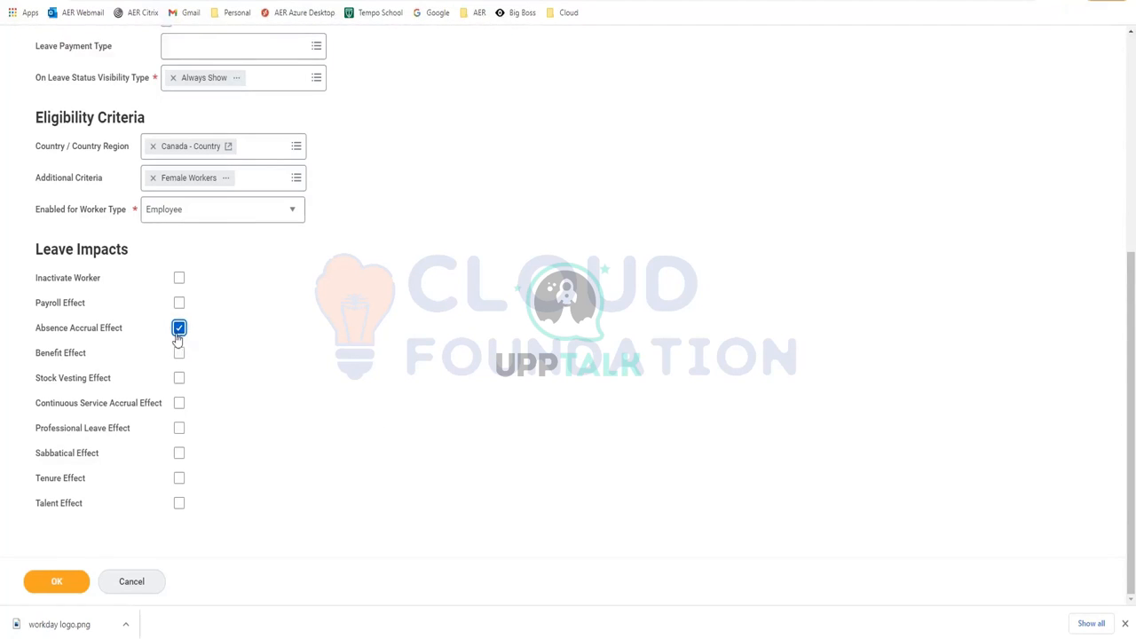
pyautogui.click(180, 357)
# Untick Absence Accrual Effect and Benefit Effect, then tick Stock Vesting Effect
pyautogui.click(181, 330)
pyautogui.moveTo(49, 377)
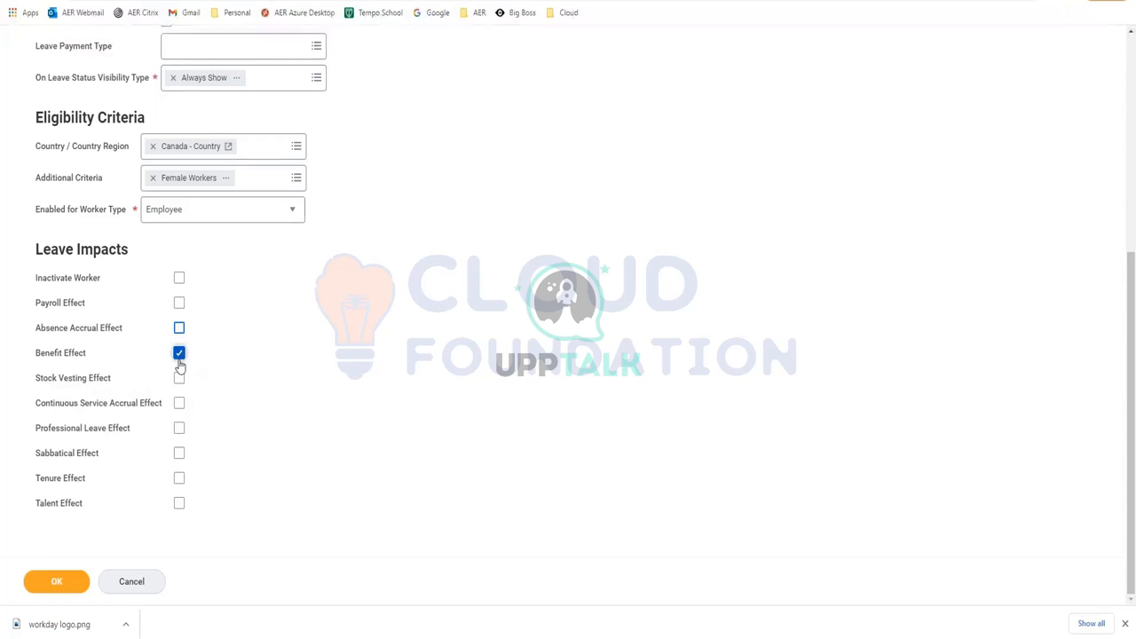
pyautogui.moveTo(180, 365)
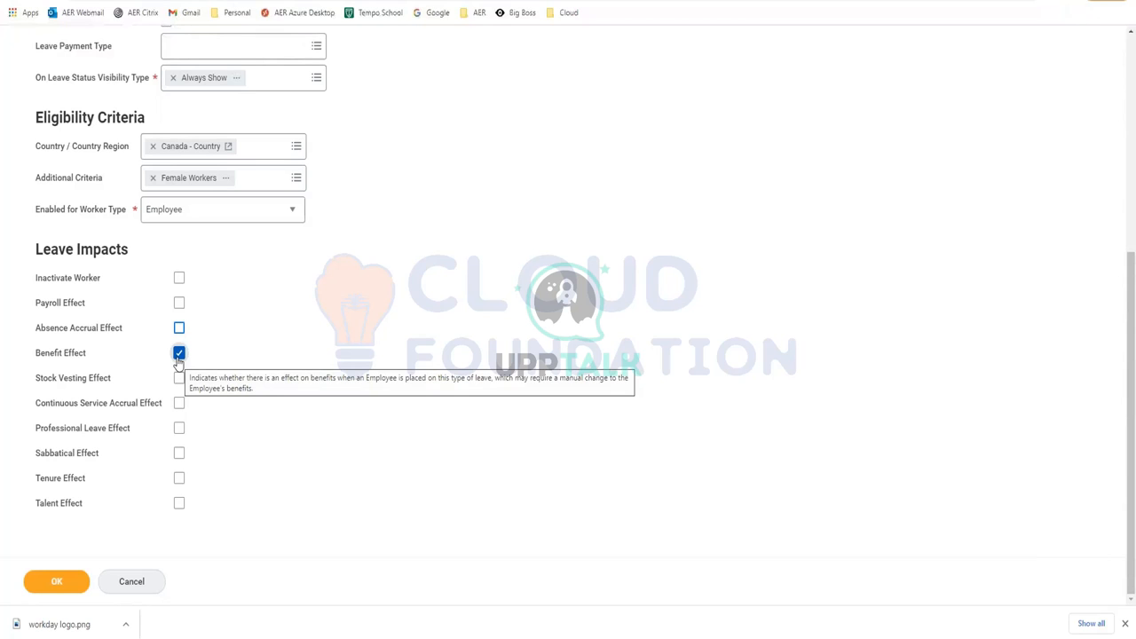
pyautogui.click(178, 354)
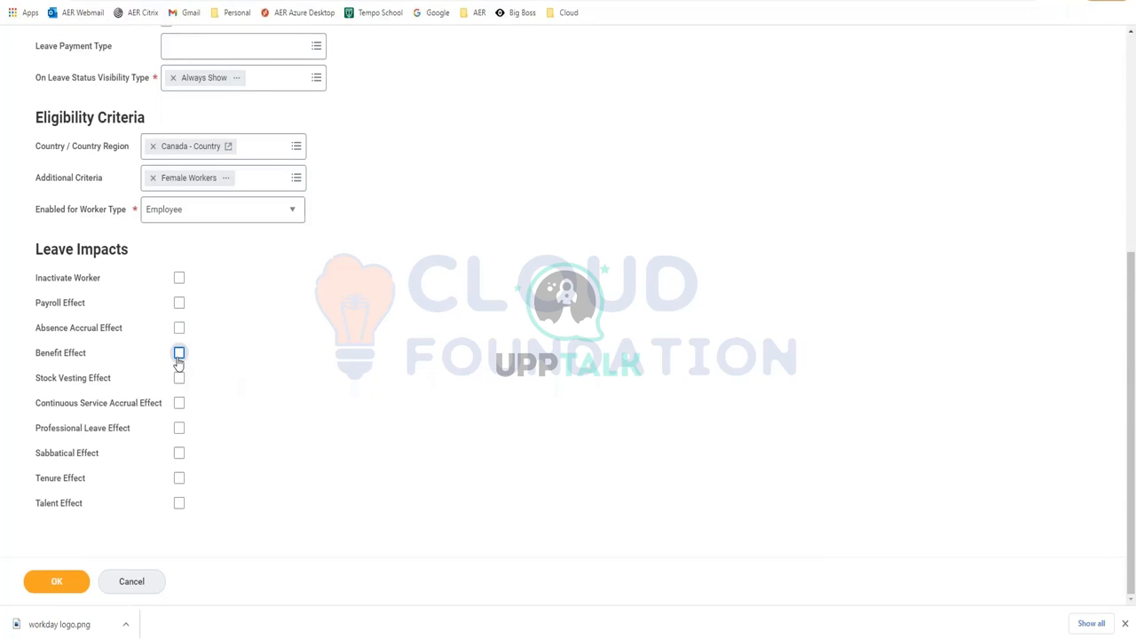
pyautogui.click(180, 382)
# Untick Stock Vesting Effect, then glance at the worker's Job and Summary pages
pyautogui.click(179, 380)
pyautogui.moveTo(174, 413)
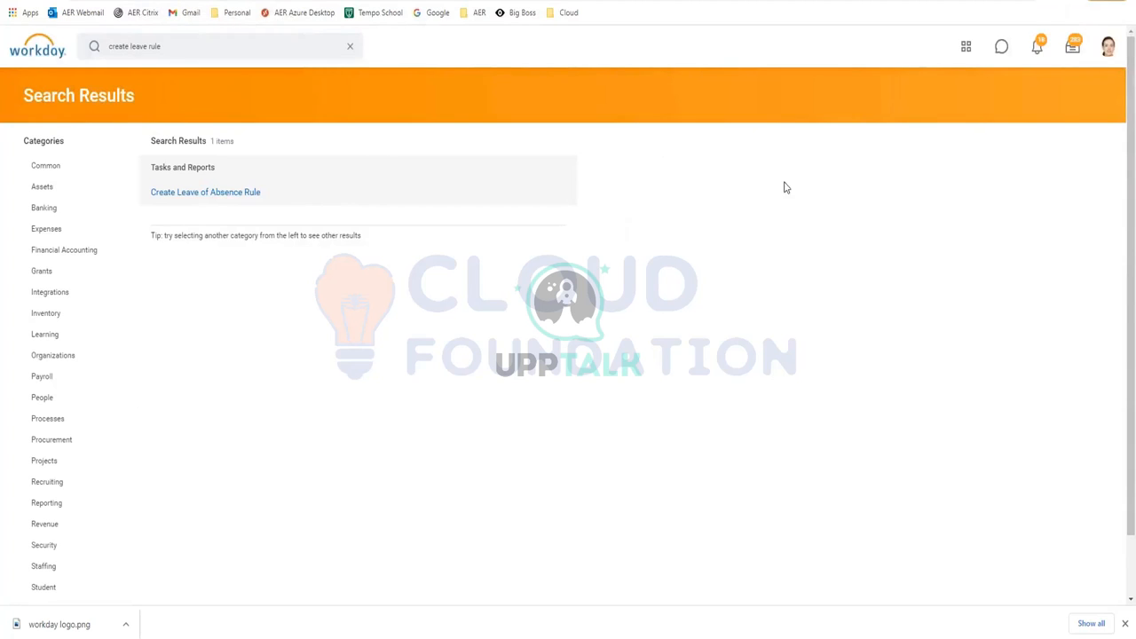
pyautogui.click(1108, 50)
pyautogui.click(1108, 46)
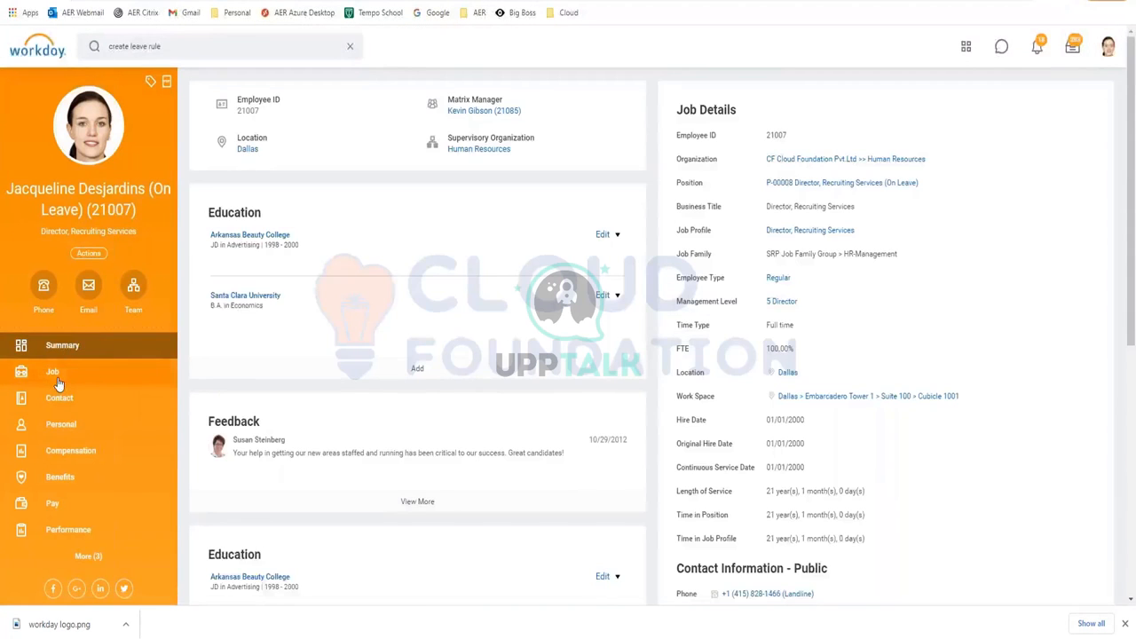
pyautogui.click(53, 372)
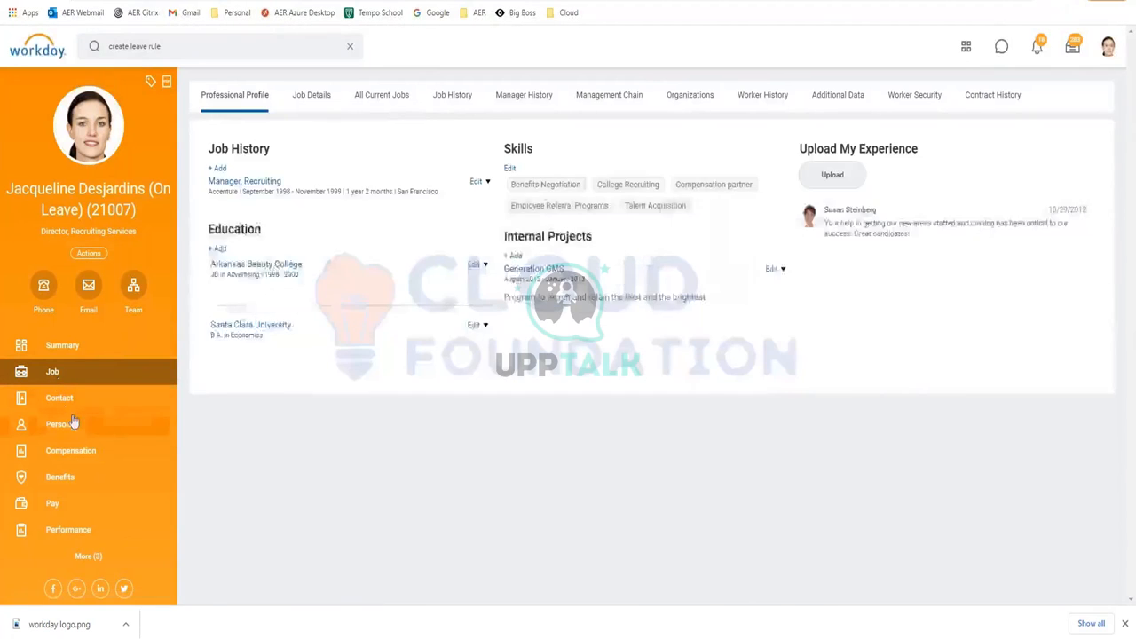
pyautogui.click(63, 346)
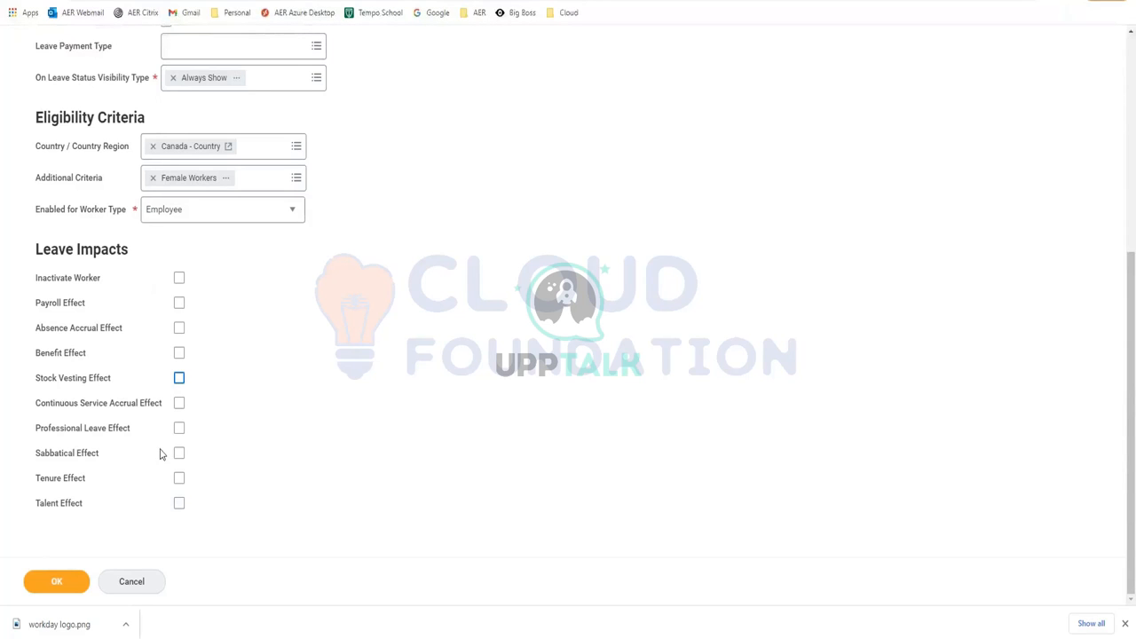
# Move from the RP Sabbatical details to its Validations / Supporting Data section
pyautogui.moveTo(178, 459)
pyautogui.moveTo(149, 325)
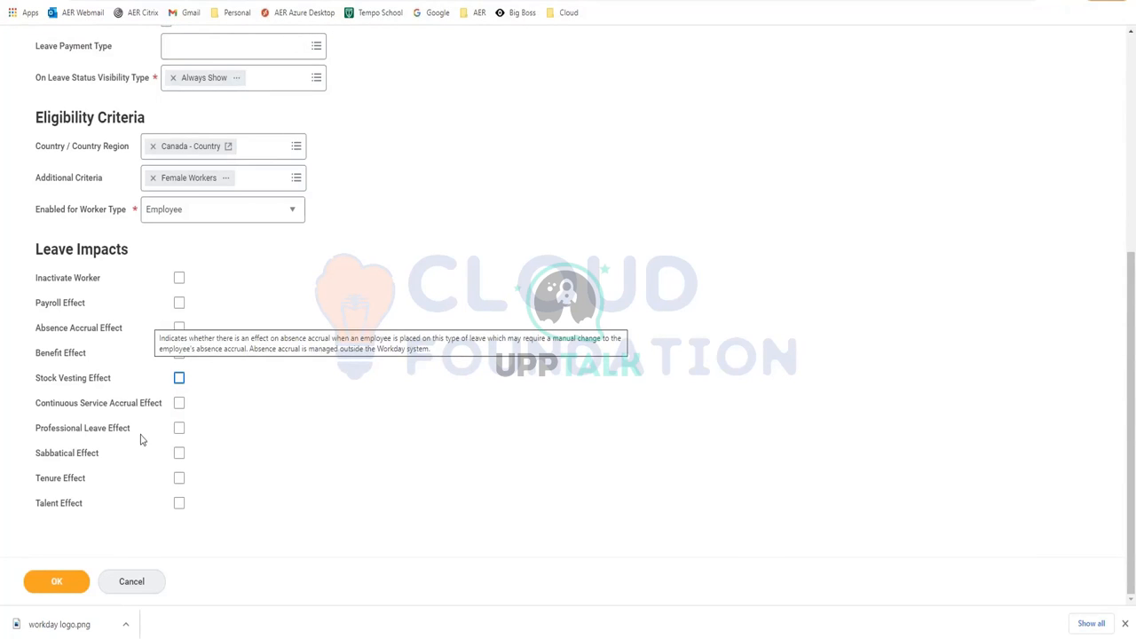
pyautogui.moveTo(165, 404)
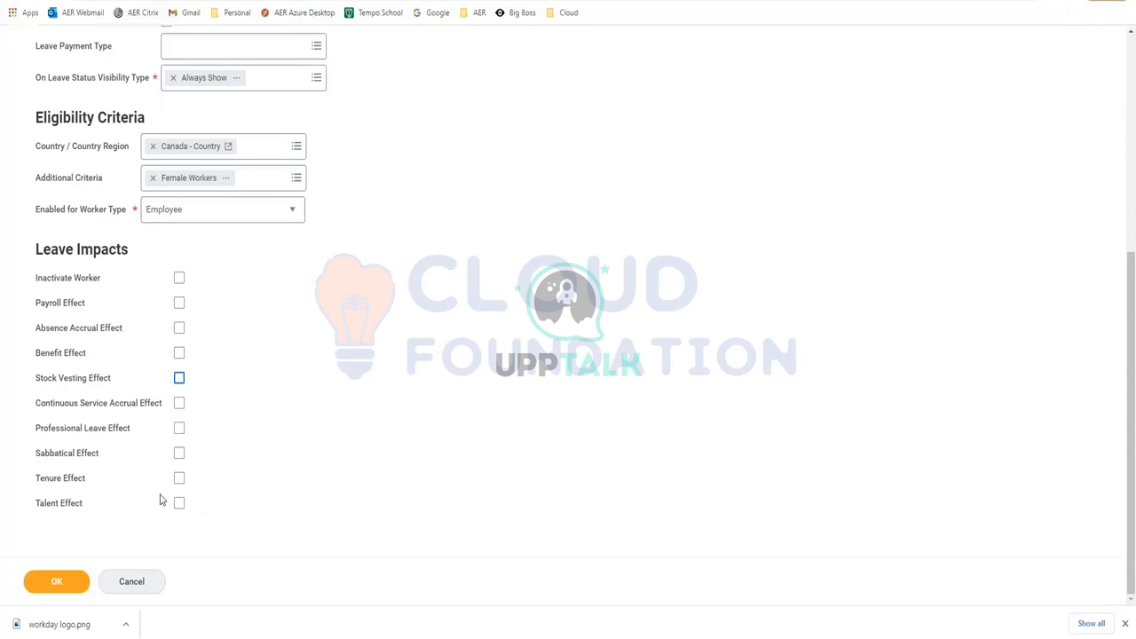
pyautogui.moveTo(163, 446)
pyautogui.scroll(4, 286, 332)
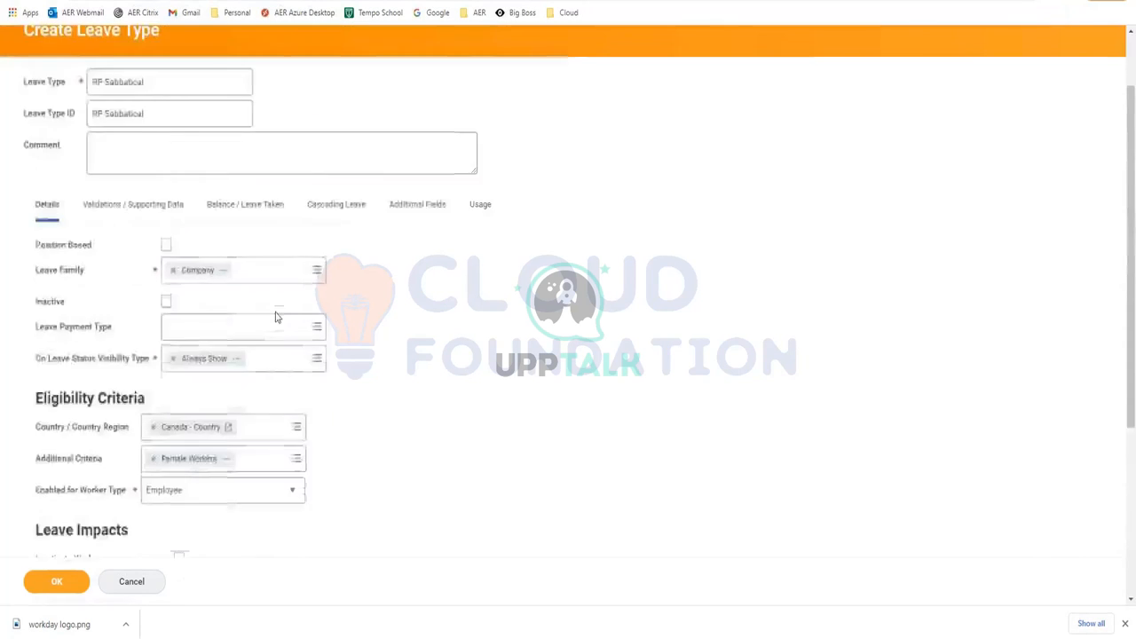
pyautogui.click(133, 253)
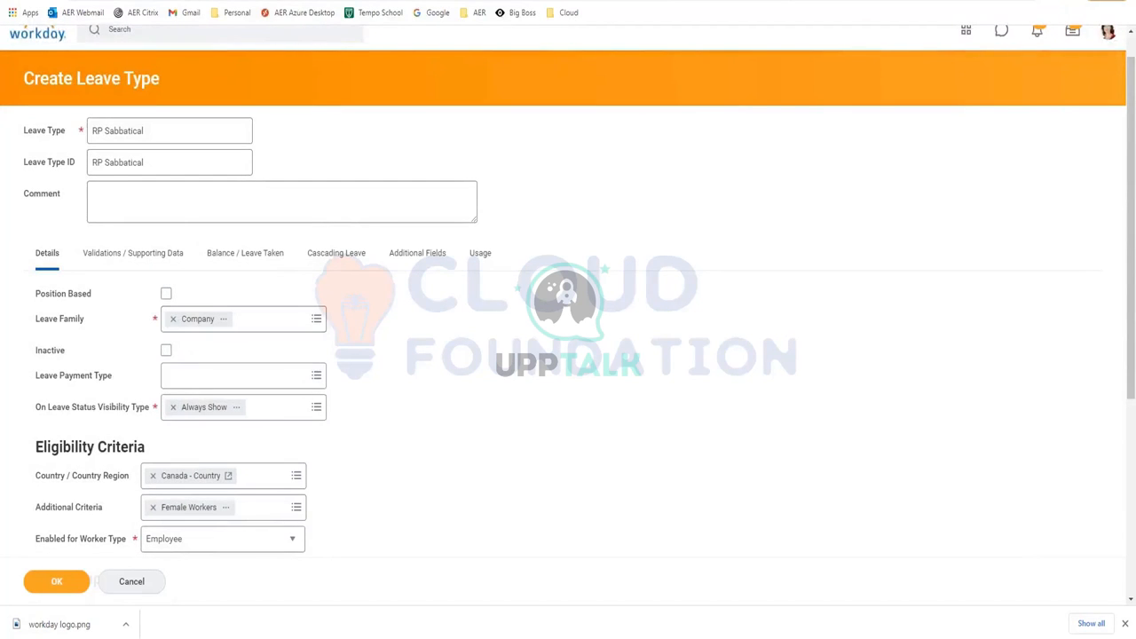
pyautogui.click(132, 263)
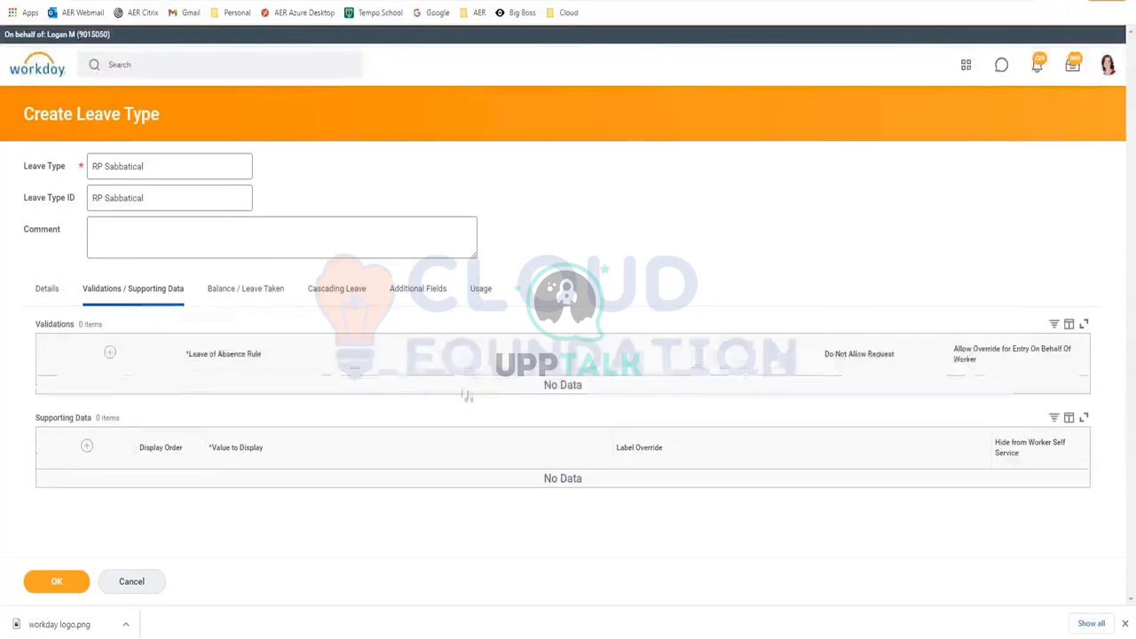
# Add and browse a Validations rule row, remove it, then add a Supporting Data row
pyautogui.click(109, 352)
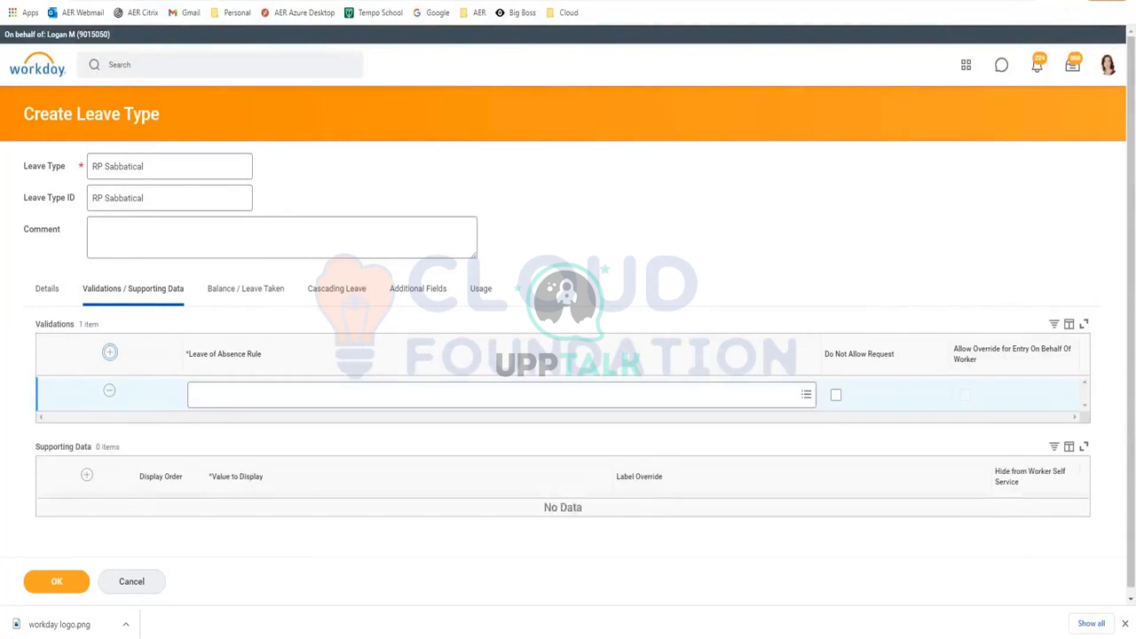
pyautogui.click(278, 395)
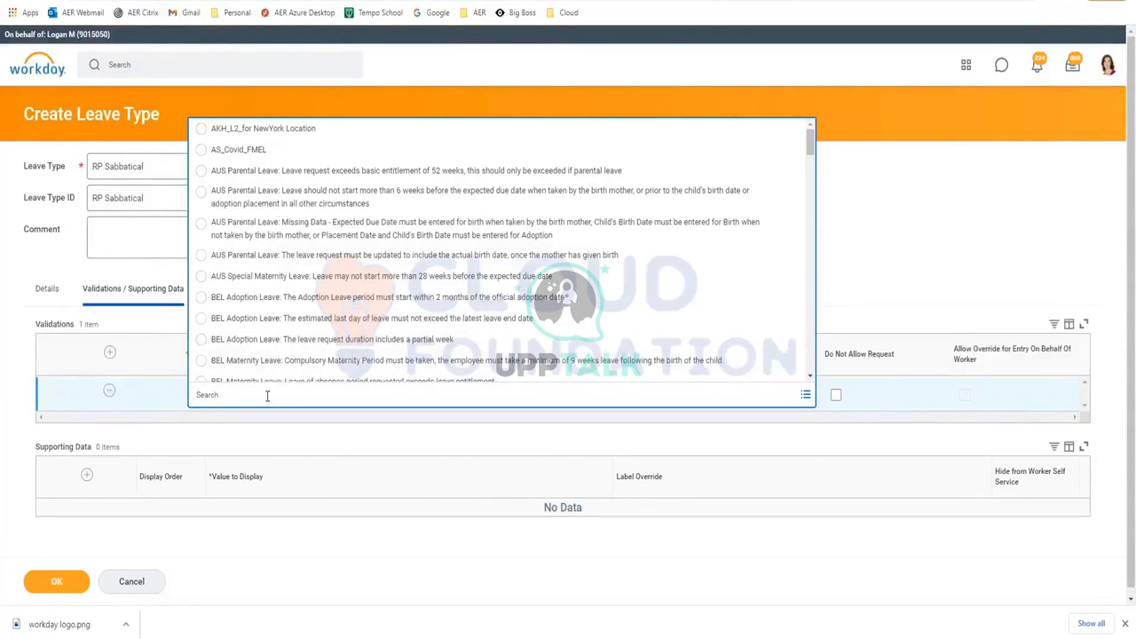
pyautogui.click(266, 396)
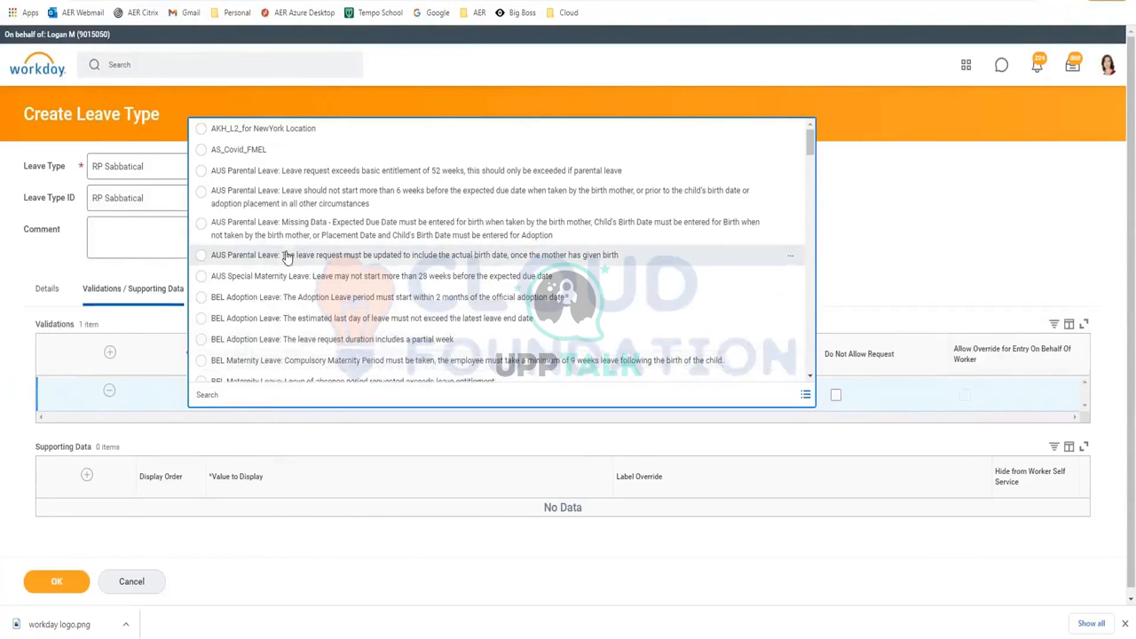
pyautogui.scroll(-3, 287, 256)
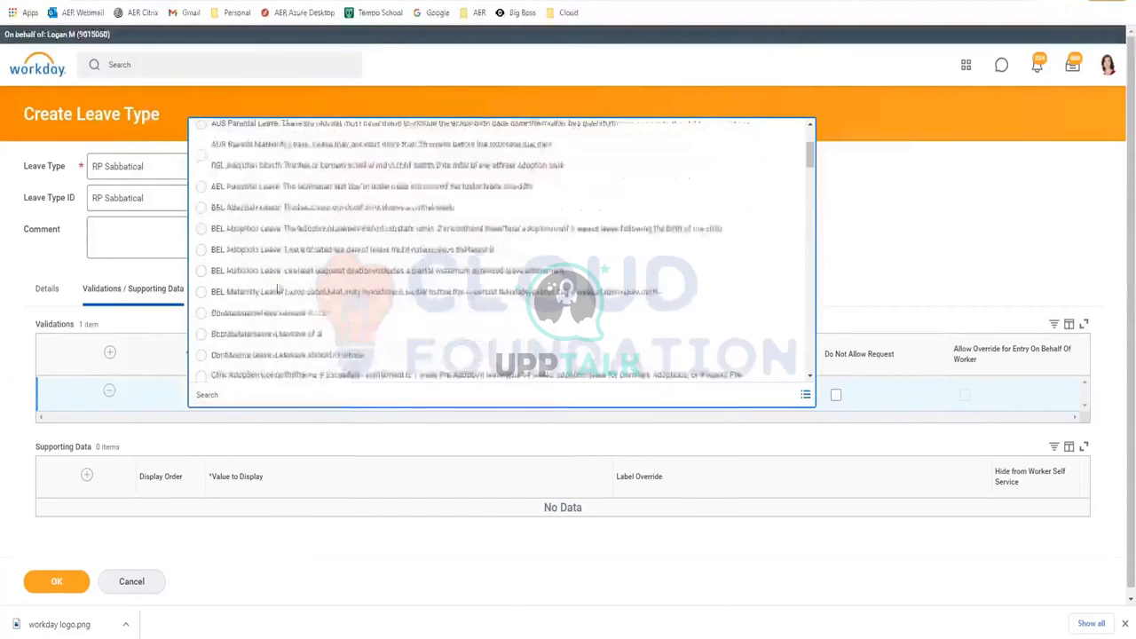
pyautogui.click(107, 388)
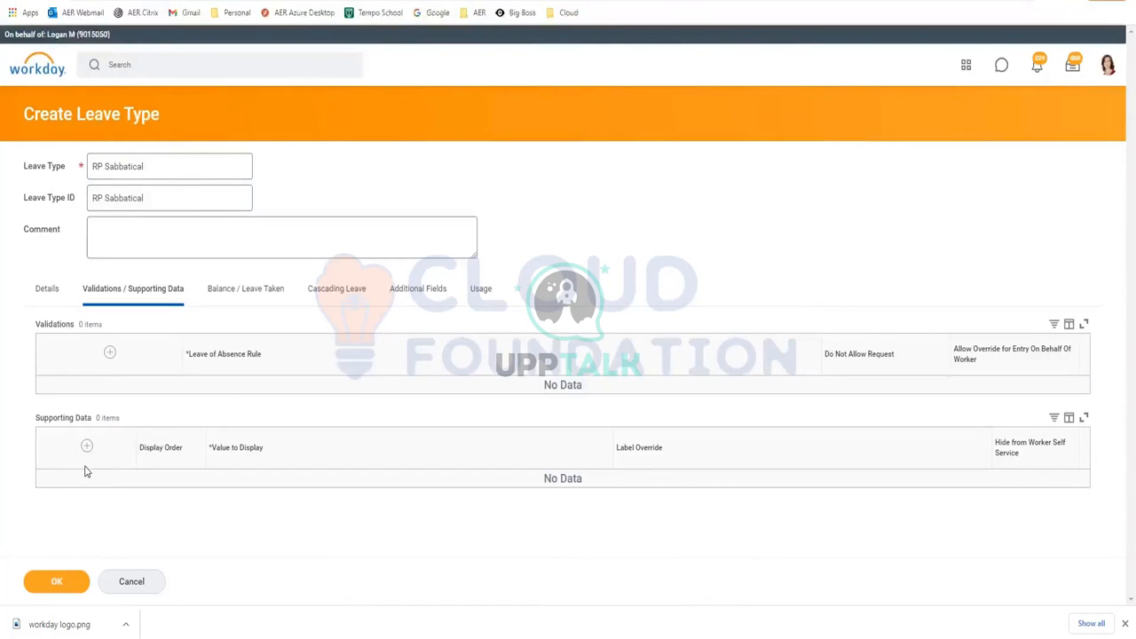
pyautogui.click(86, 445)
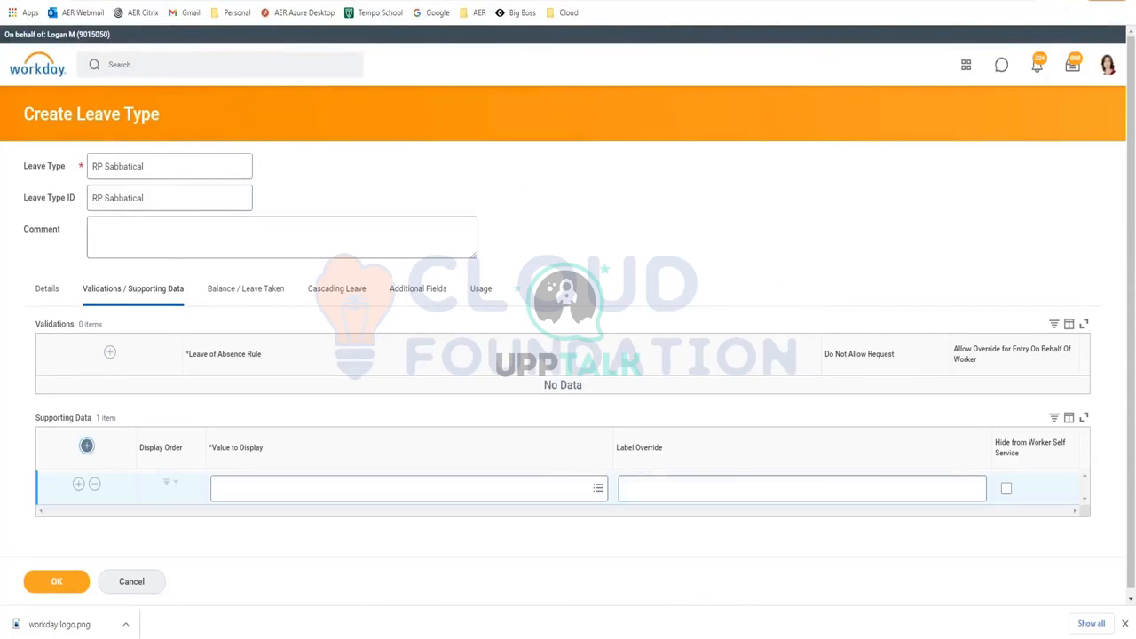
# Browse Supporting Data by Business Object, remove the empty row, and go to Balance / Leave Taken
pyautogui.click(263, 490)
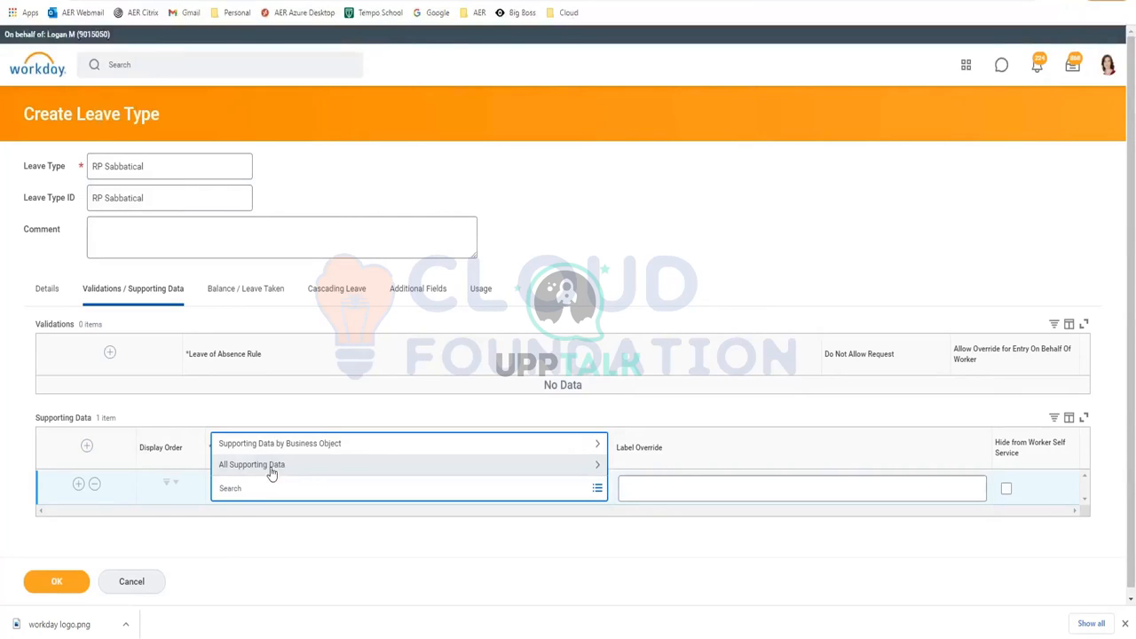
pyautogui.click(273, 466)
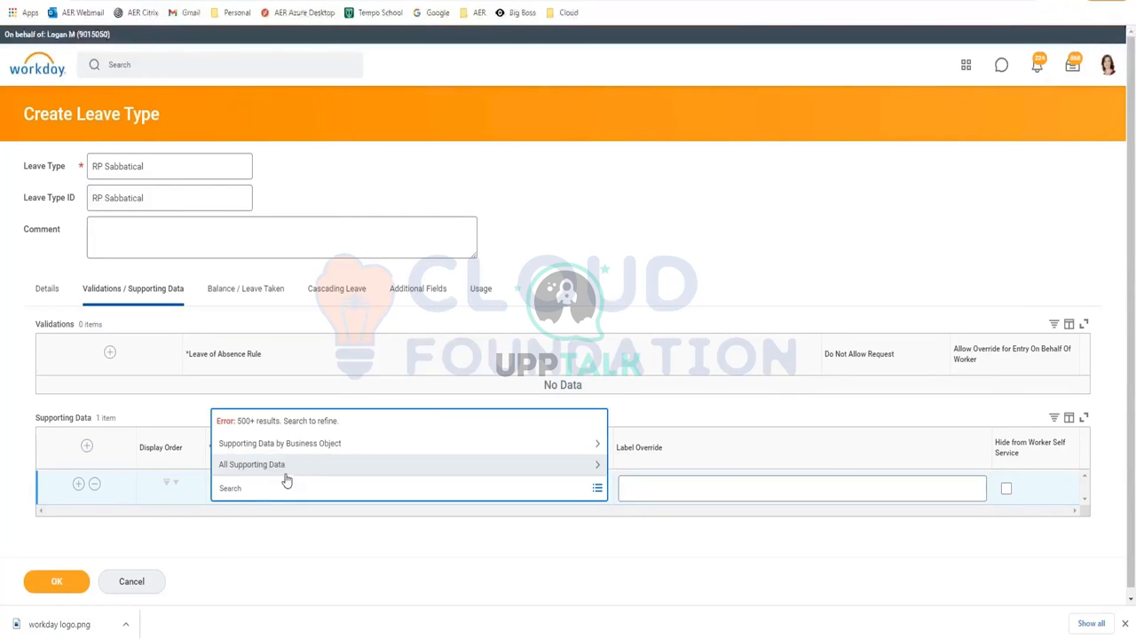
pyautogui.click(284, 469)
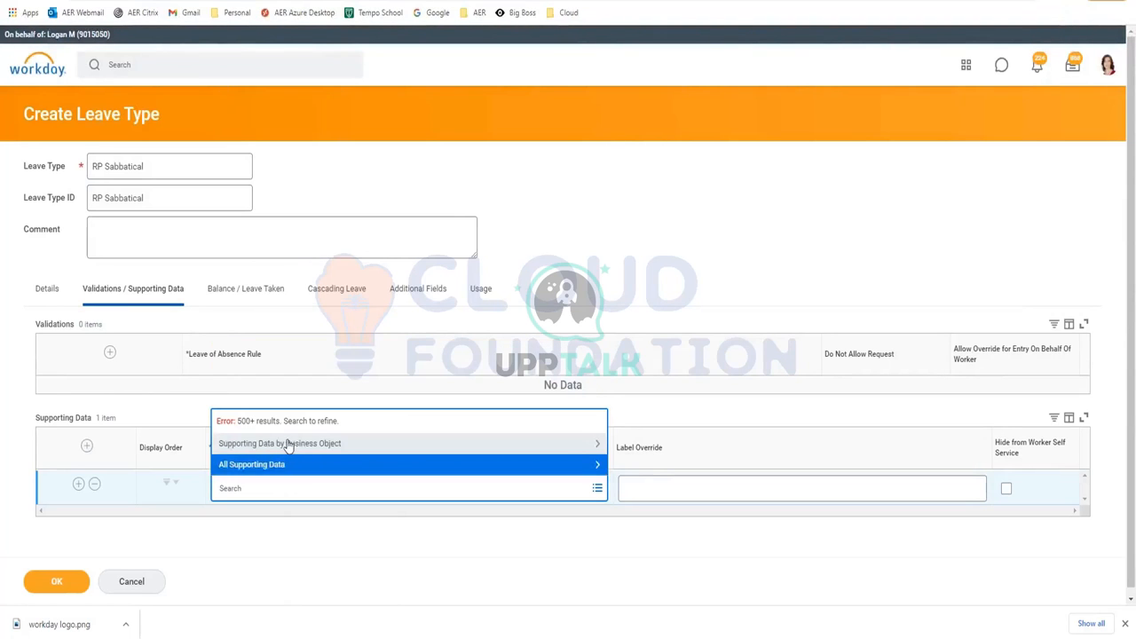
pyautogui.click(287, 444)
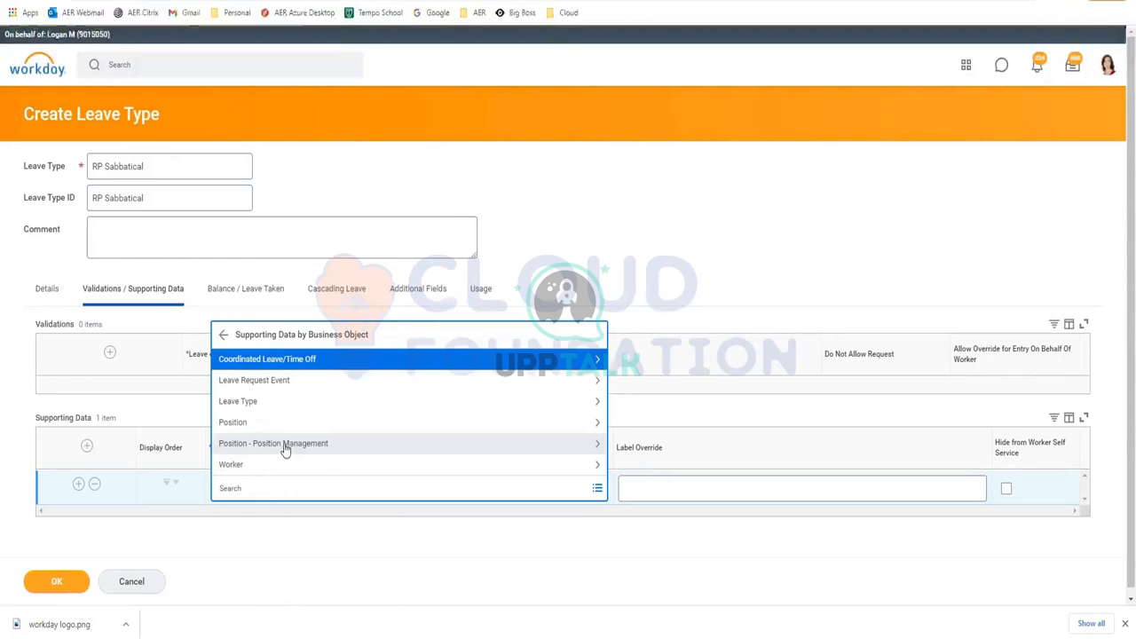
pyautogui.moveTo(287, 407); pyautogui.dragTo(293, 418)
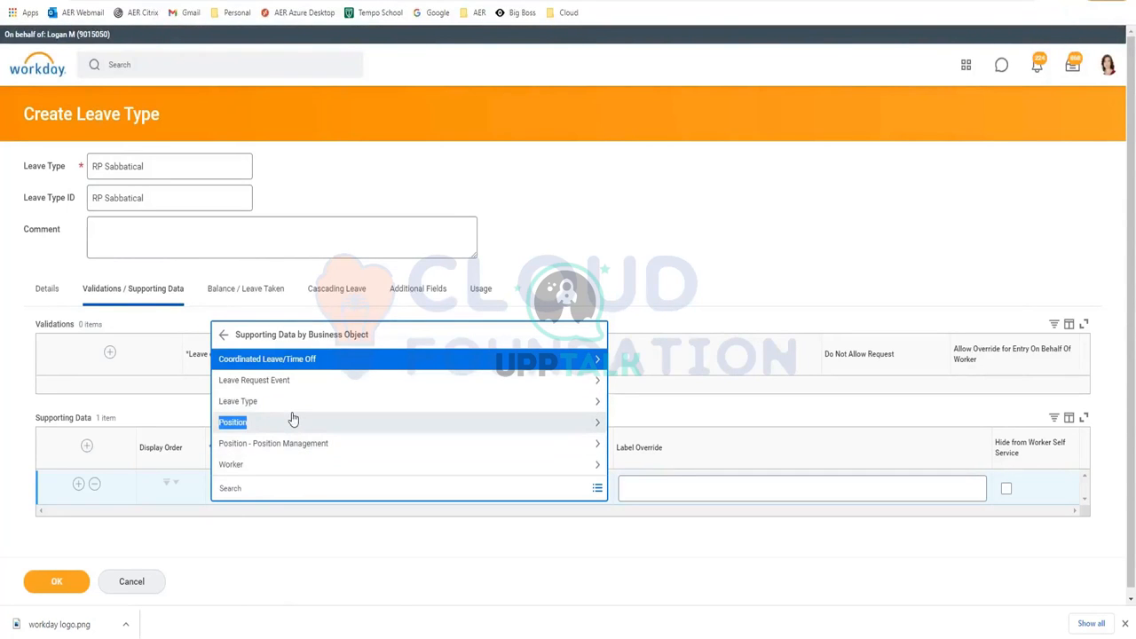
pyautogui.click(271, 419)
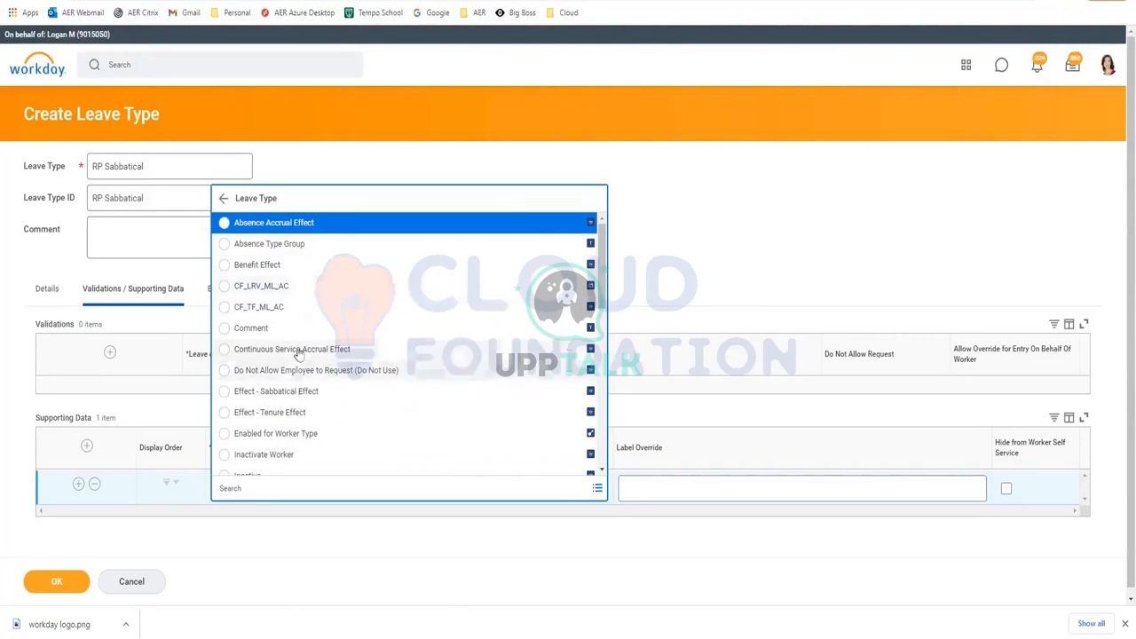
pyautogui.scroll(-1, 299, 357)
pyautogui.click(486, 593)
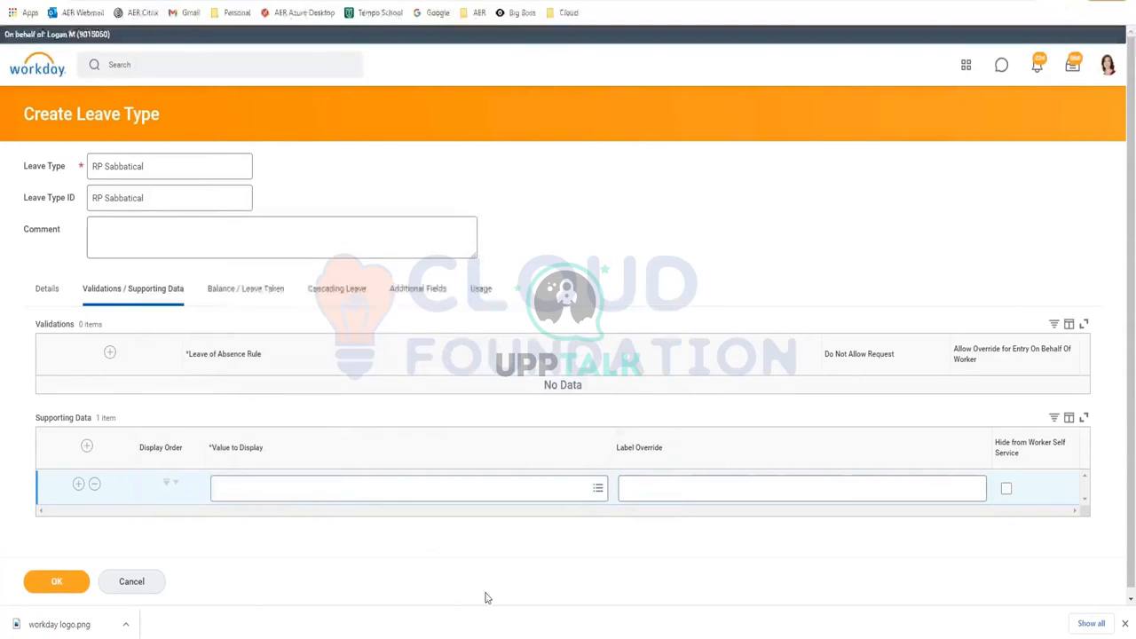
pyautogui.click(94, 484)
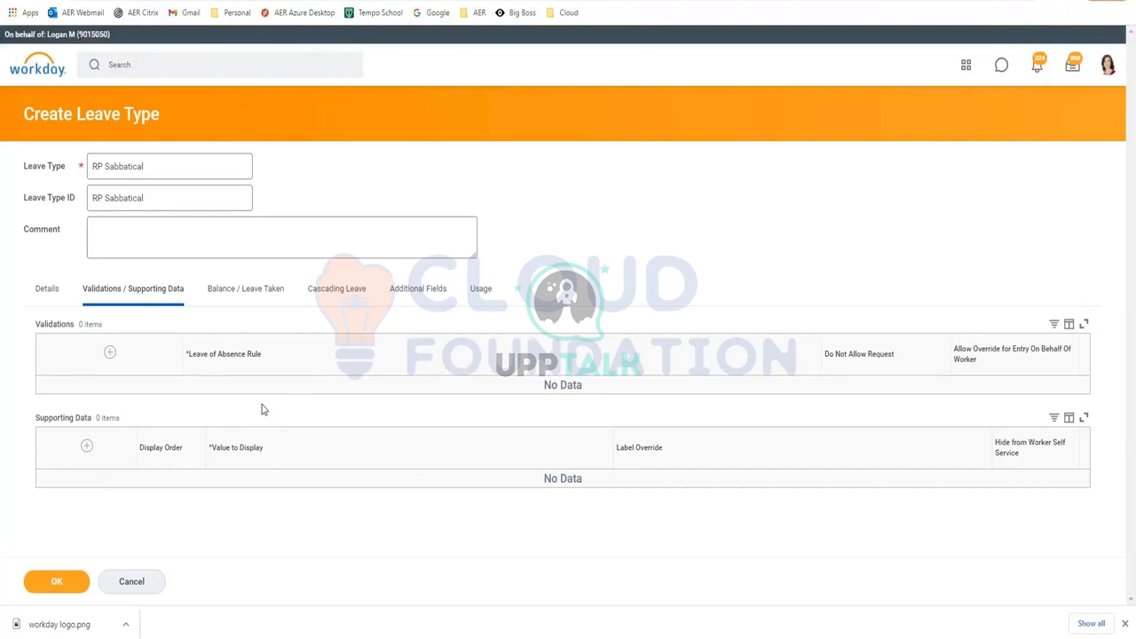
pyautogui.click(251, 305)
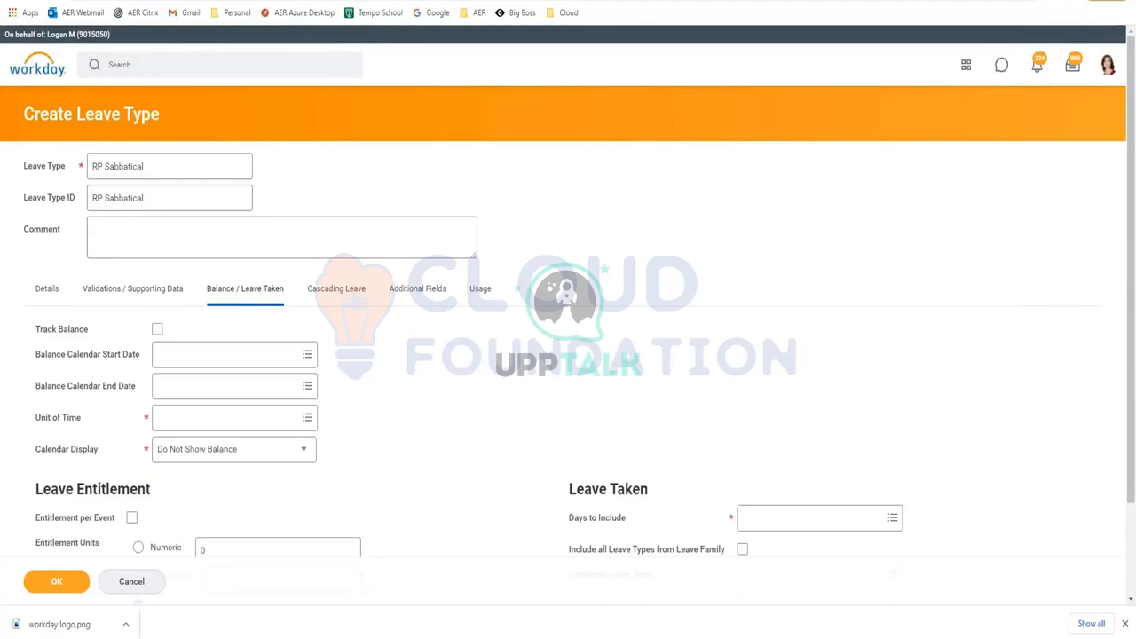
# Turn on Track Balance for the RP Sabbatical leave type
pyautogui.click(156, 332)
pyautogui.click(156, 330)
pyautogui.click(157, 330)
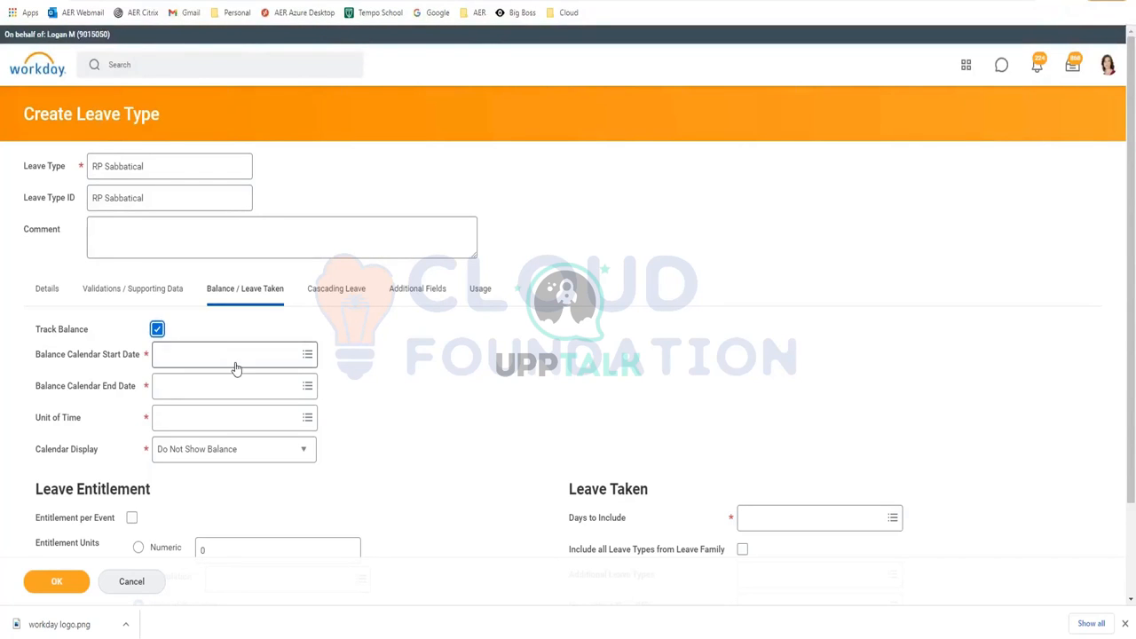
# Search the Balance Calendar Start Date prompt for 'Y' and 'current' options
pyautogui.click(240, 356)
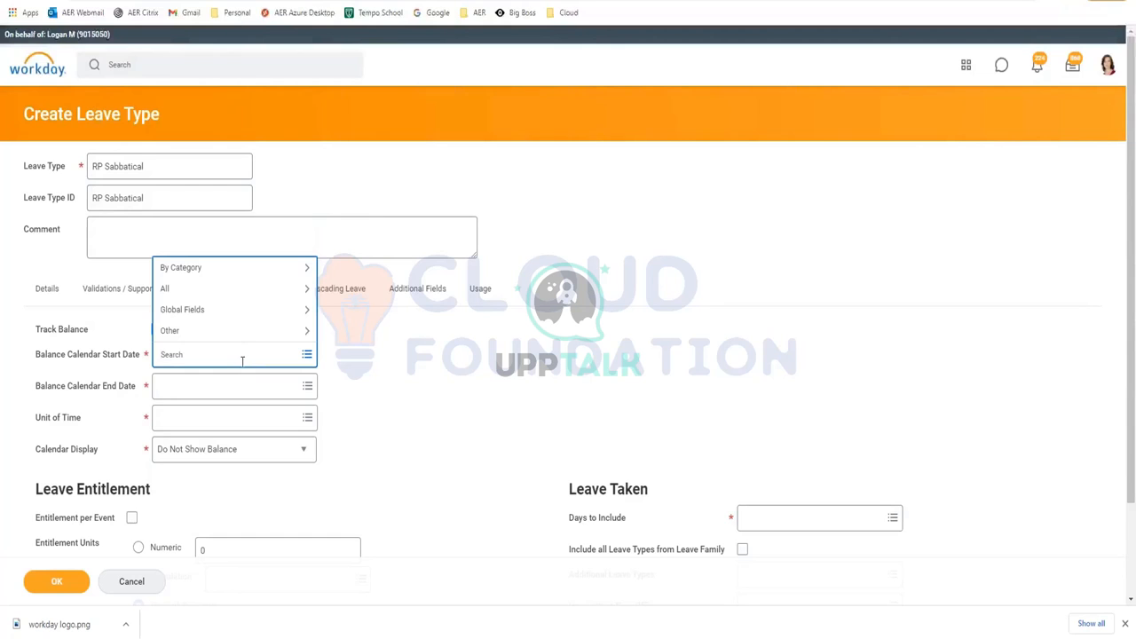
pyautogui.write('YTD current')
pyautogui.press('Return')
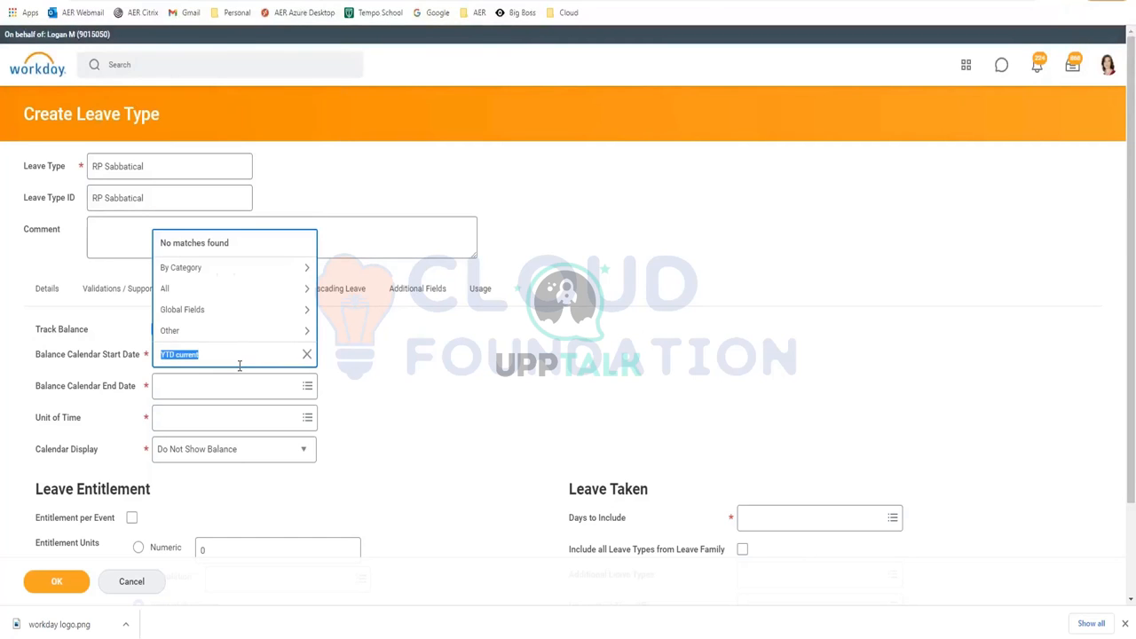
pyautogui.write('current')
pyautogui.press('Return')
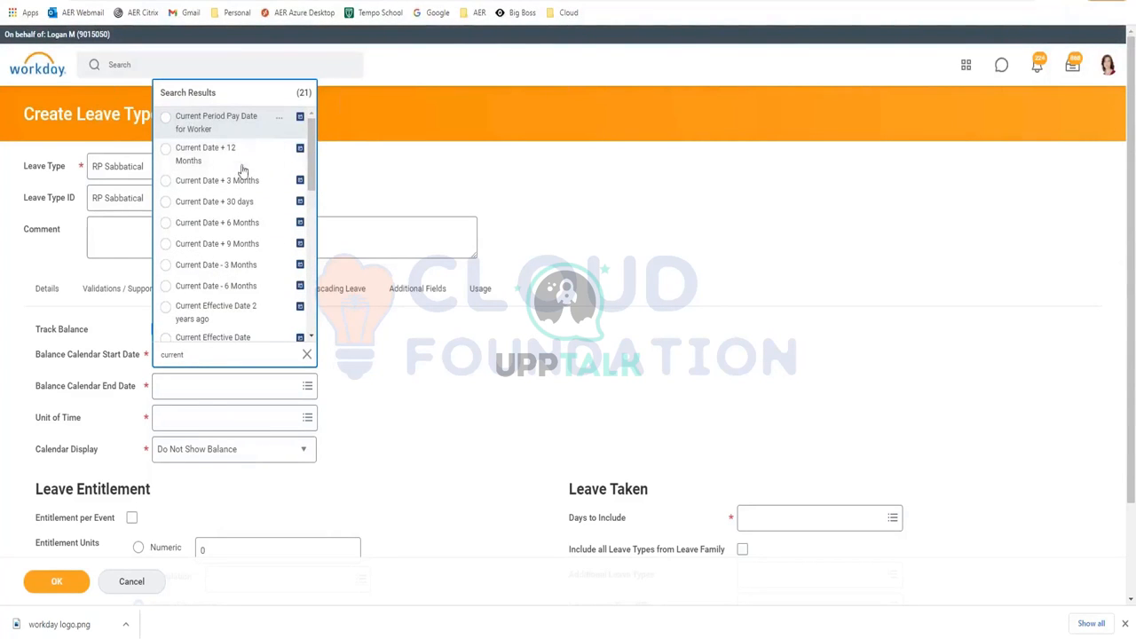
pyautogui.scroll(-1, 222, 284)
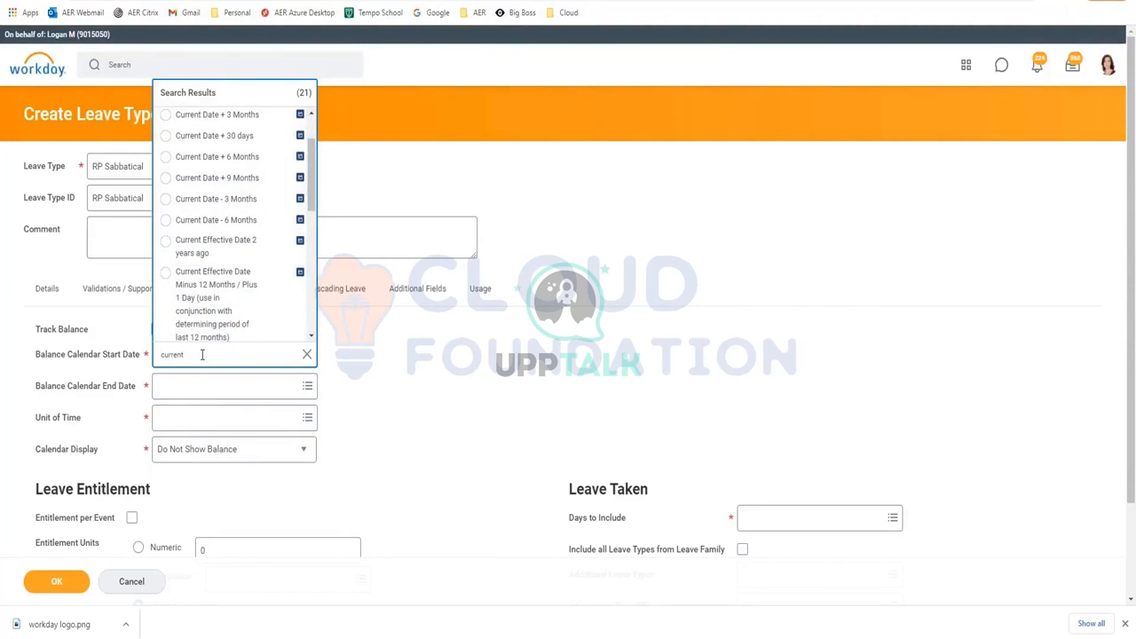
pyautogui.scroll(1, 179, 231)
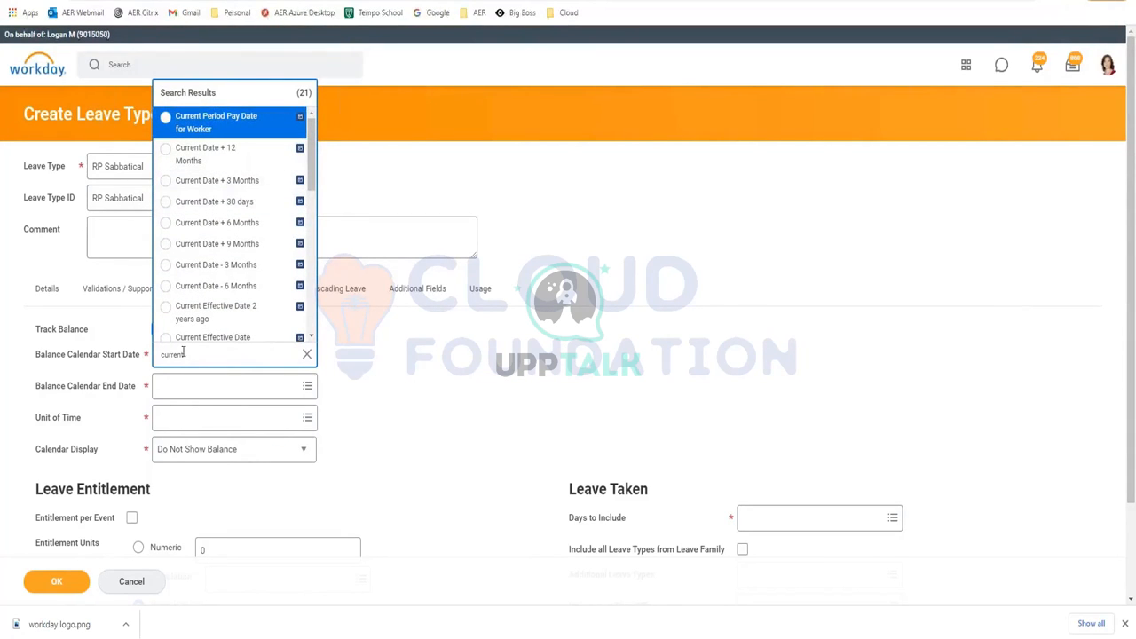
# Search 'Jan' and pick Leave Balance Calendar - January 1 of Leave Event Year
pyautogui.moveTo(182, 355); pyautogui.dragTo(139, 360)
pyautogui.write('Jan 2020')
pyautogui.press('Return')
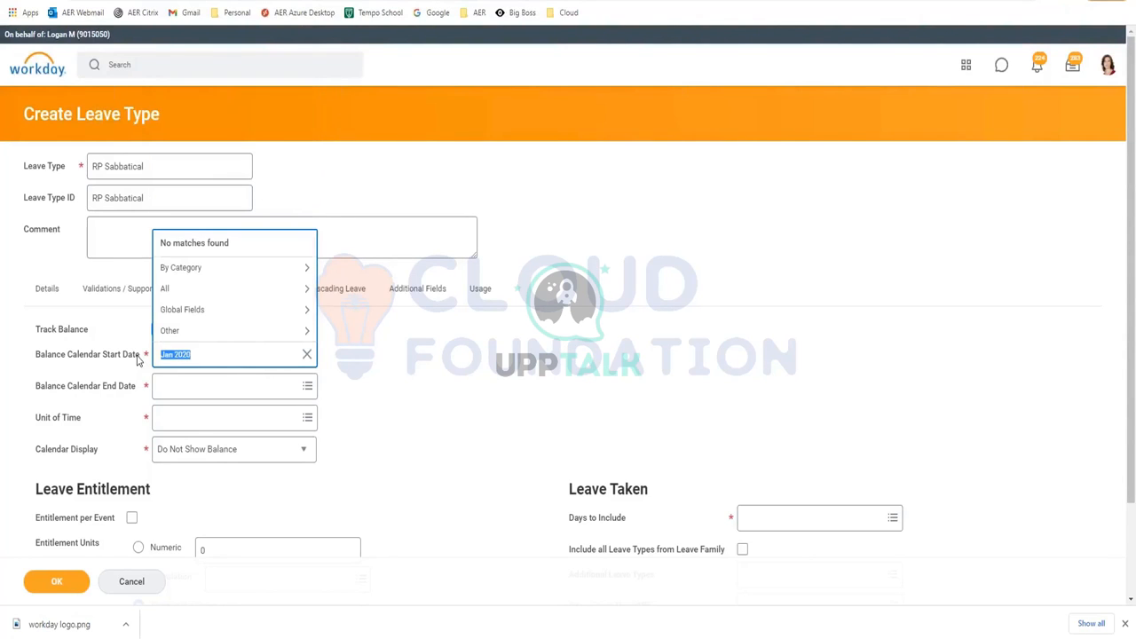
pyautogui.press('BackSpace')
pyautogui.write('JAn')
pyautogui.press('Return')
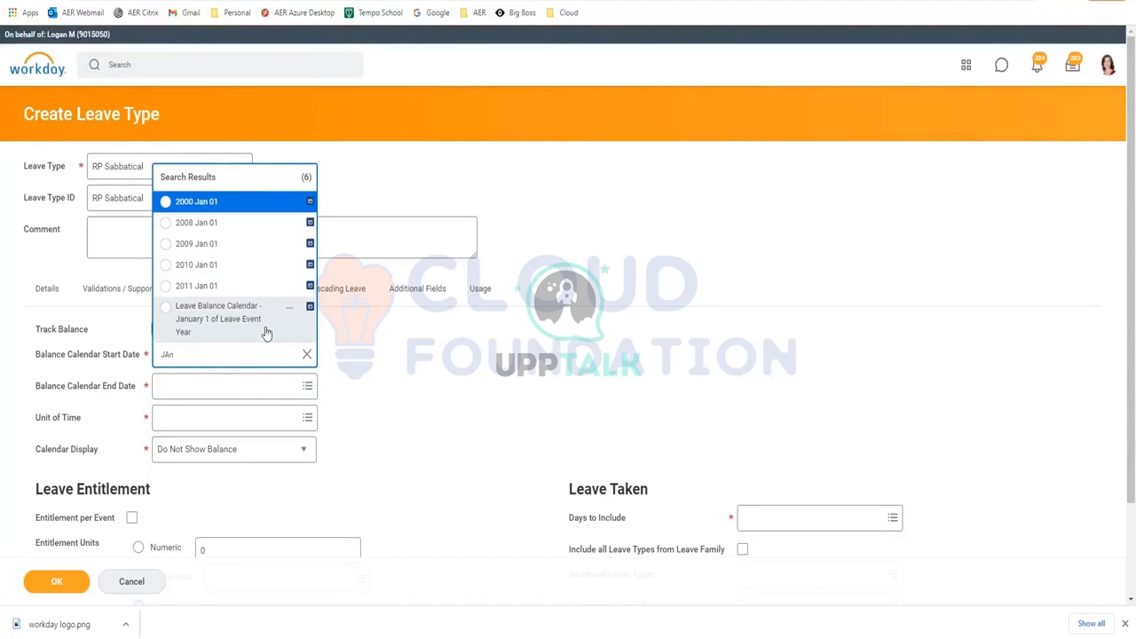
pyautogui.click(240, 338)
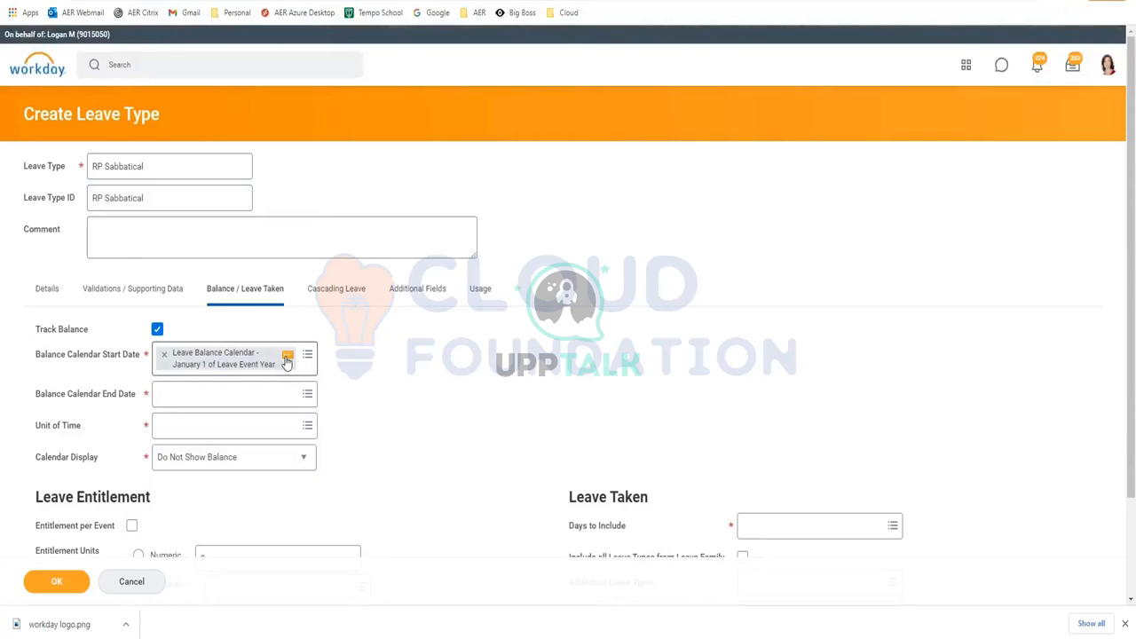
pyautogui.click(290, 359)
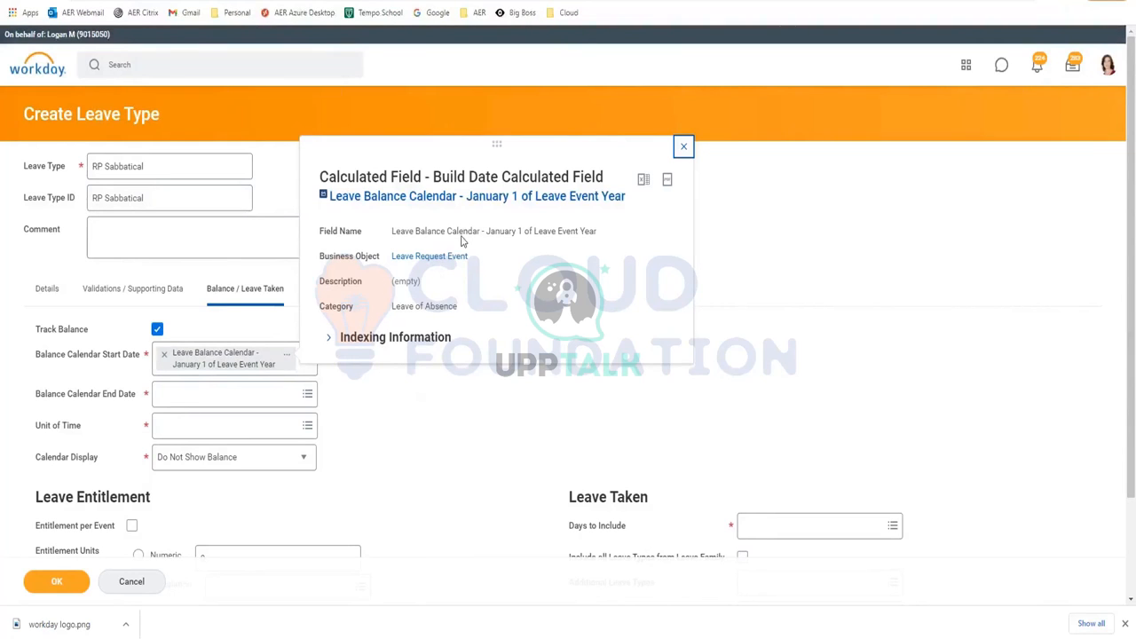
# Open the January 1 calendar's calculated field in a new tab and close the preview
pyautogui.rightClick(457, 197)
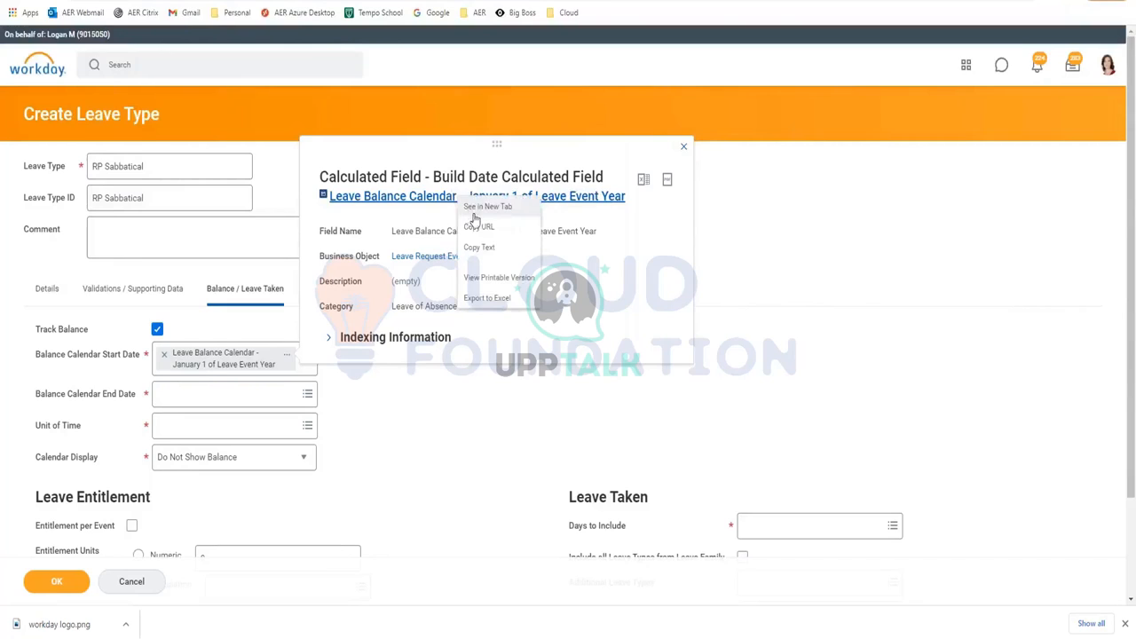
pyautogui.click(475, 213)
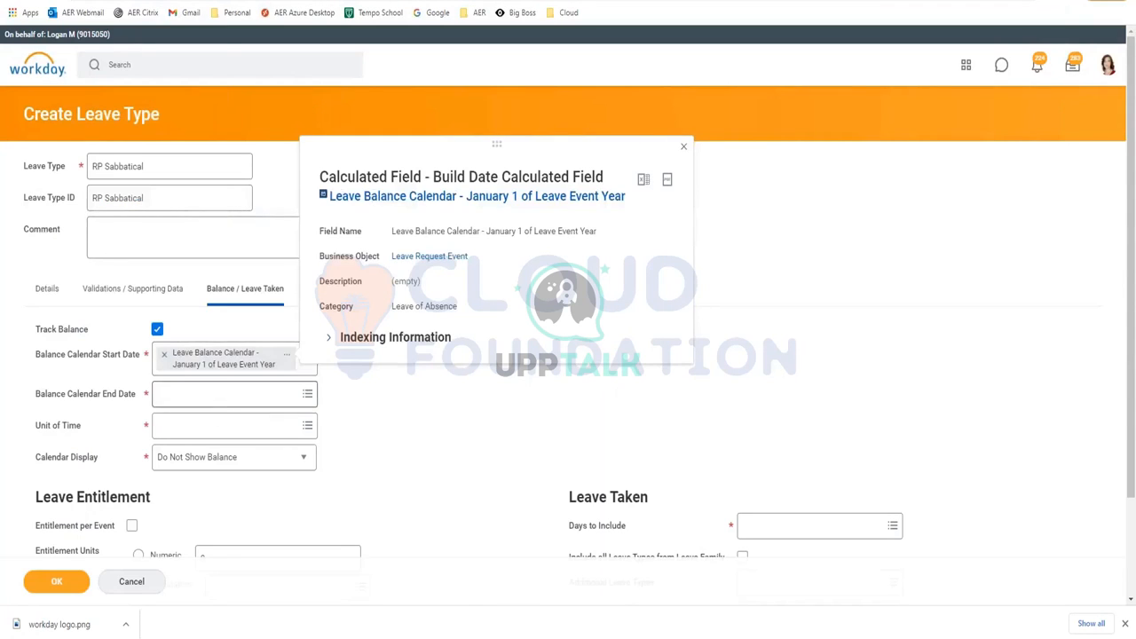
pyautogui.click(222, 400)
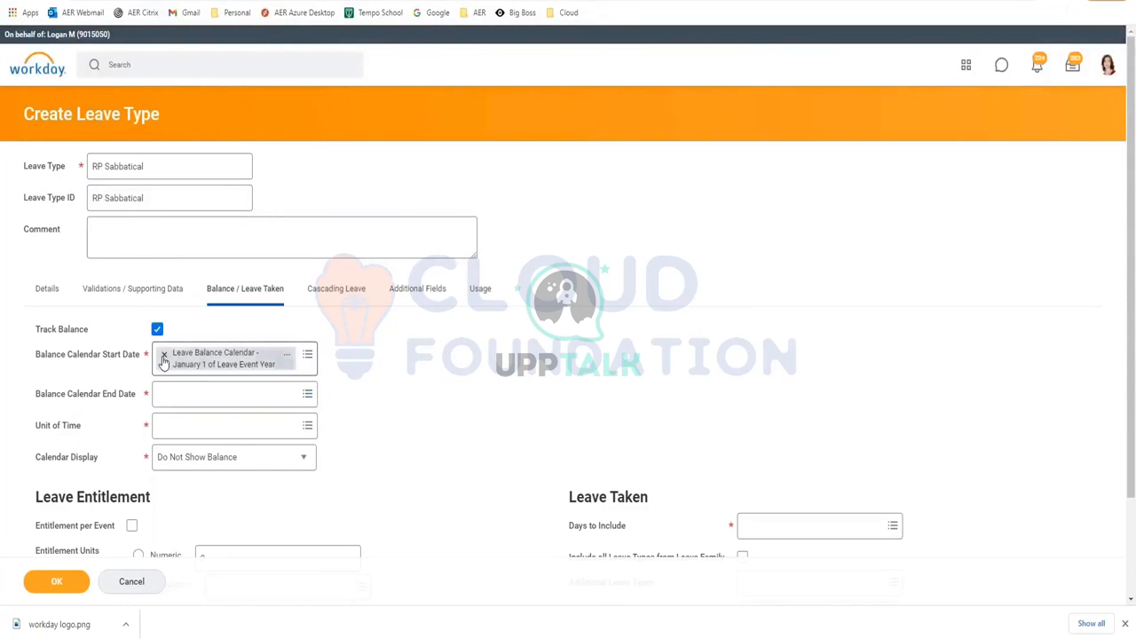
# Remove the January 1 value from the Balance Calendar Start Date
pyautogui.click(164, 354)
pyautogui.click(164, 354)
pyautogui.press('Return')
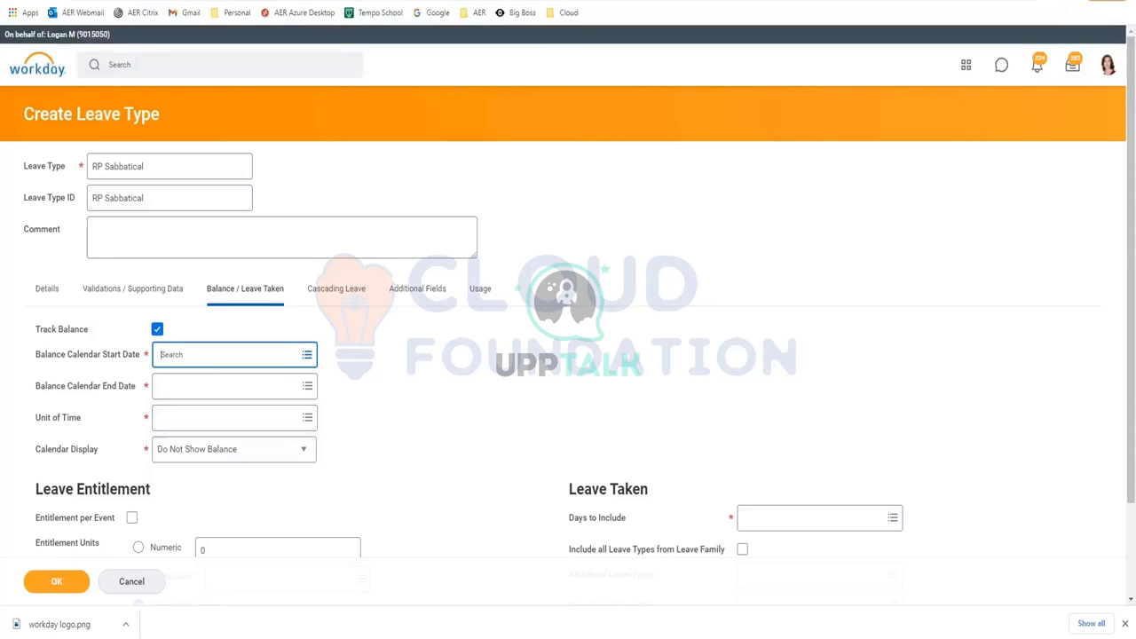
pyautogui.click(221, 450)
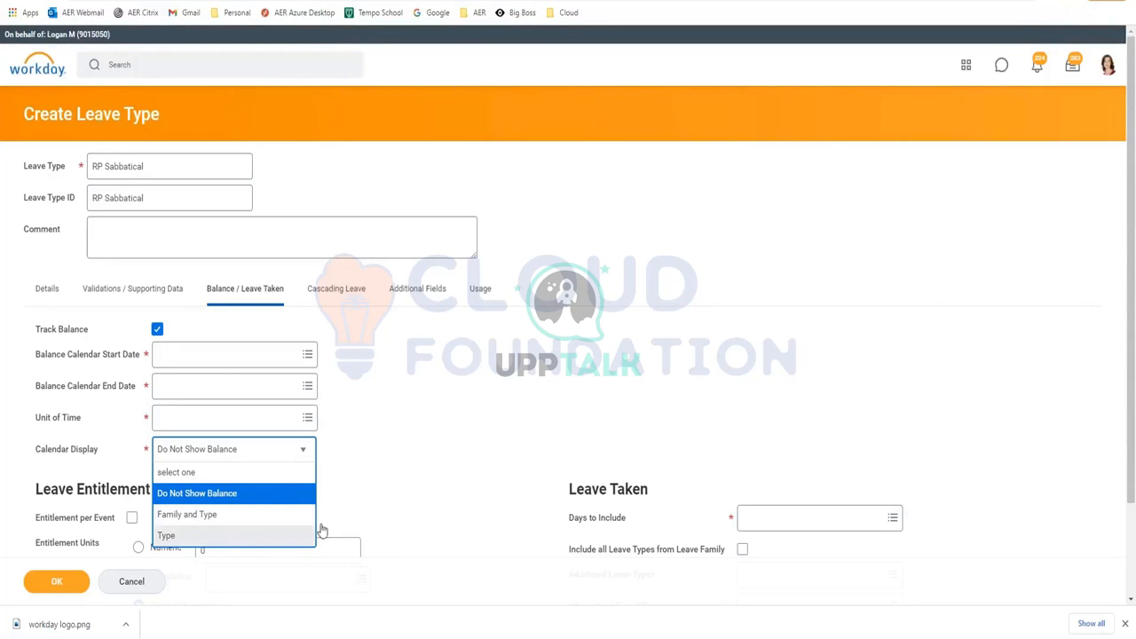
pyautogui.click(401, 451)
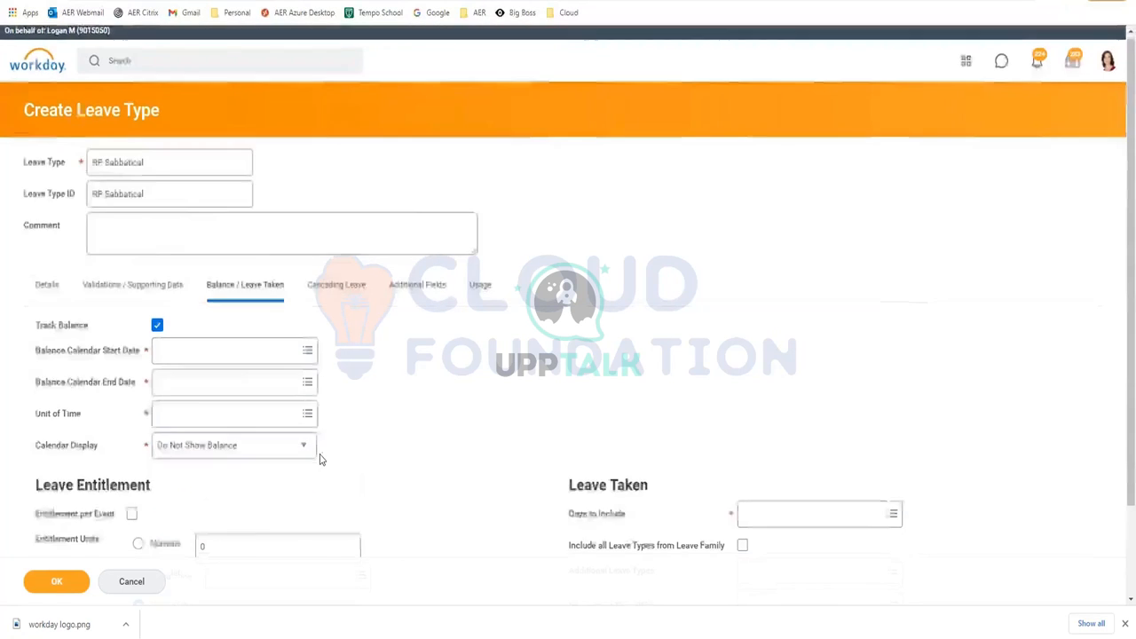
# Select Numeric under Leave Entitlement and enter 80, briefly trying Calculation in between
pyautogui.scroll(-1, 319, 456)
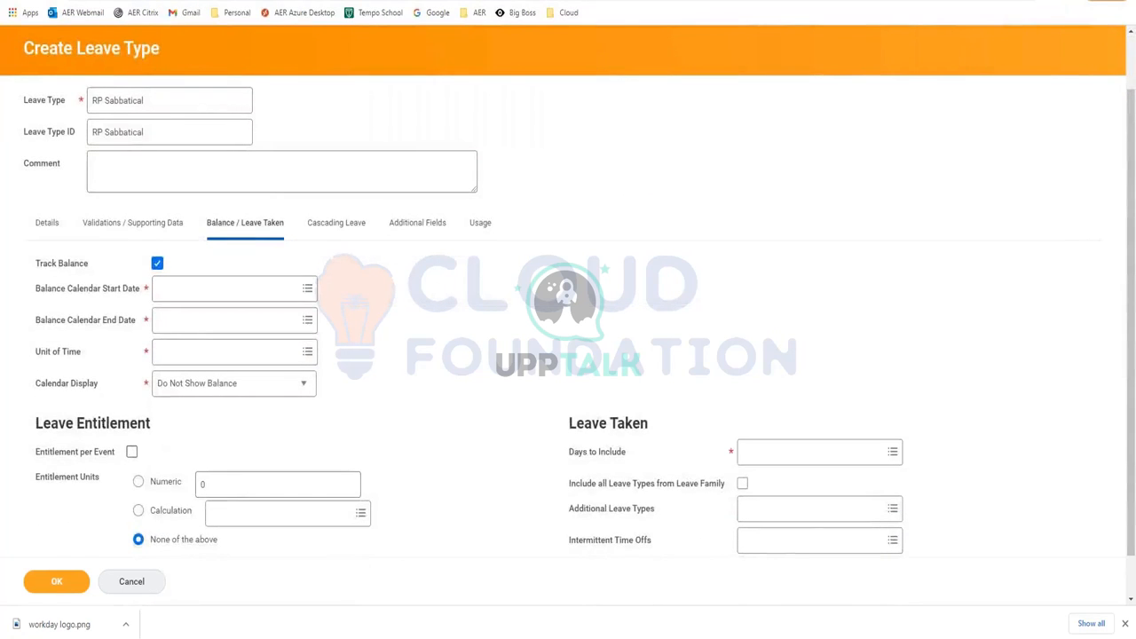
pyautogui.scroll(-1, 292, 449)
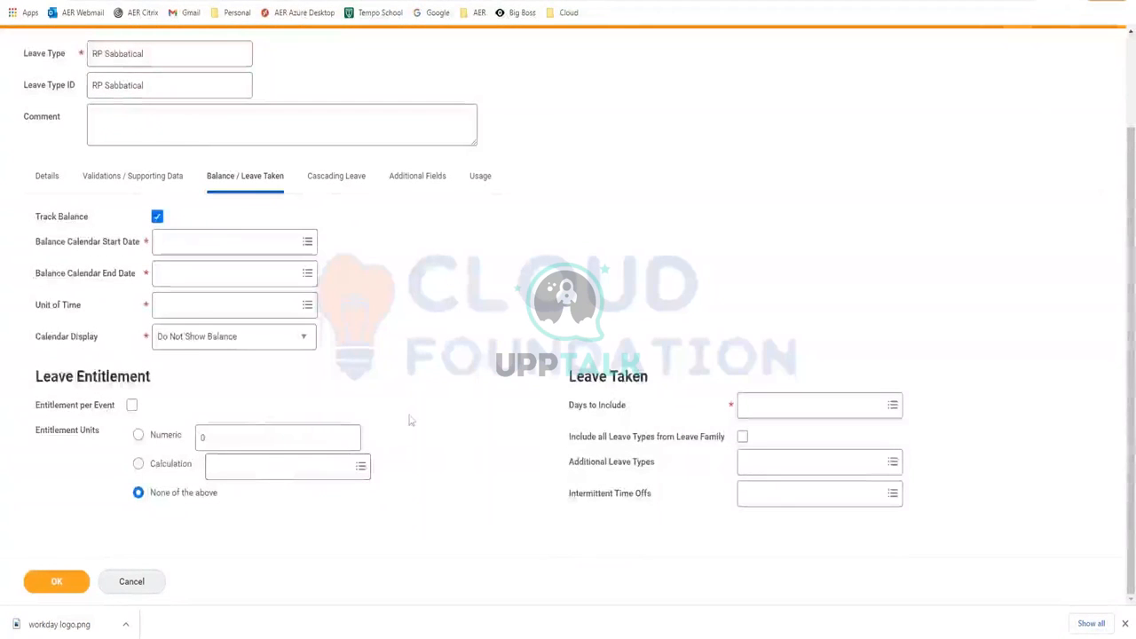
pyautogui.click(231, 434)
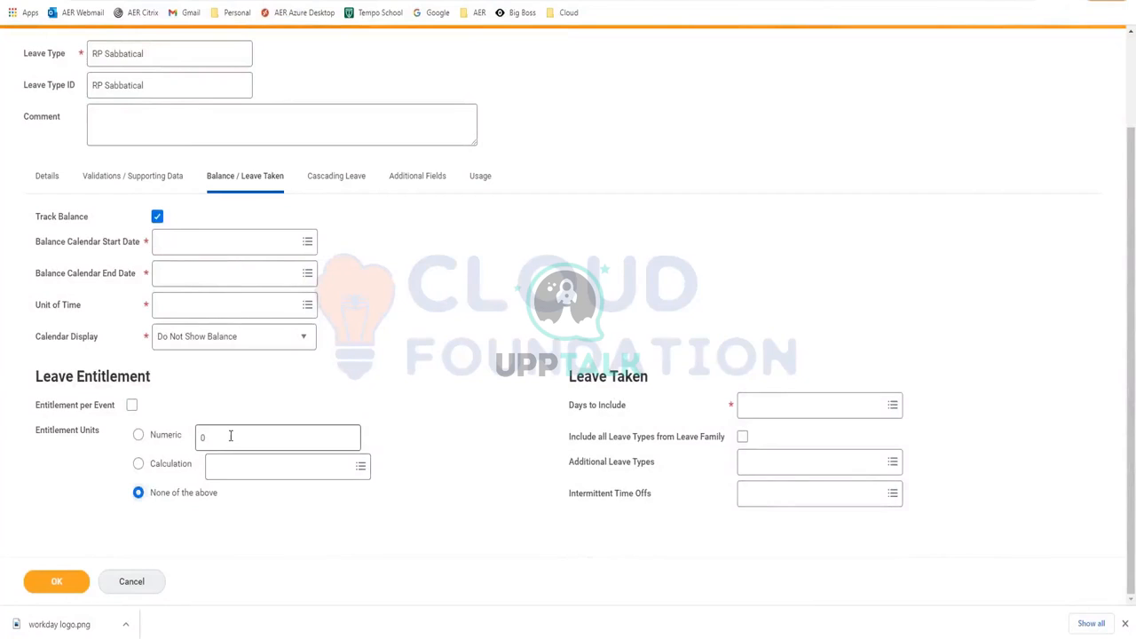
pyautogui.press('BackSpace')
pyautogui.write('80')
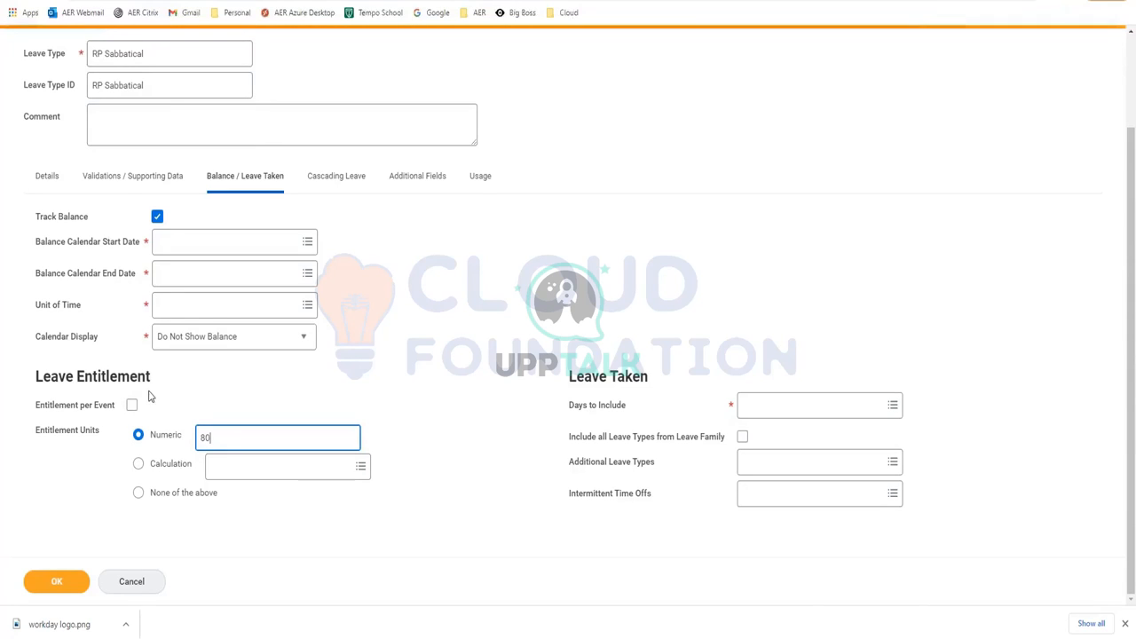
pyautogui.click(170, 469)
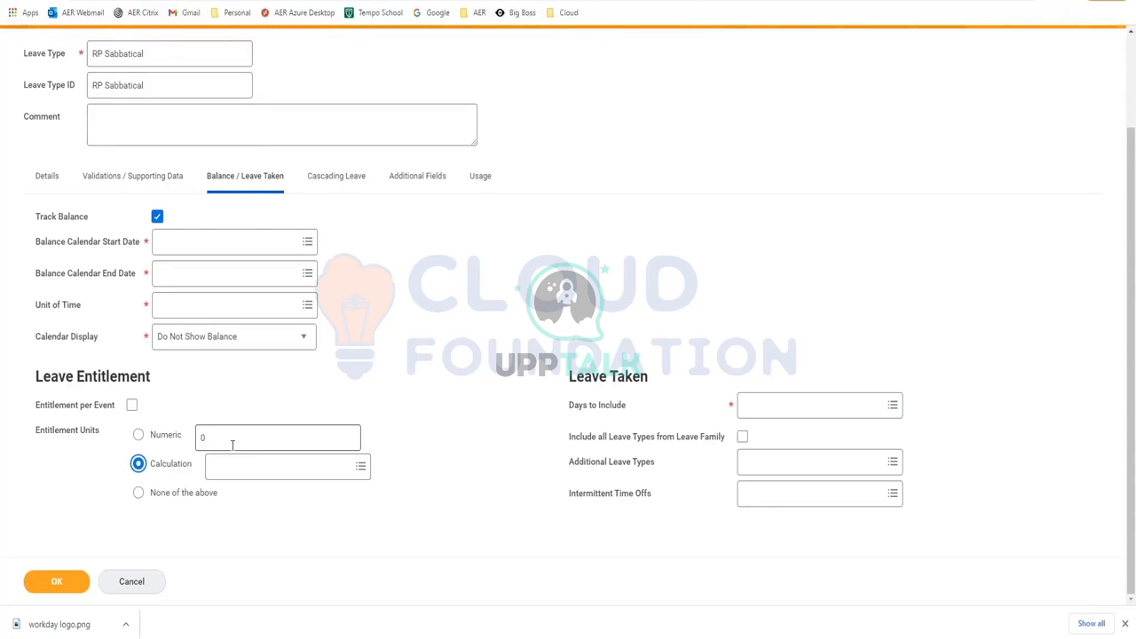
pyautogui.tripleClick(176, 494)
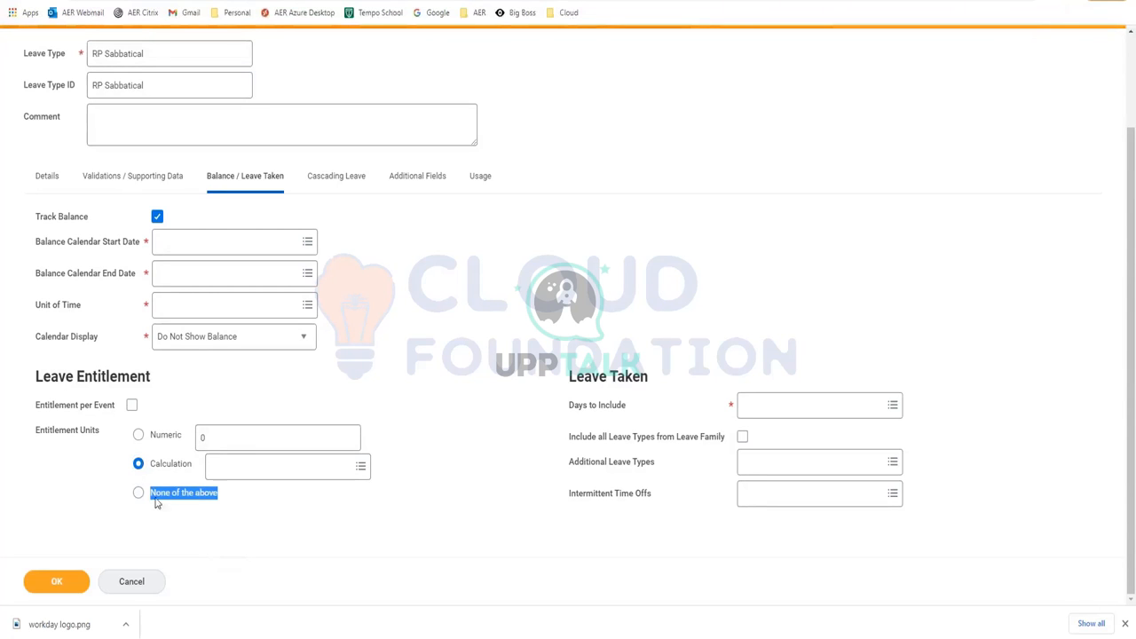
pyautogui.click(139, 434)
pyautogui.click(218, 441)
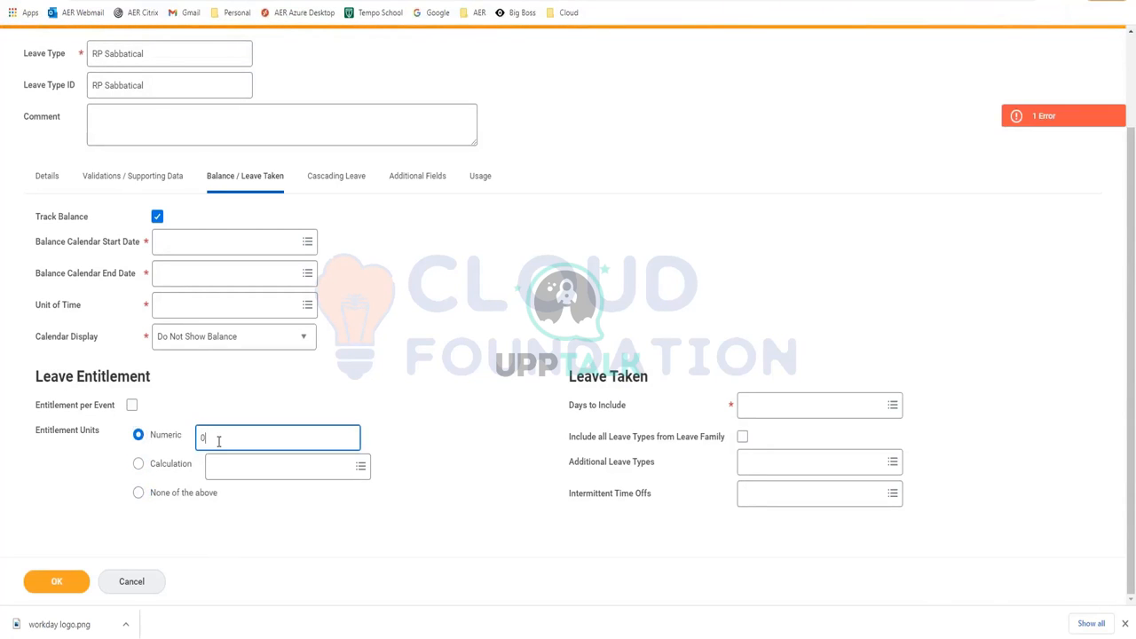
pyautogui.press('BackSpace')
pyautogui.write('80')
pyautogui.click(825, 405)
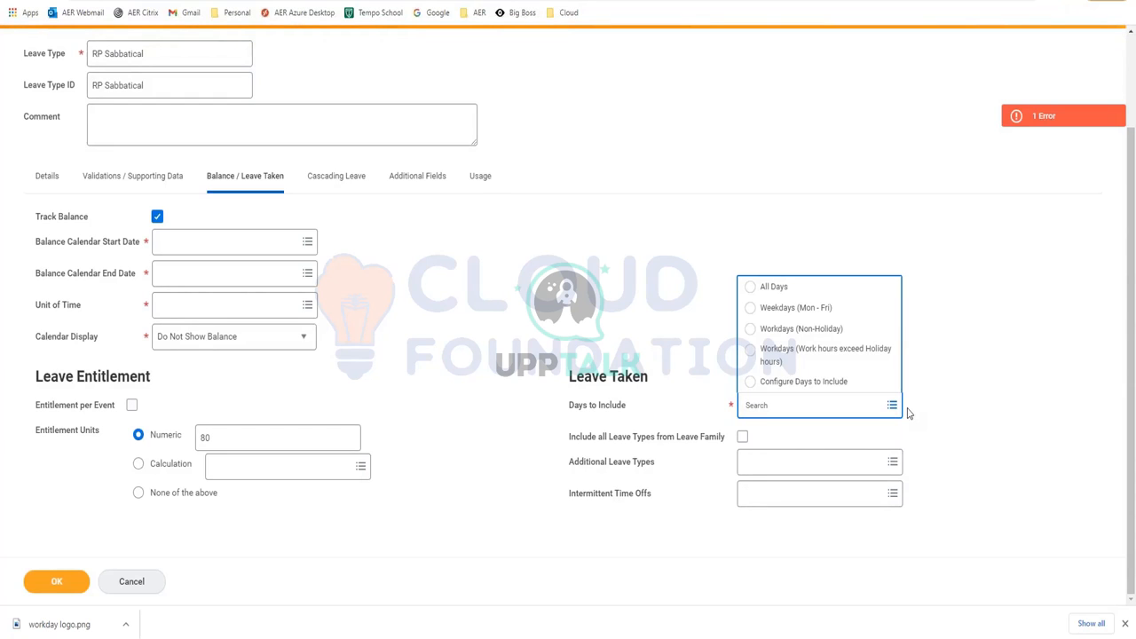
pyautogui.click(978, 347)
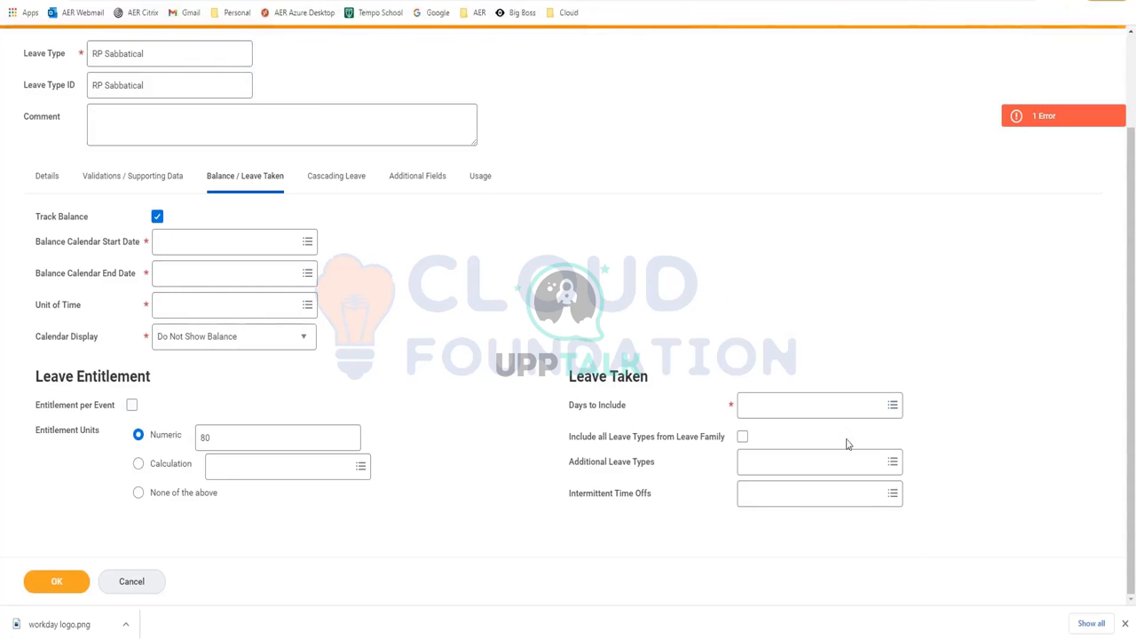
pyautogui.moveTo(820, 468)
pyautogui.click(769, 461)
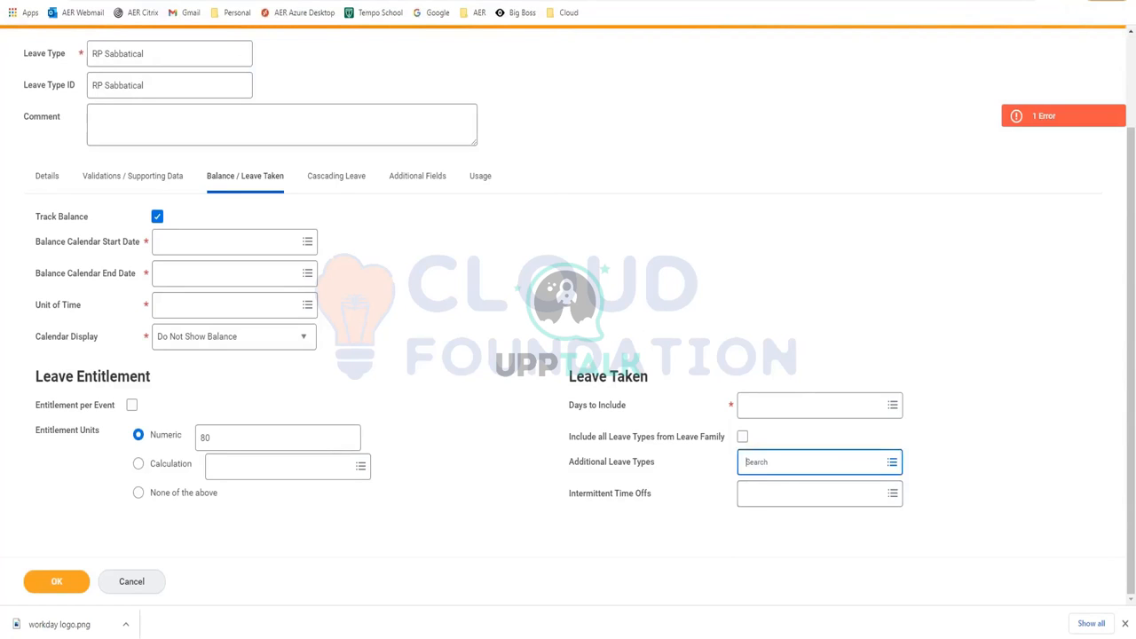
pyautogui.write('FMla')
pyautogui.press('Return')
pyautogui.click(806, 444)
pyautogui.click(749, 414)
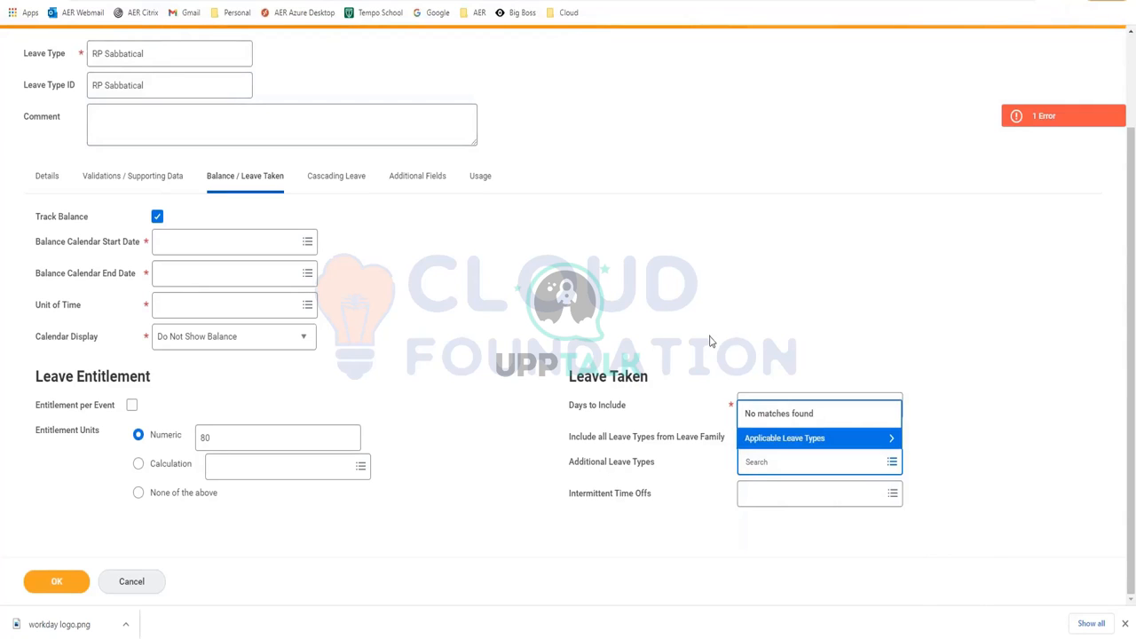
pyautogui.click(719, 353)
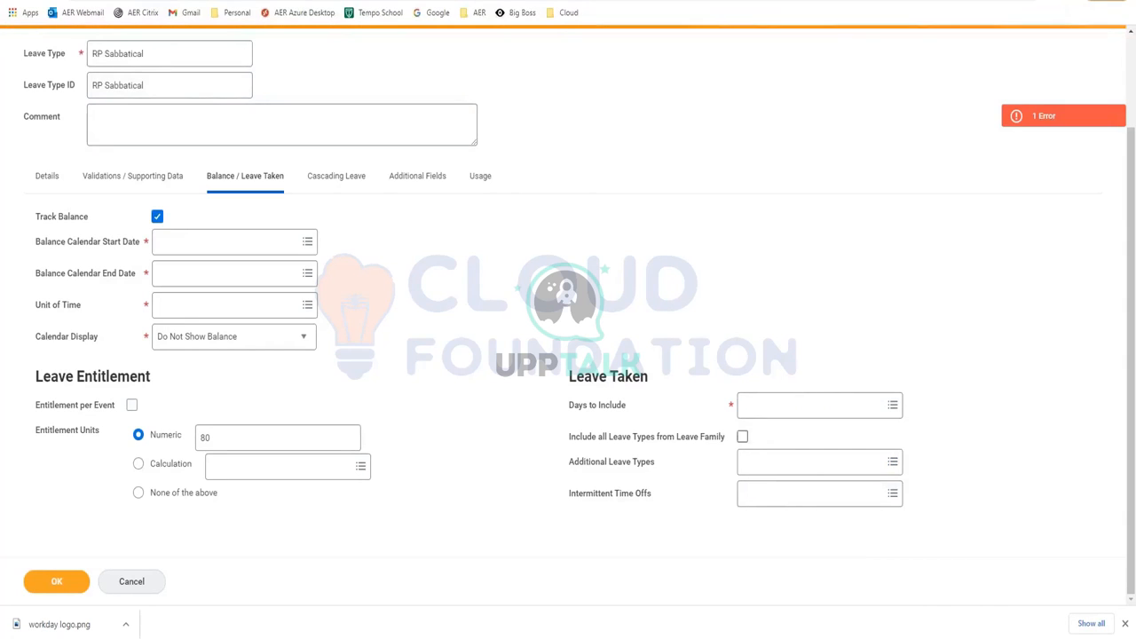
pyautogui.click(742, 436)
pyautogui.click(804, 472)
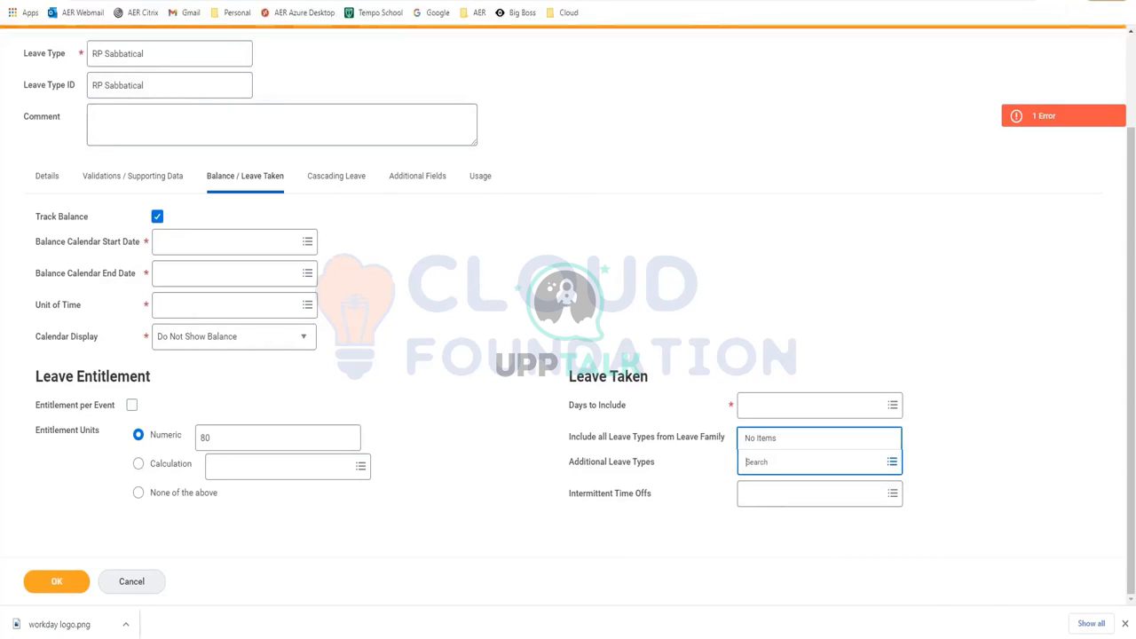
pyautogui.click(963, 466)
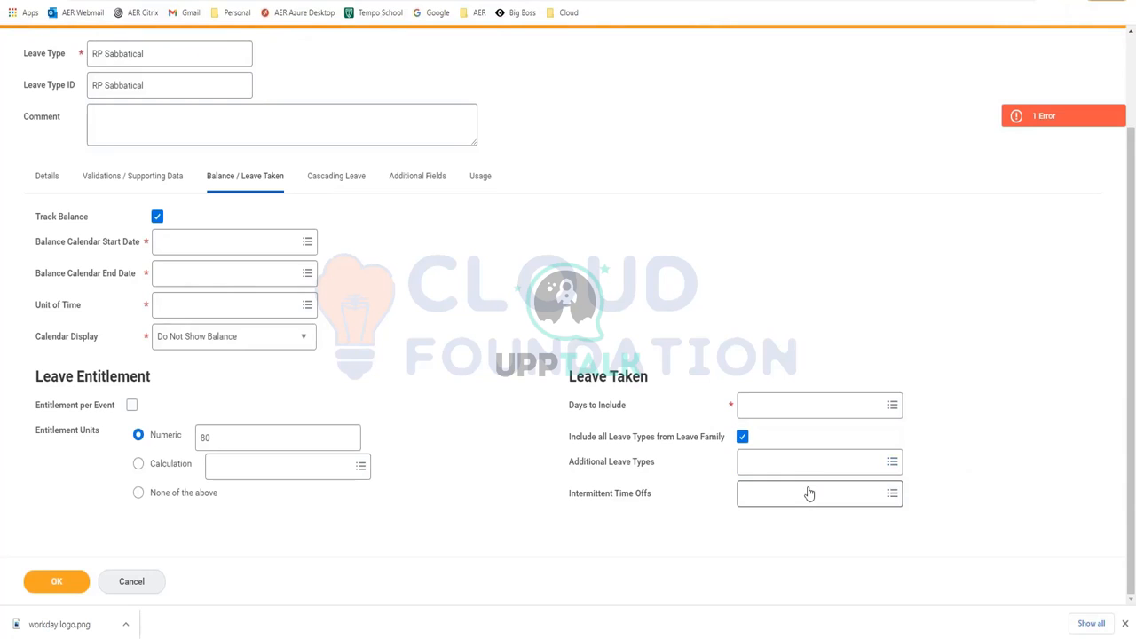
pyautogui.click(743, 437)
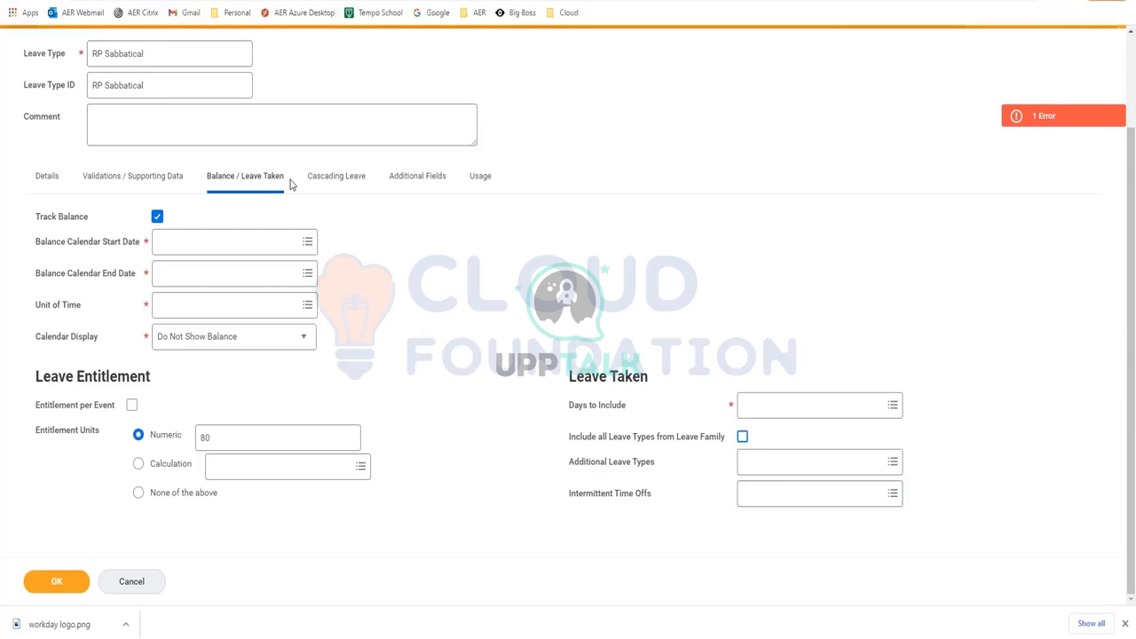
# Show the RP Sabbatical leave type's Cascading Leave settings, leaving Next Leave Type blank
pyautogui.click(326, 184)
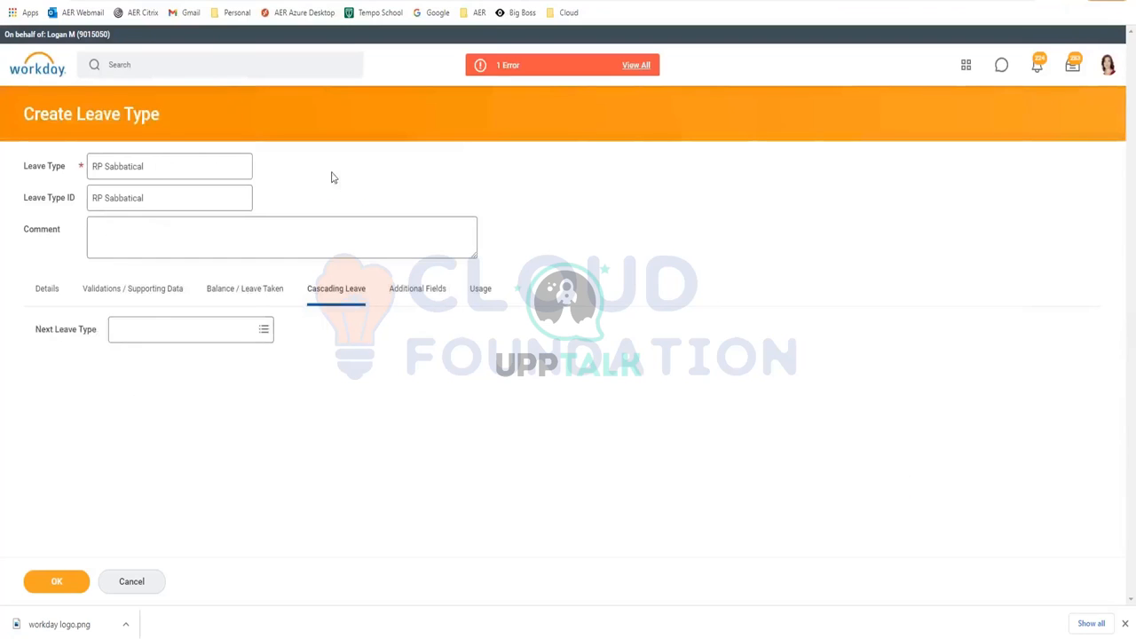
pyautogui.click(179, 340)
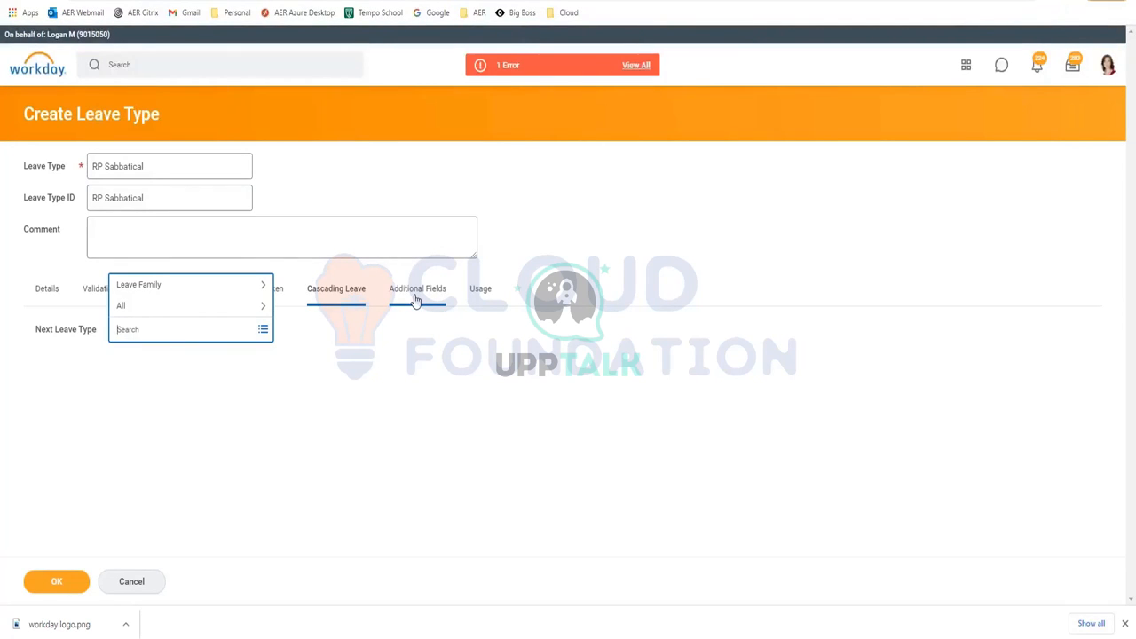
pyautogui.press('Escape')
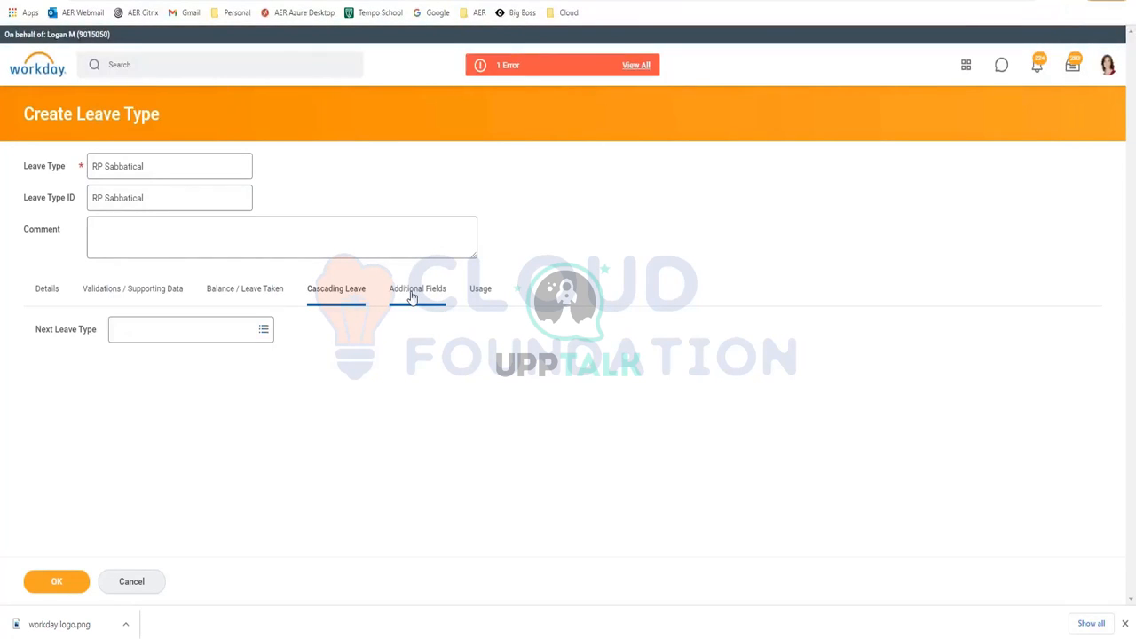
# Review the Additional Fields settings, then reload to discard the unfinished RP Sabbatical leave type
pyautogui.click(412, 298)
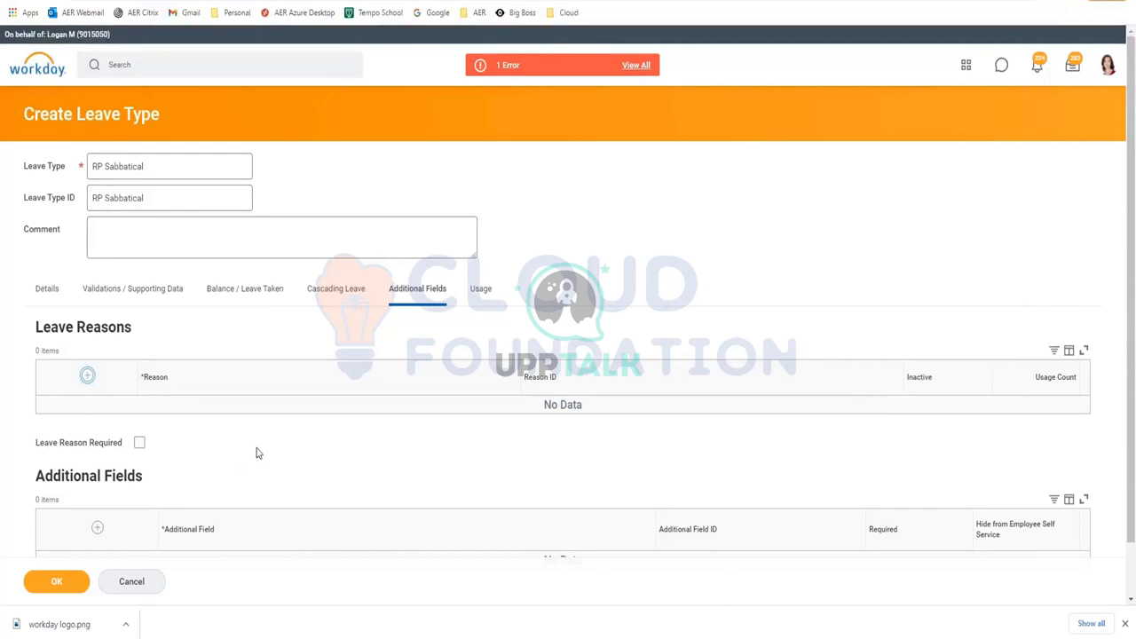
pyautogui.scroll(-1, 279, 422)
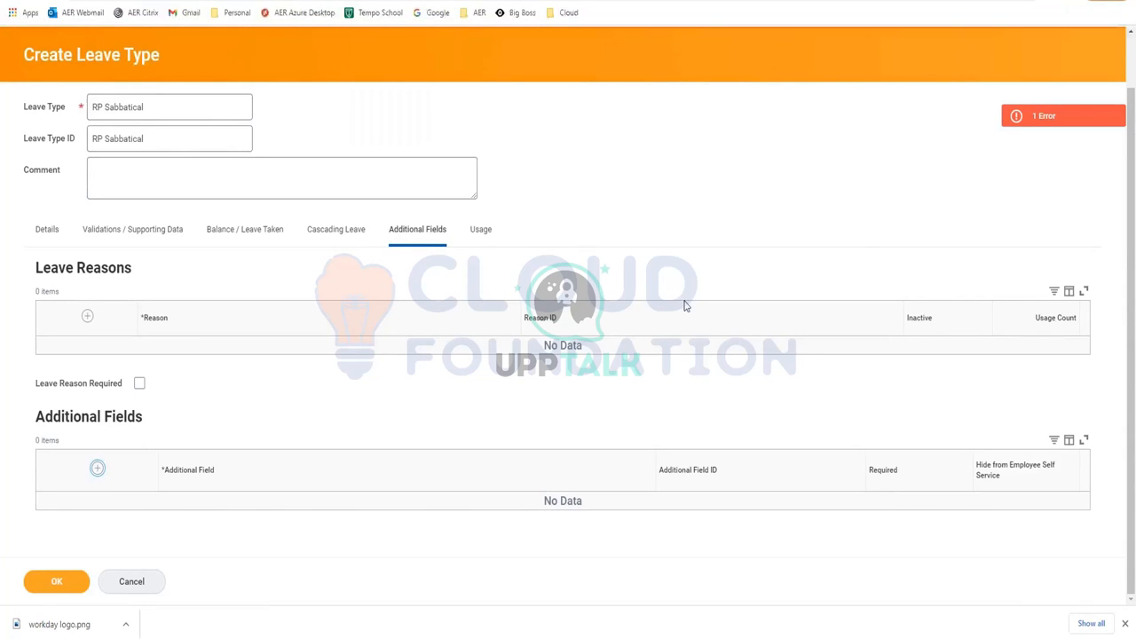
pyautogui.click(49, 0)
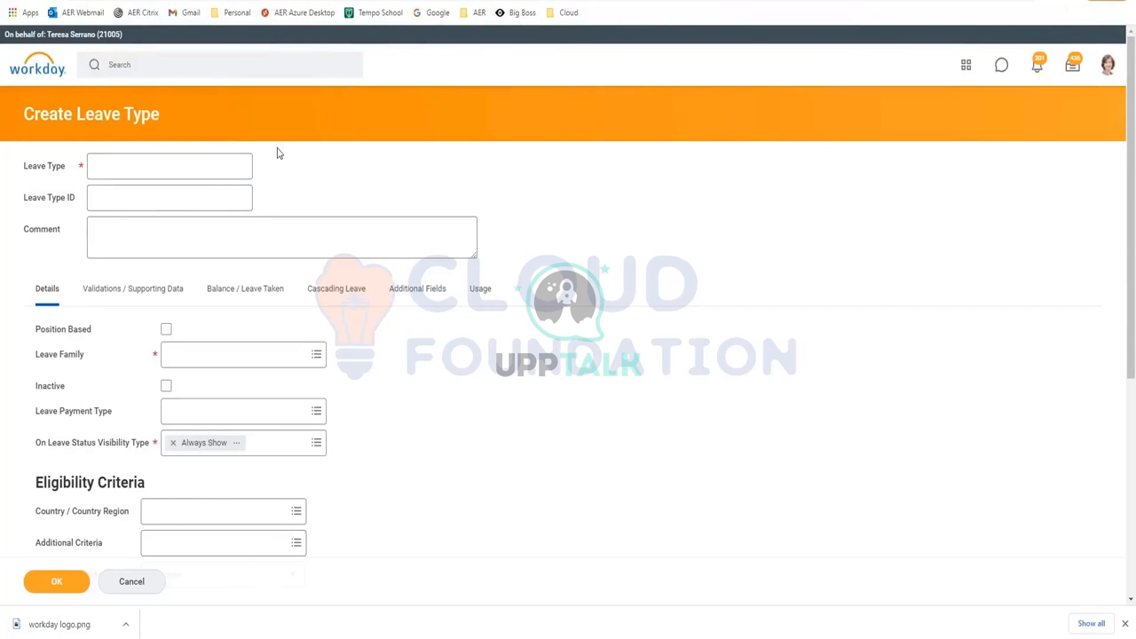
# Search 'view time off pla' and open the View Time Off Plan report
pyautogui.click(151, 64)
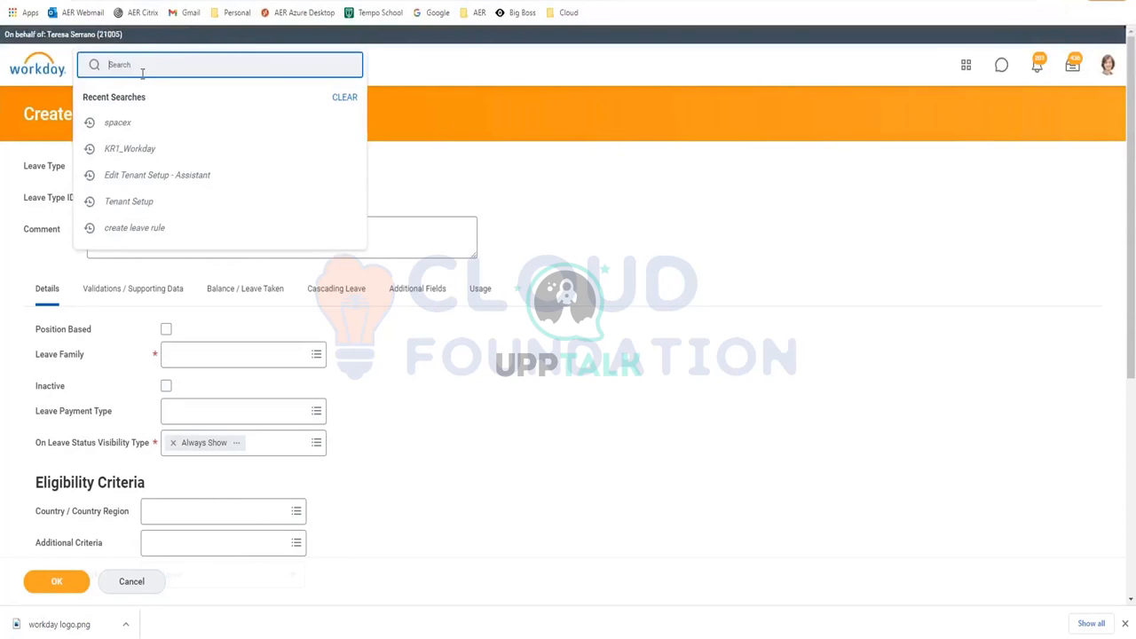
pyautogui.write('view time off')
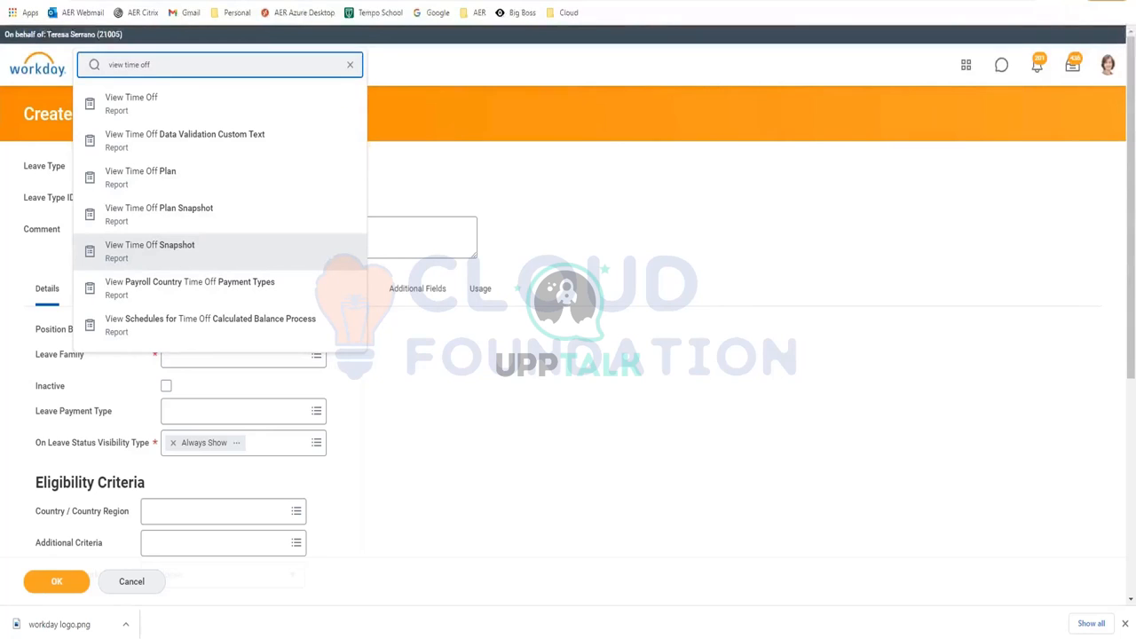
pyautogui.write('pla')
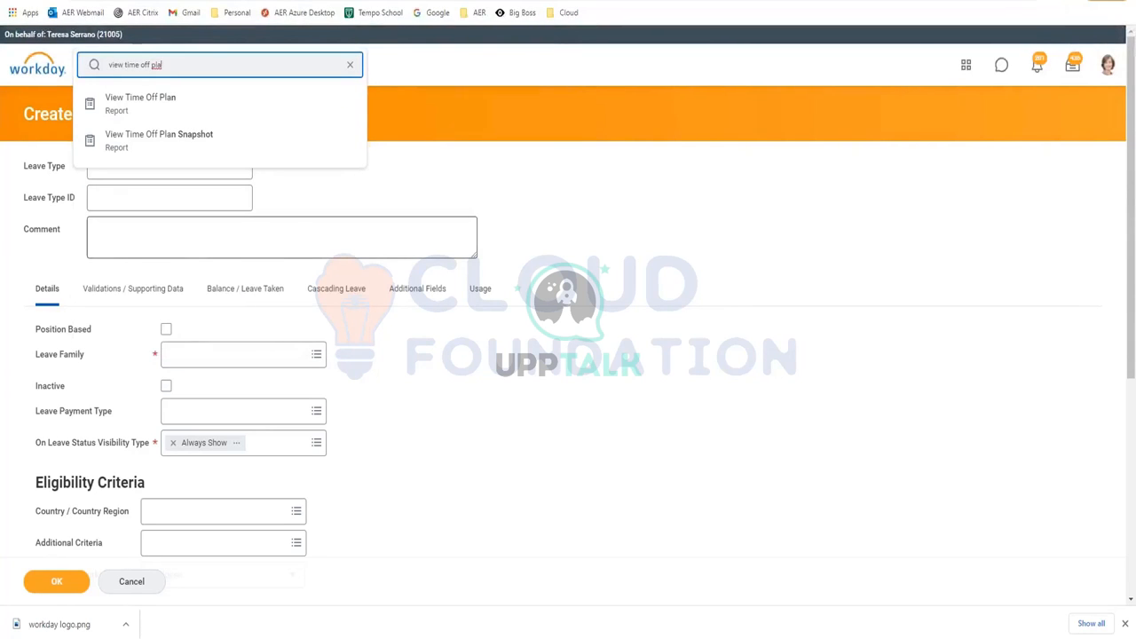
pyautogui.click(167, 107)
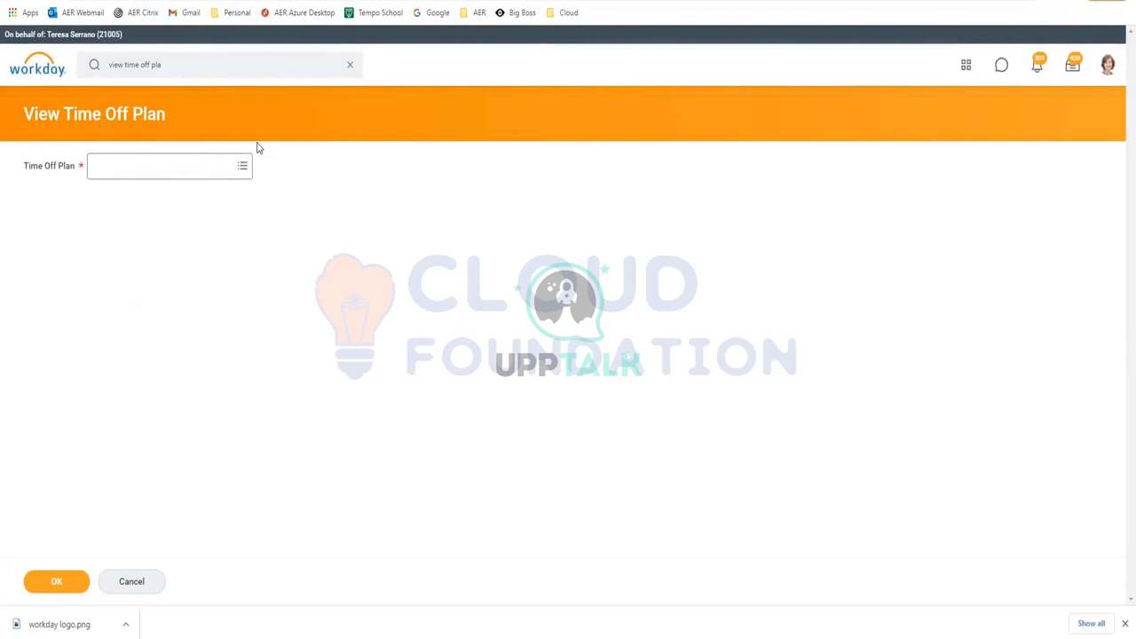
# Run the View Time Off Plan report for the USA Intermittent FMLA plan
pyautogui.click(204, 167)
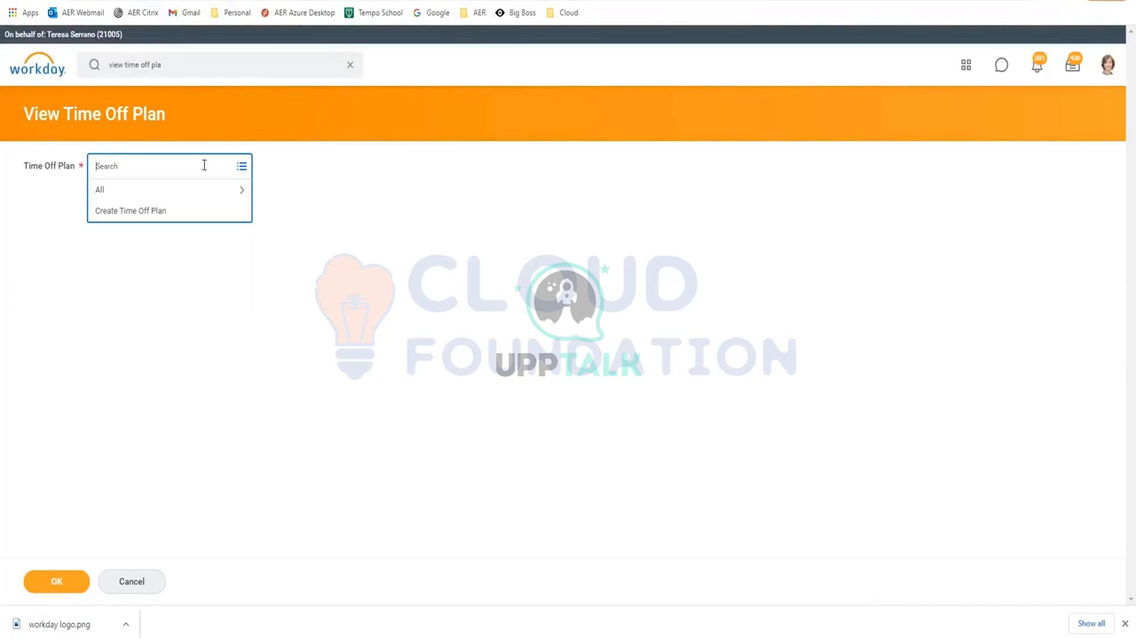
pyautogui.write('fmla')
pyautogui.press('Return')
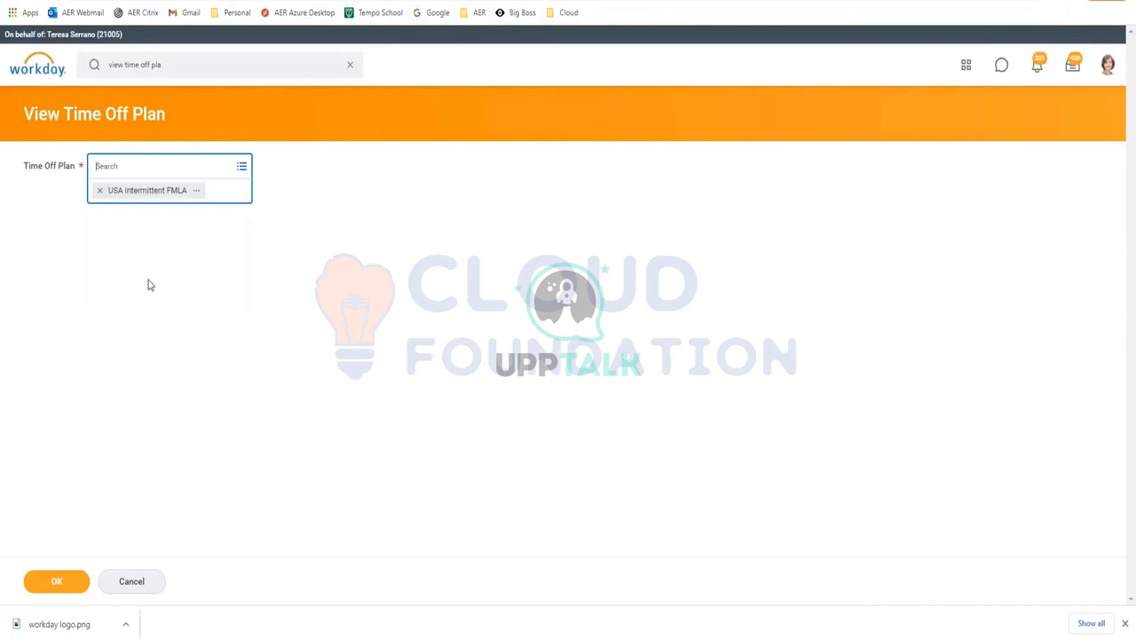
pyautogui.click(64, 588)
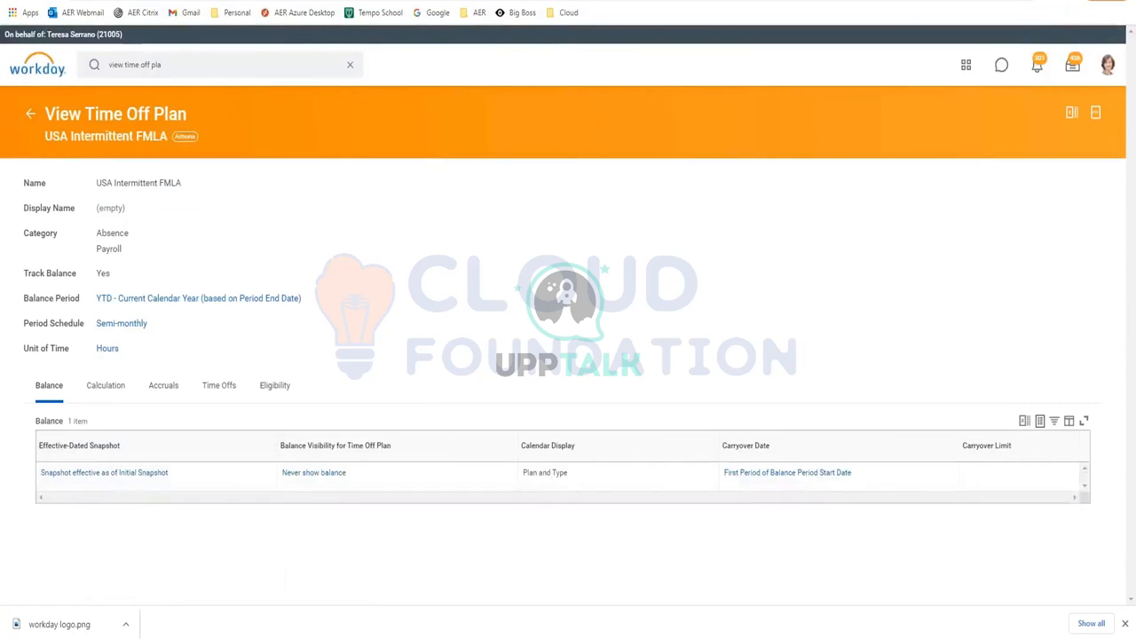
# Review the plan's Accruals and Time Offs, then check Intermittent FMLA Time Off usage
pyautogui.click(162, 388)
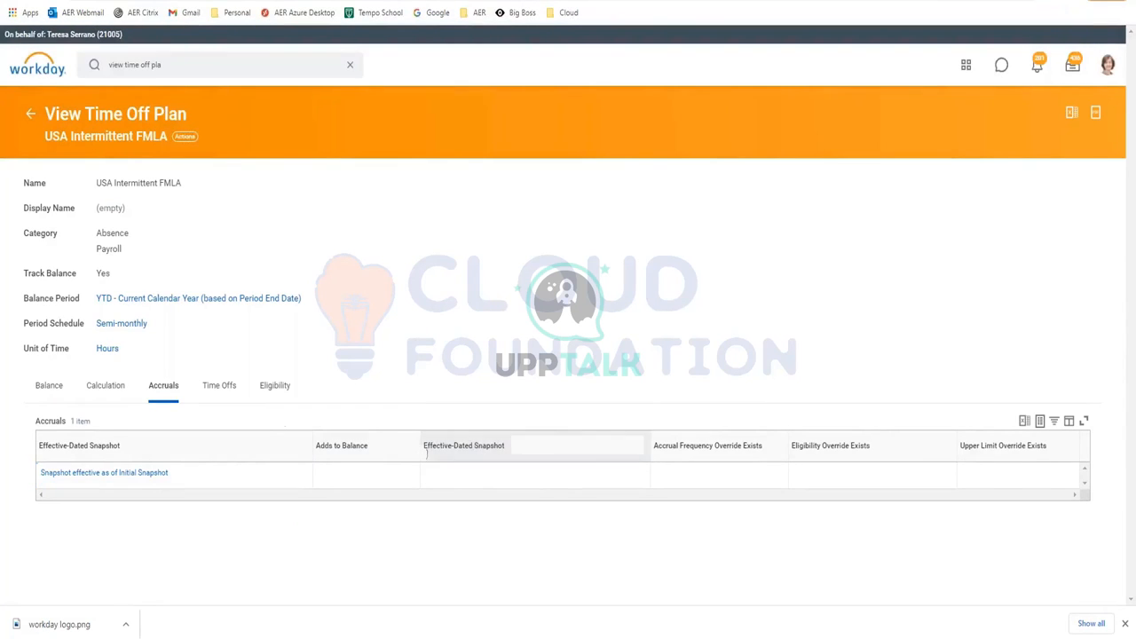
pyautogui.click(215, 389)
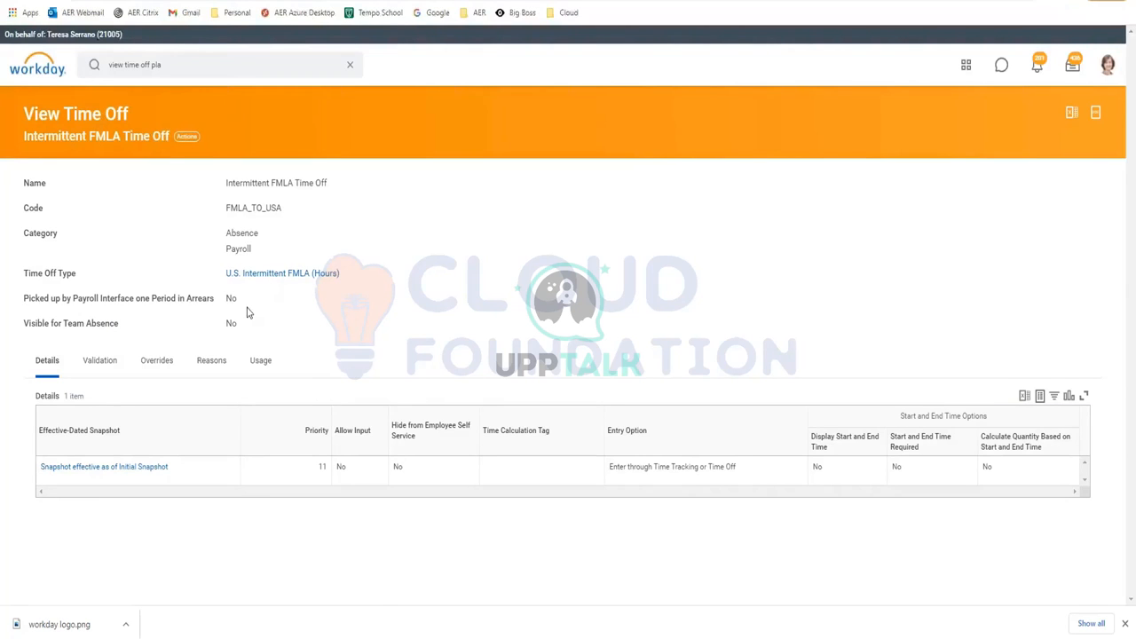
pyautogui.click(259, 364)
pyautogui.moveTo(247, 286)
pyautogui.click(261, 363)
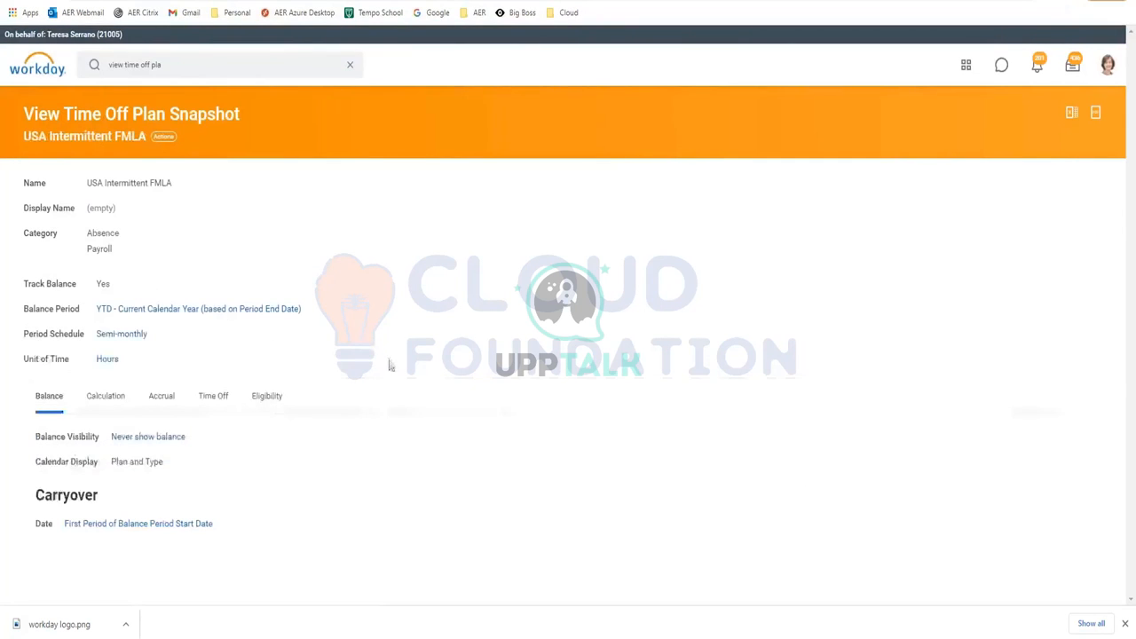
# Show the FMLA plan's eligibility (United States, Years of Service >= 1) and clear the search box
pyautogui.click(264, 399)
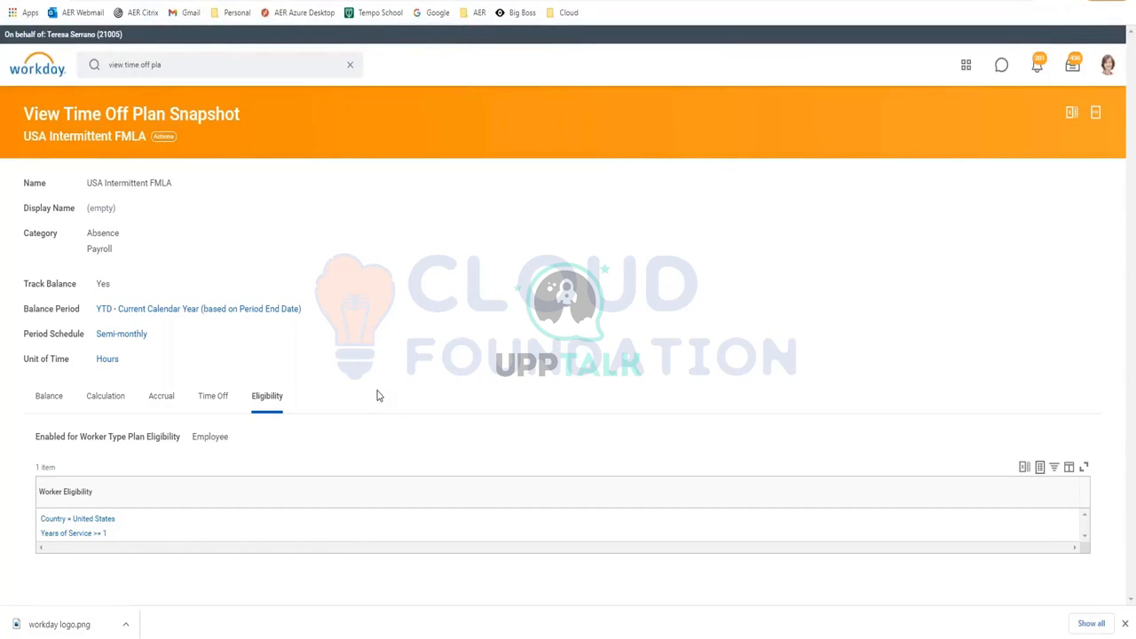
pyautogui.click(196, 59)
pyautogui.press('BackSpace')
pyautogui.press('BackSpace')
pyautogui.press('BackSpace')
pyautogui.press('BackSpace')
pyautogui.press('BackSpace')
pyautogui.press('BackSpace')
pyautogui.press('BackSpace')
pyautogui.press('BackSpace')
pyautogui.press('BackSpace')
pyautogui.press('BackSpace')
pyautogui.press('BackSpace')
pyautogui.press('BackSpace')
pyautogui.press('BackSpace')
pyautogui.press('BackSpace')
pyautogui.press('BackSpace')
pyautogui.press('BackSpace')
pyautogui.press('BackSpace')
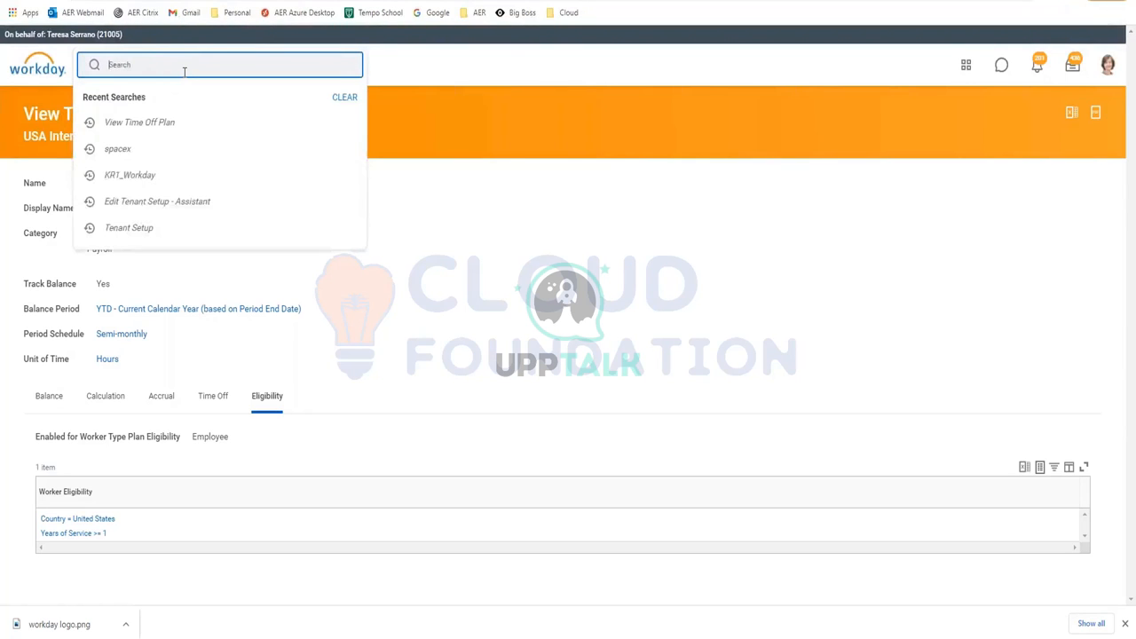
# Search for the worker by name and start Place Worker on Leave from her Time and Leave actions
pyautogui.press('Return')
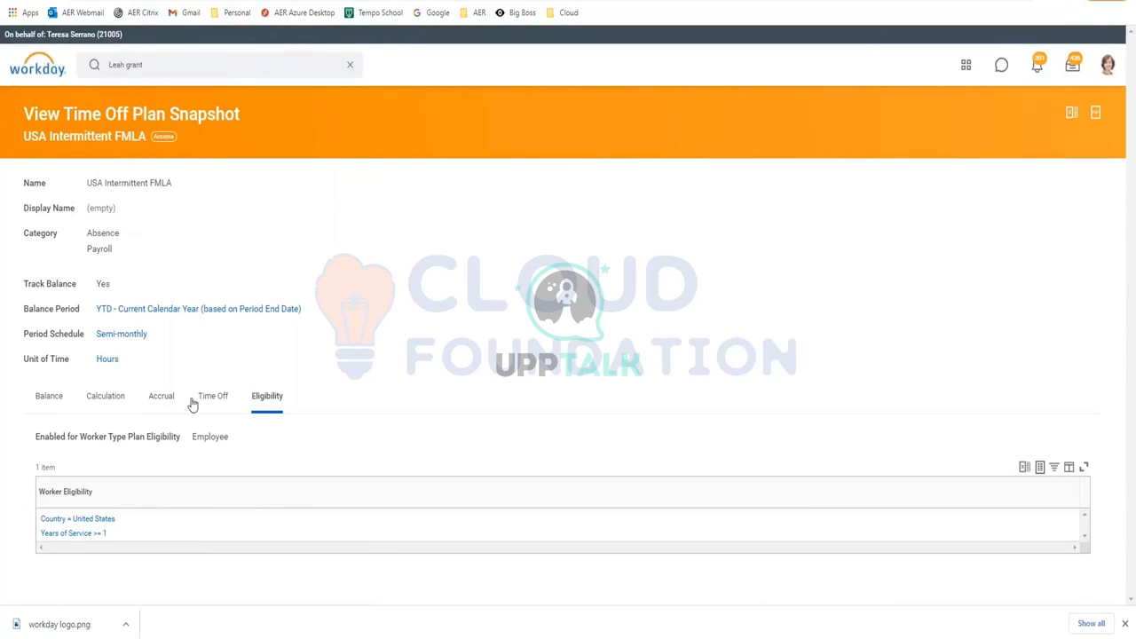
pyautogui.moveTo(267, 214)
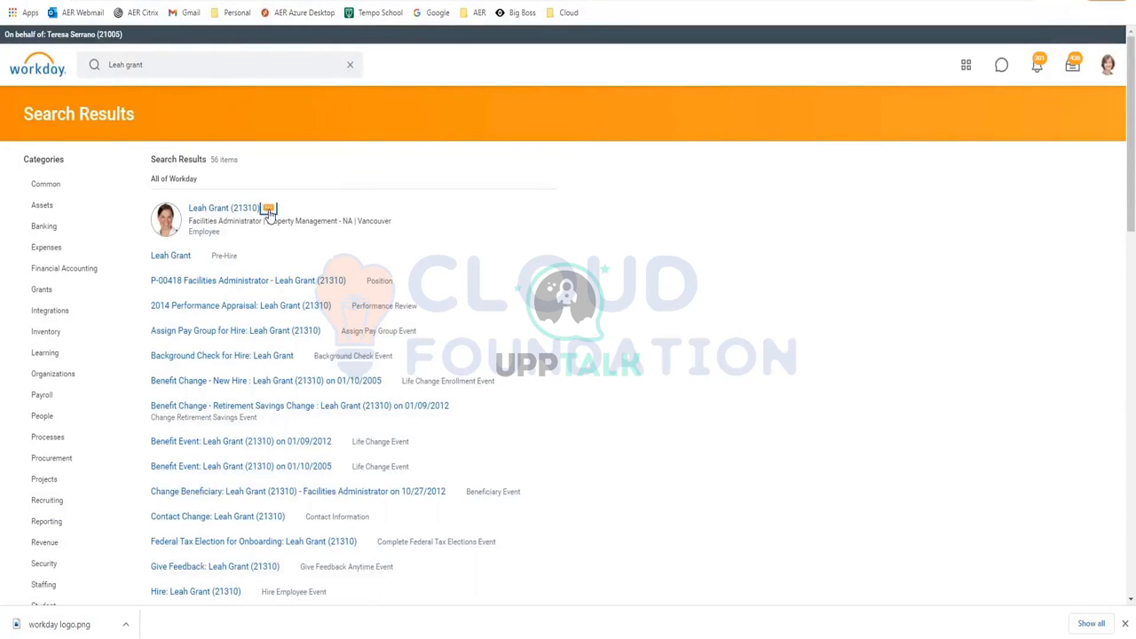
pyautogui.click(268, 210)
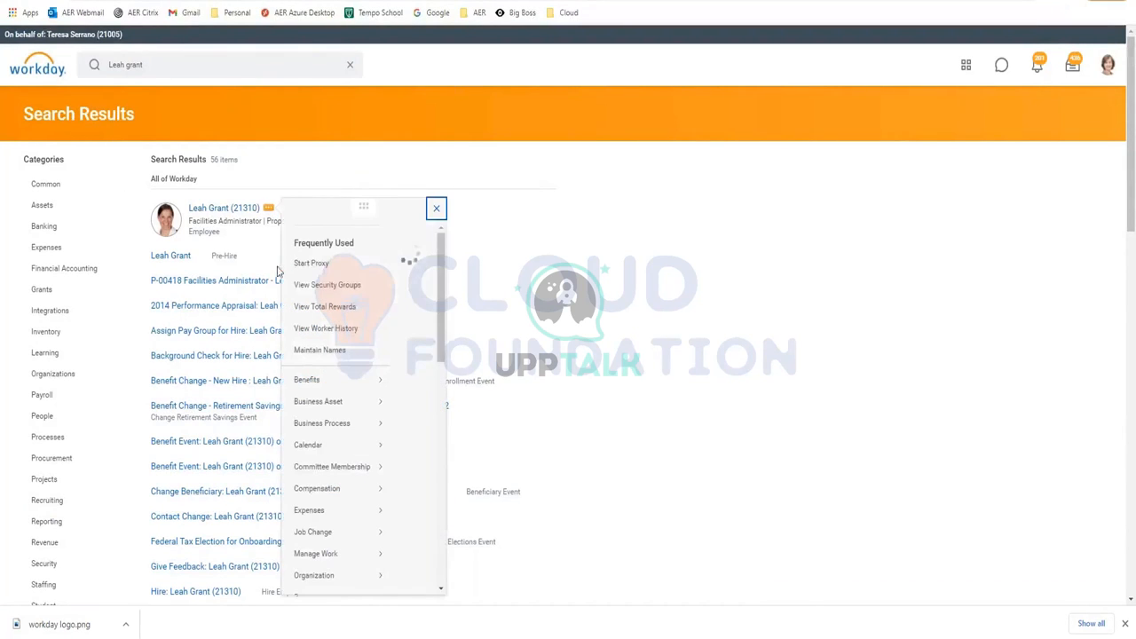
pyautogui.scroll(-2, 345, 457)
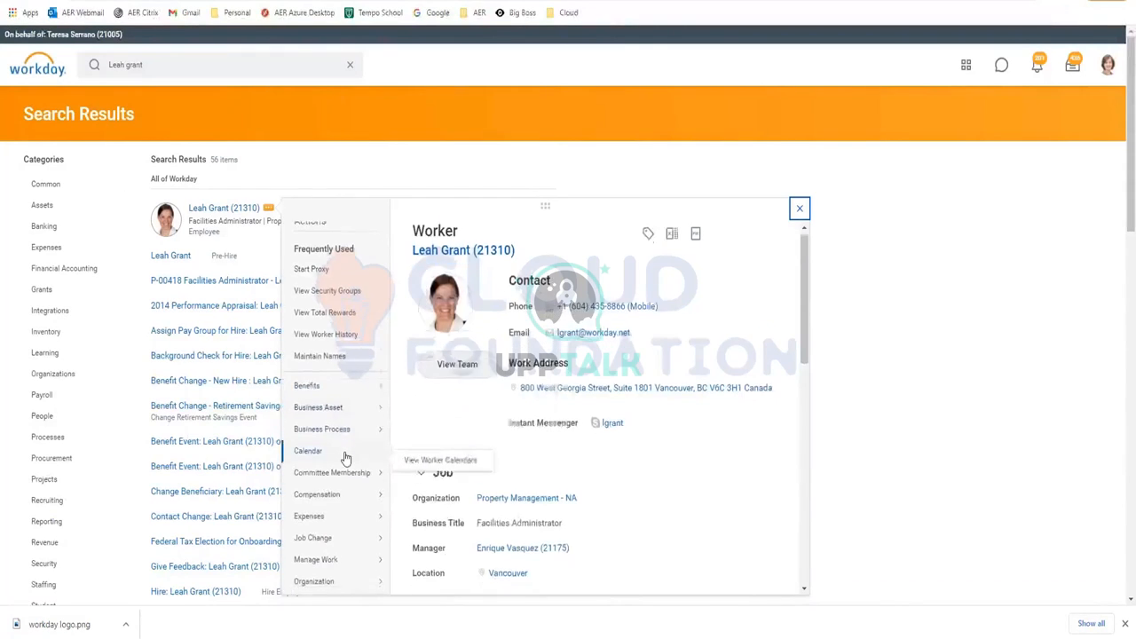
pyautogui.scroll(-3, 345, 463)
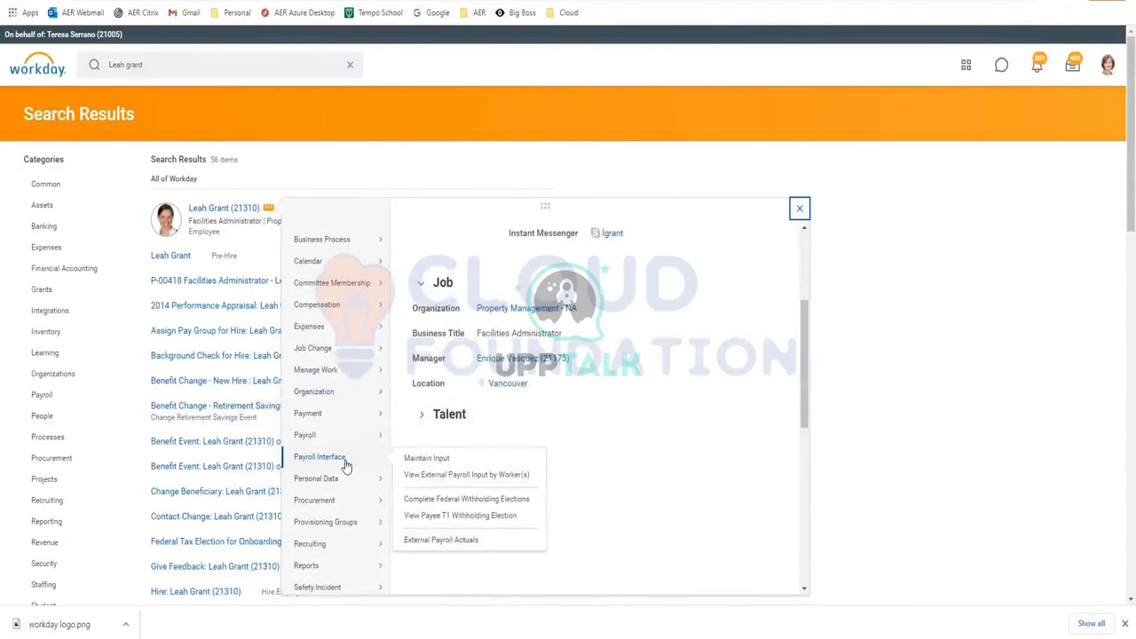
pyautogui.moveTo(338, 525)
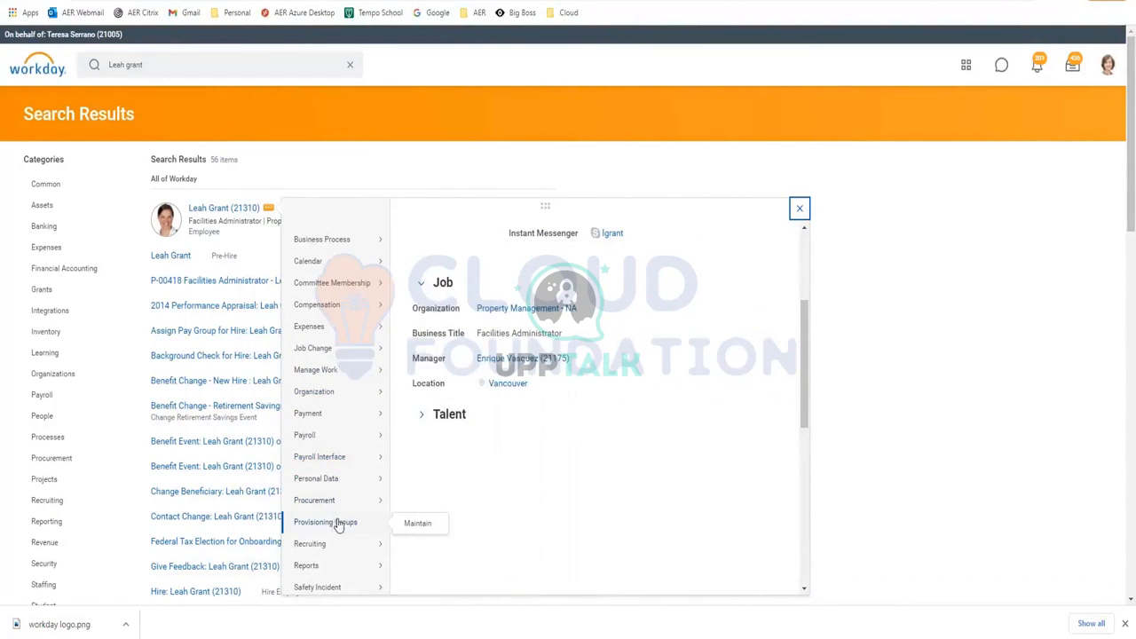
pyautogui.scroll(-3, 350, 500)
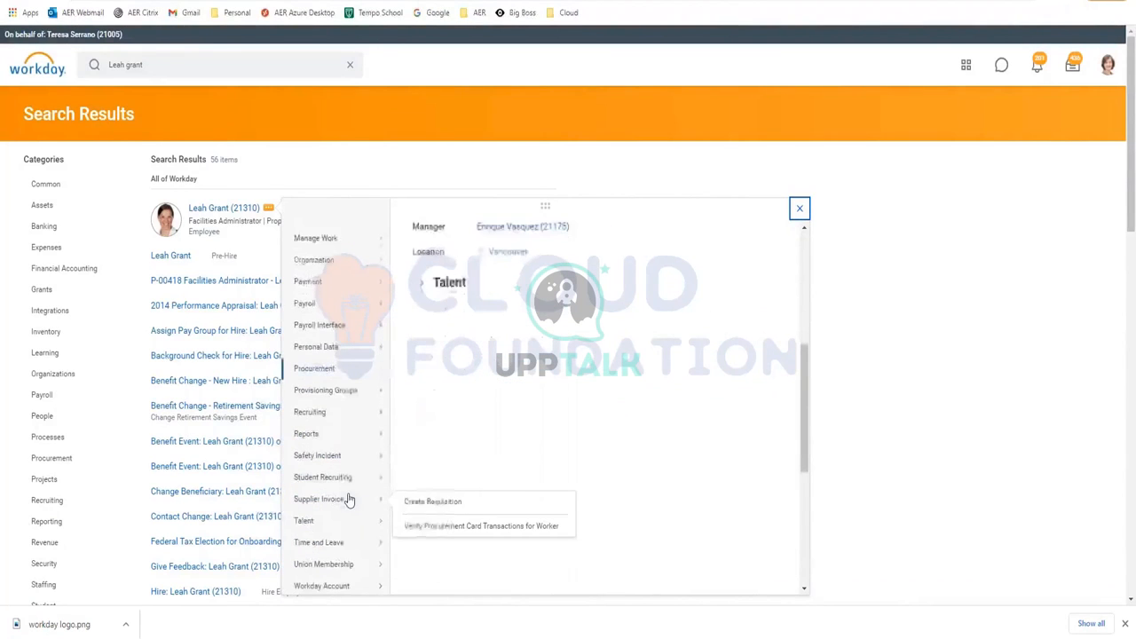
pyautogui.moveTo(327, 549)
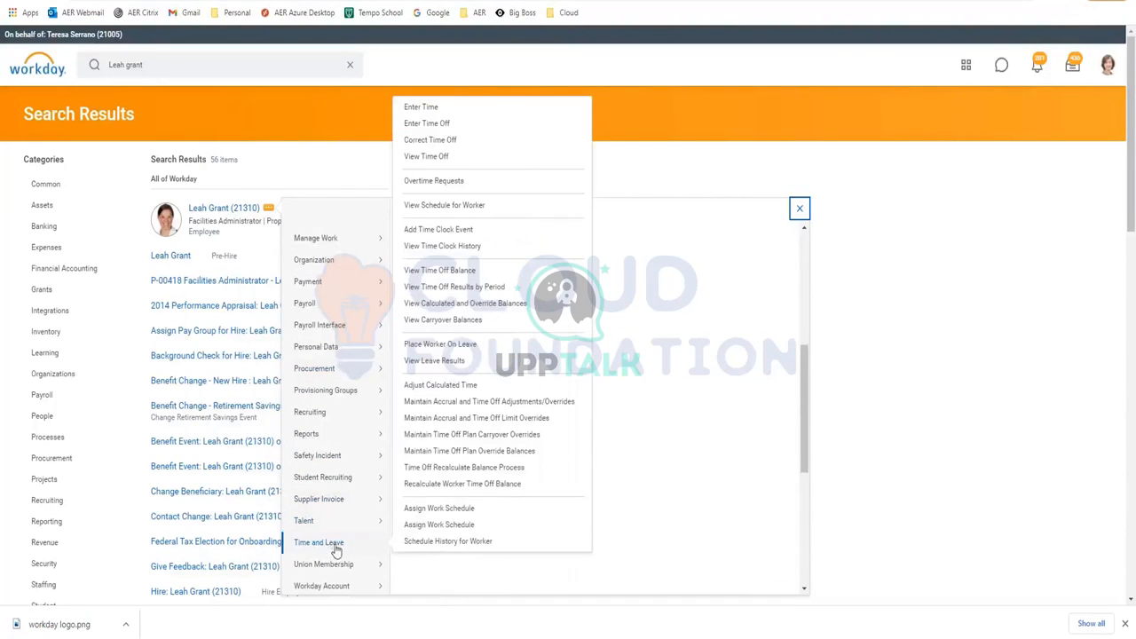
pyautogui.click(454, 348)
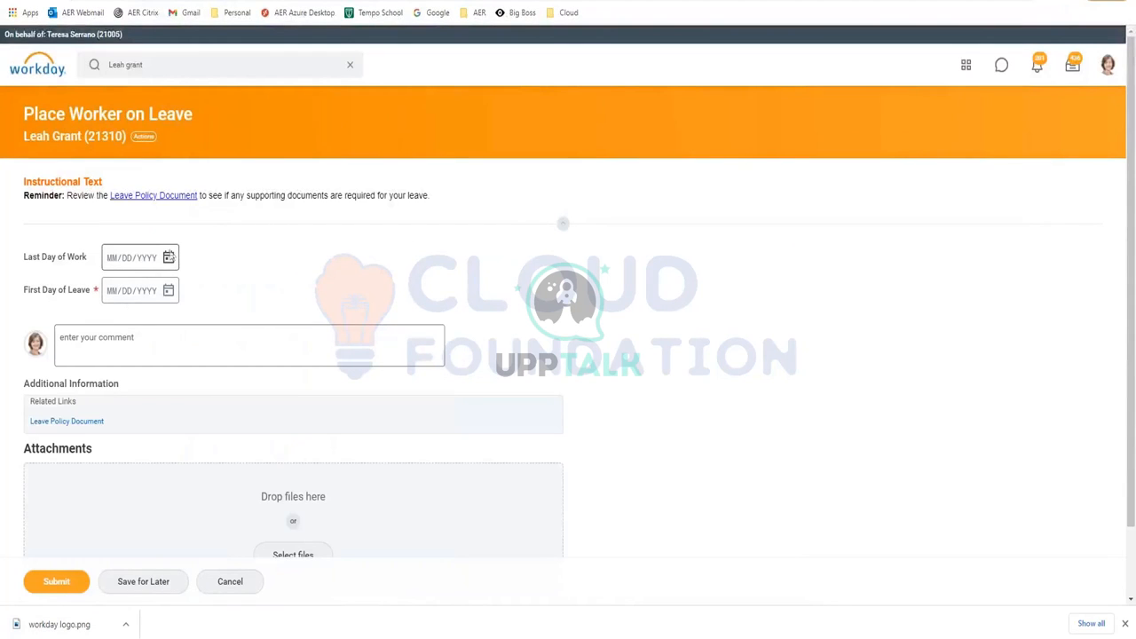
# Pick leave dates from the calendars, with estimated last day of leave 02/01/2021
pyautogui.click(167, 257)
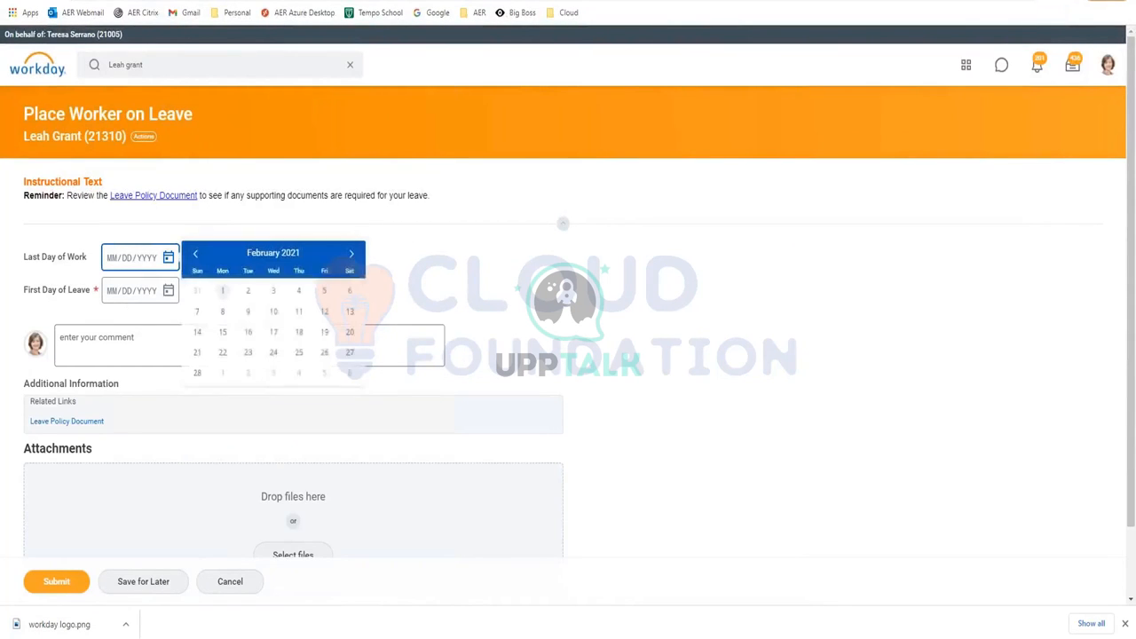
pyautogui.click(195, 256)
pyautogui.click(195, 257)
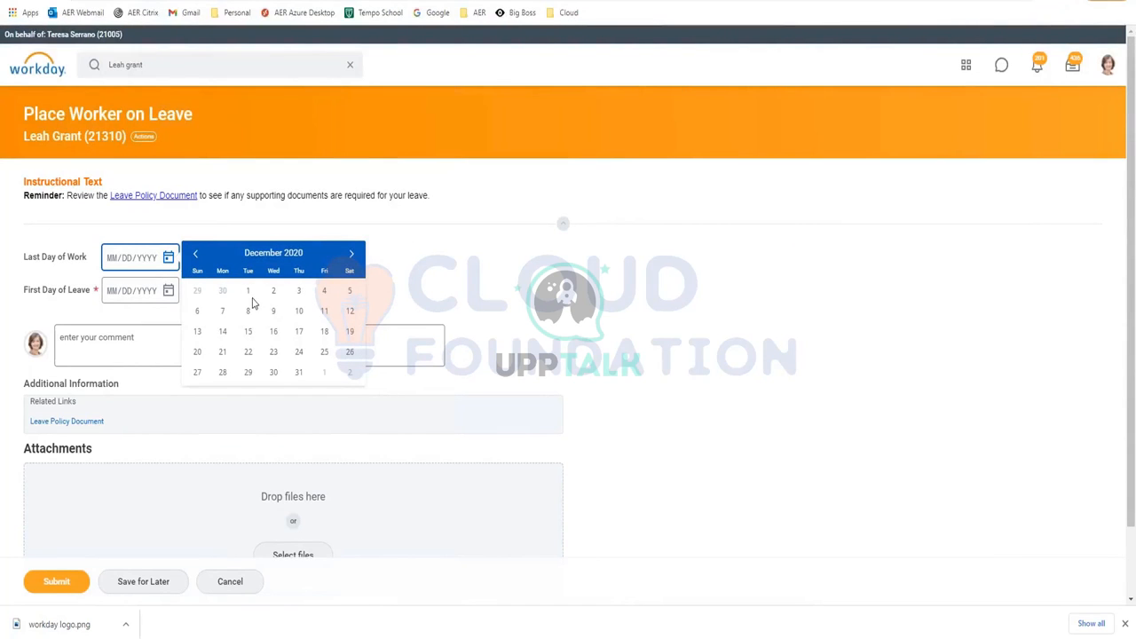
pyautogui.click(249, 293)
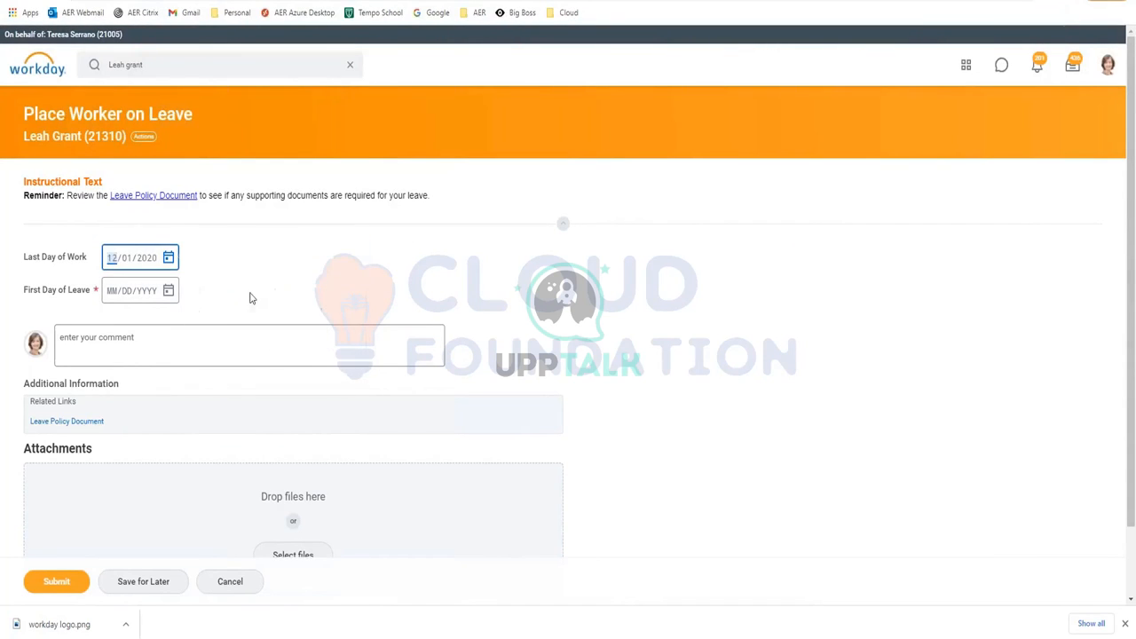
pyautogui.click(174, 295)
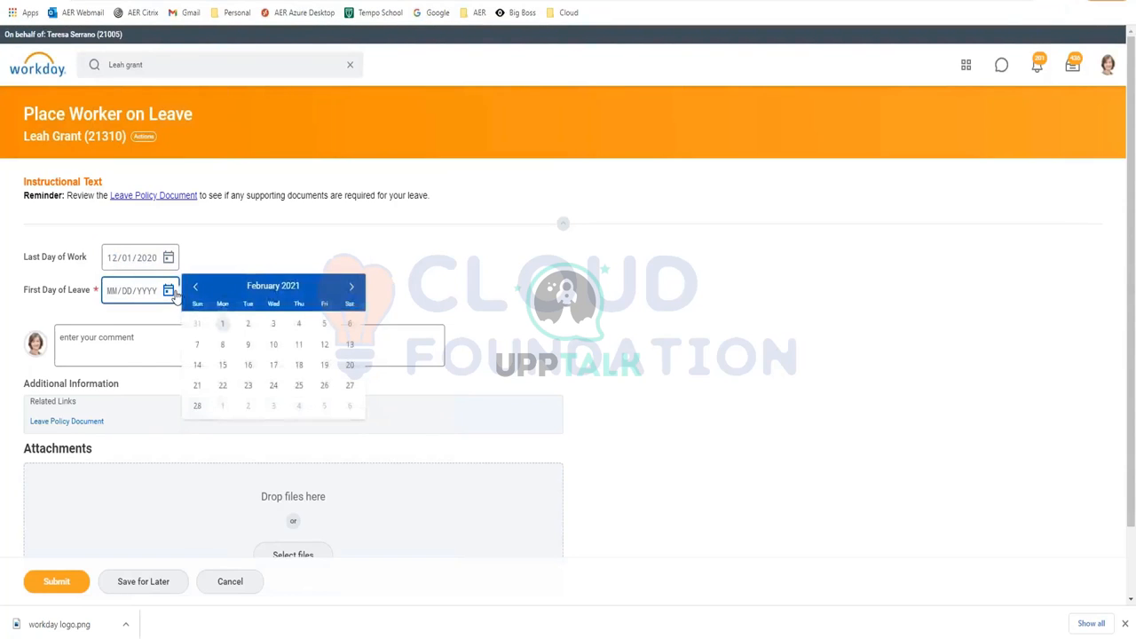
pyautogui.click(249, 325)
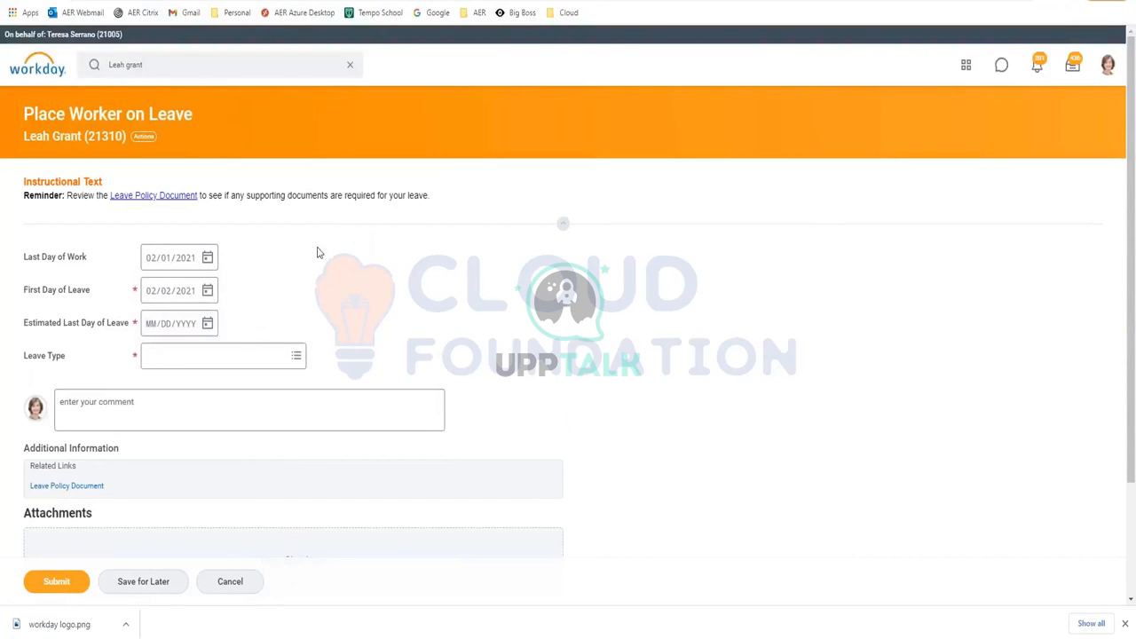
pyautogui.click(210, 325)
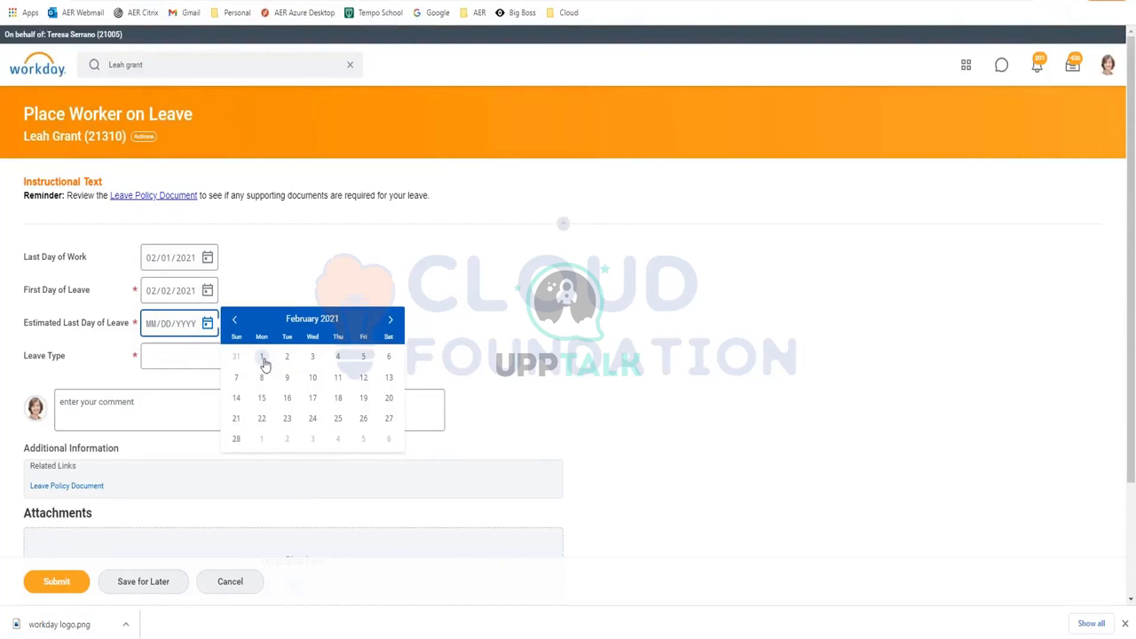
pyautogui.click(262, 359)
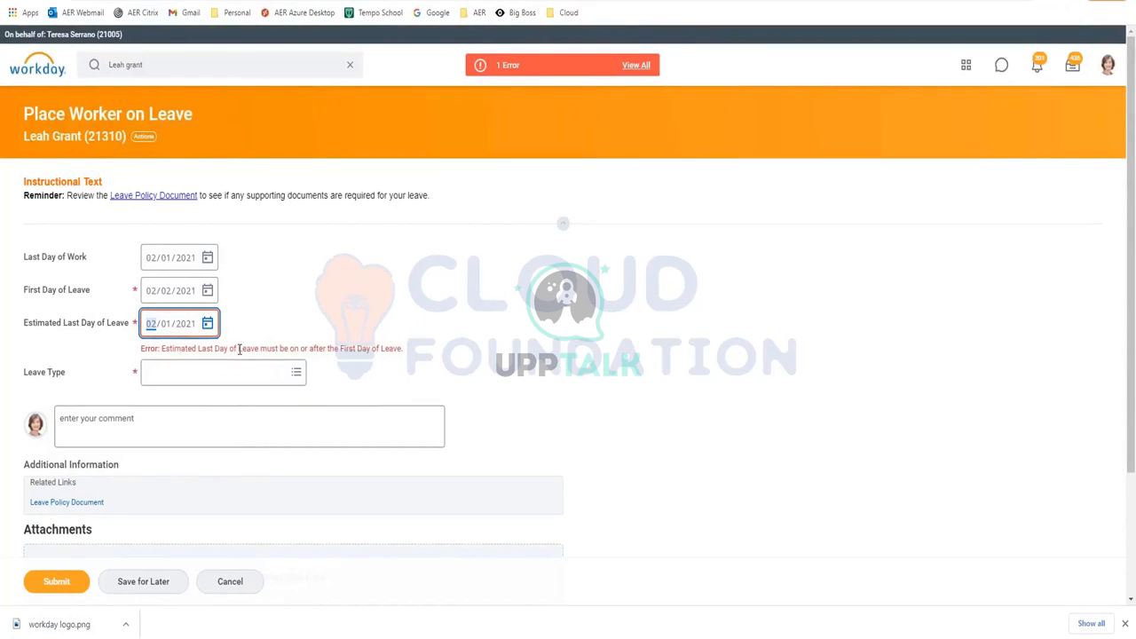
pyautogui.click(210, 328)
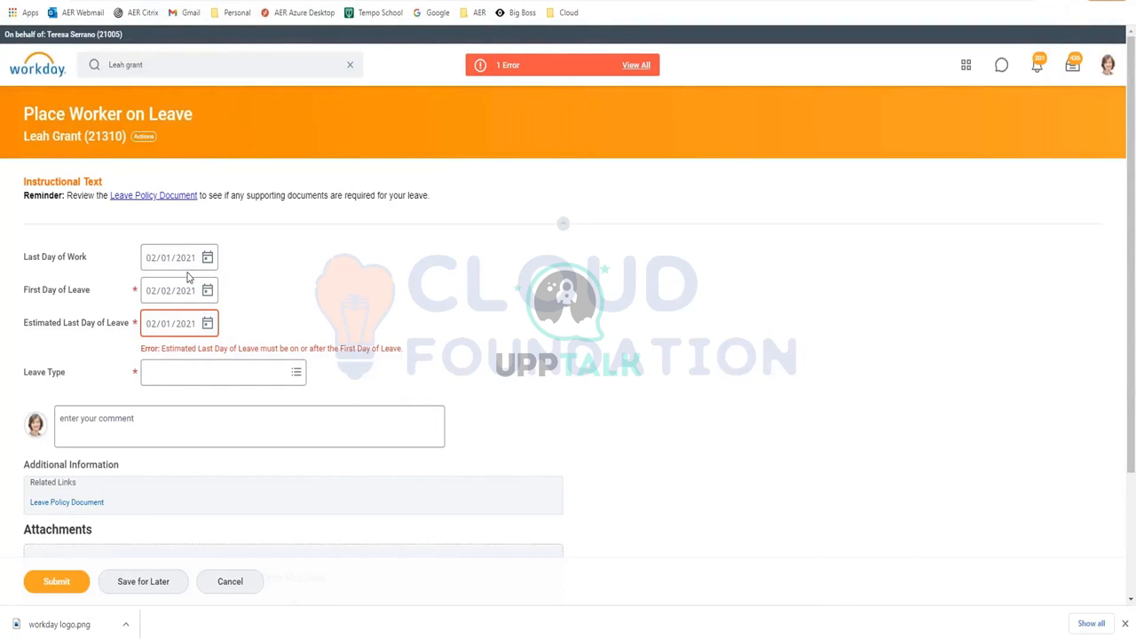
# Correct Last Day of Work to 12/01/2020 and First Day of Leave to 12/02/2020
pyautogui.click(152, 264)
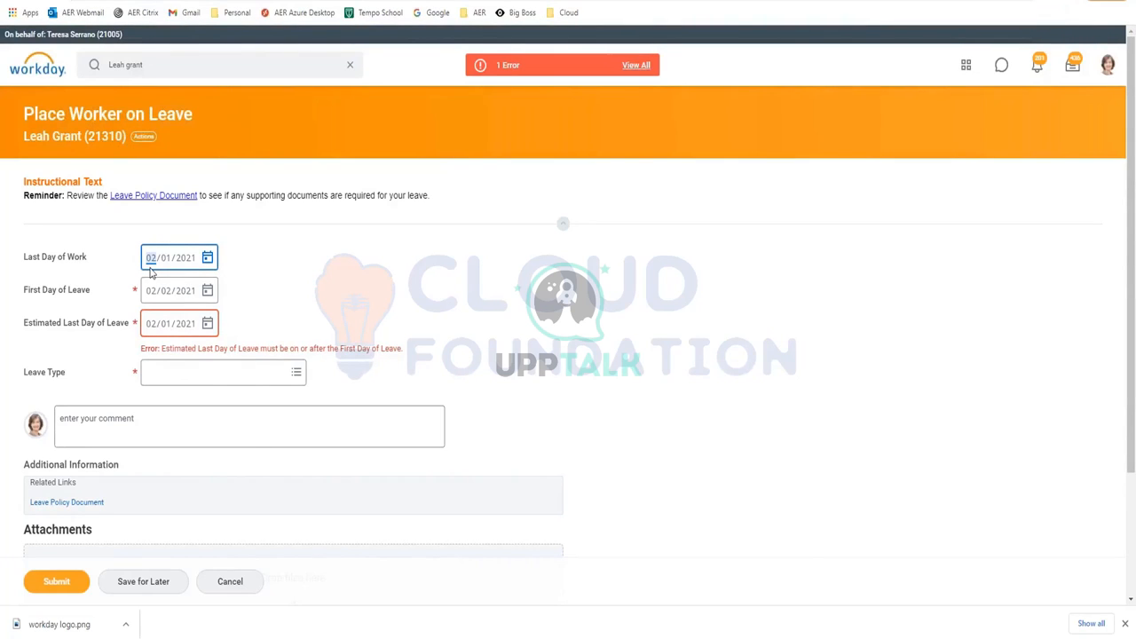
pyautogui.write('12')
pyautogui.click(187, 263)
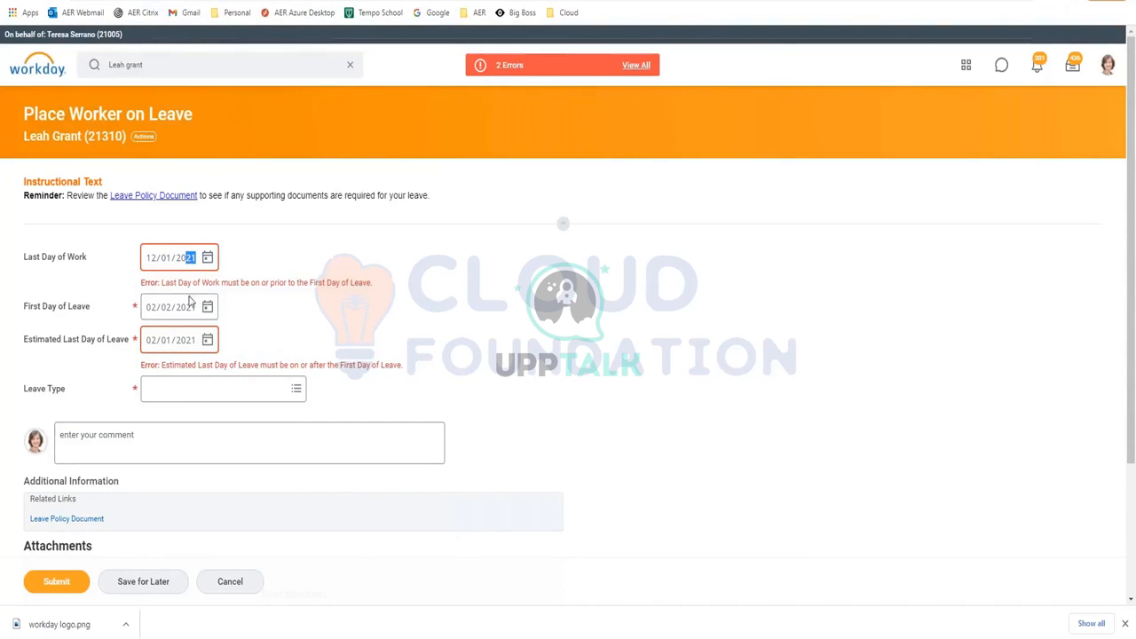
pyautogui.click(184, 260)
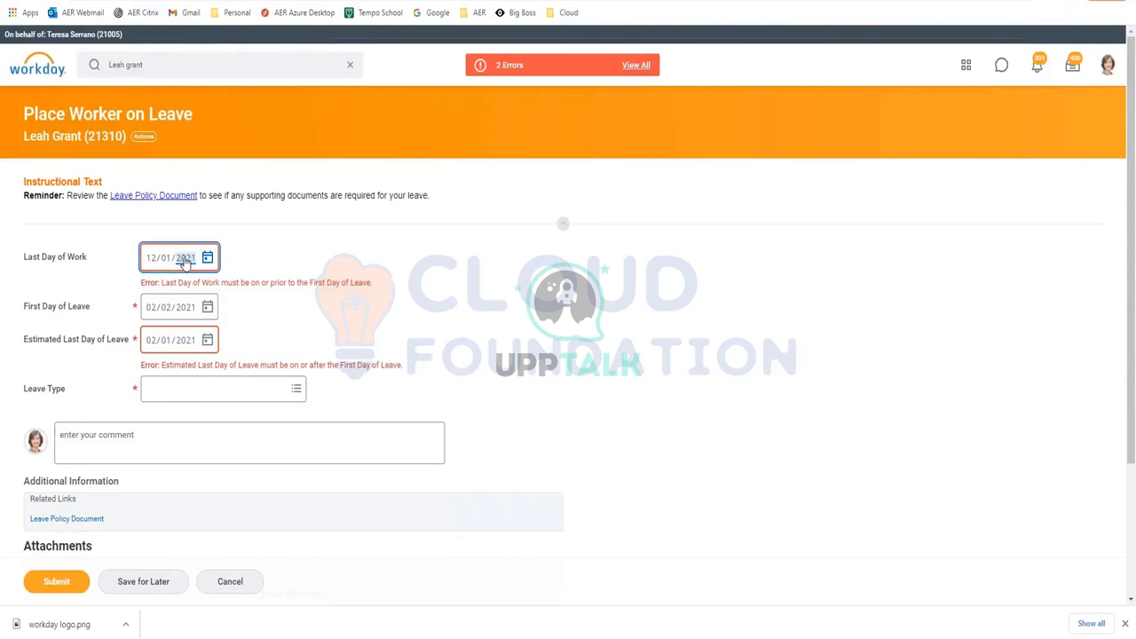
pyautogui.write('2020')
pyautogui.click(153, 307)
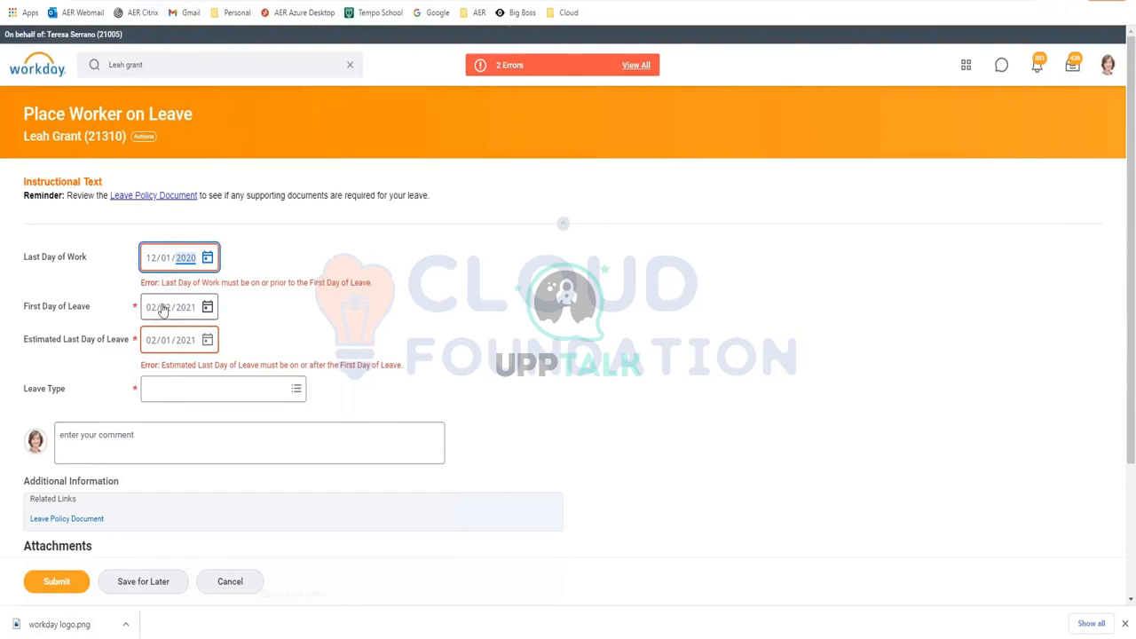
pyautogui.write('12/')
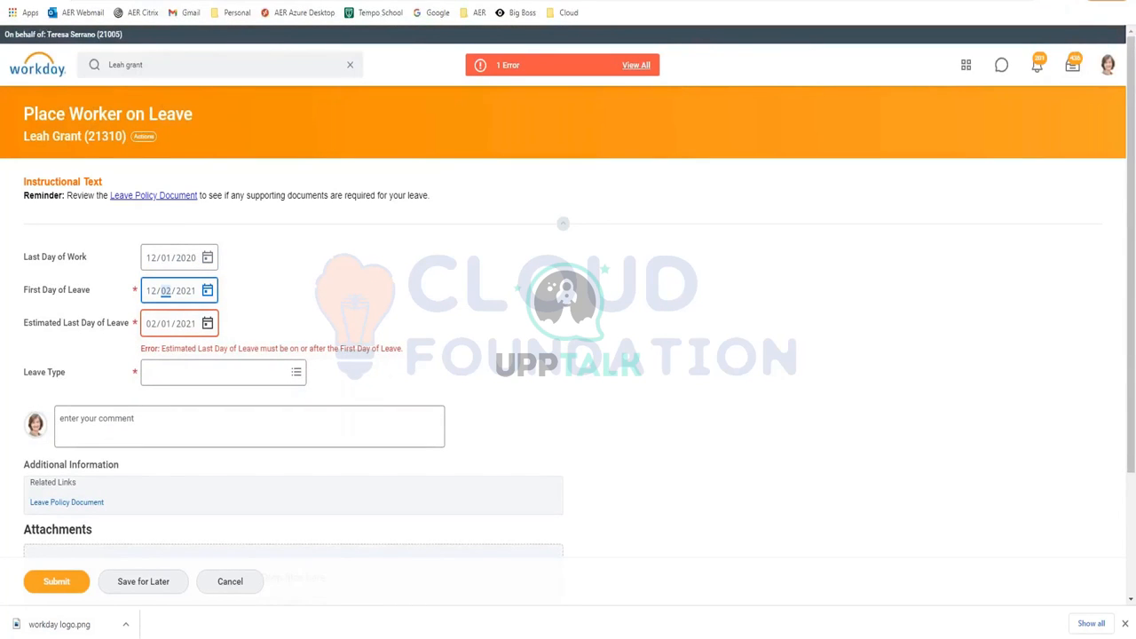
pyautogui.write('02/2020')
pyautogui.click(292, 297)
# Set the leave type to Company > Bereavement Leave and submit the leave request
pyautogui.click(199, 364)
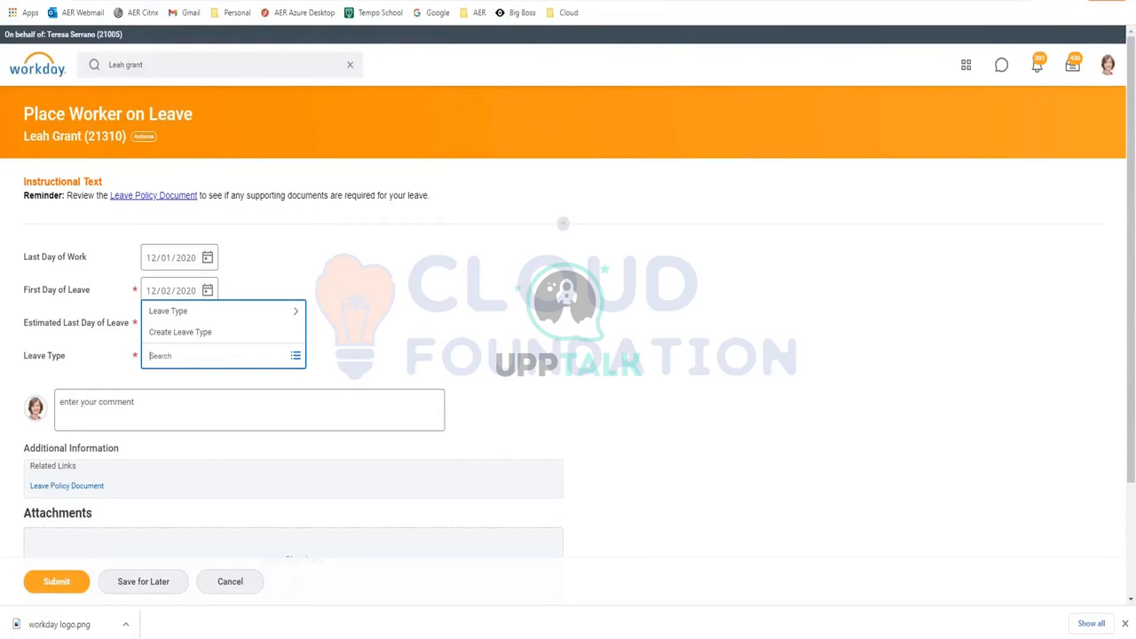
pyautogui.click(186, 312)
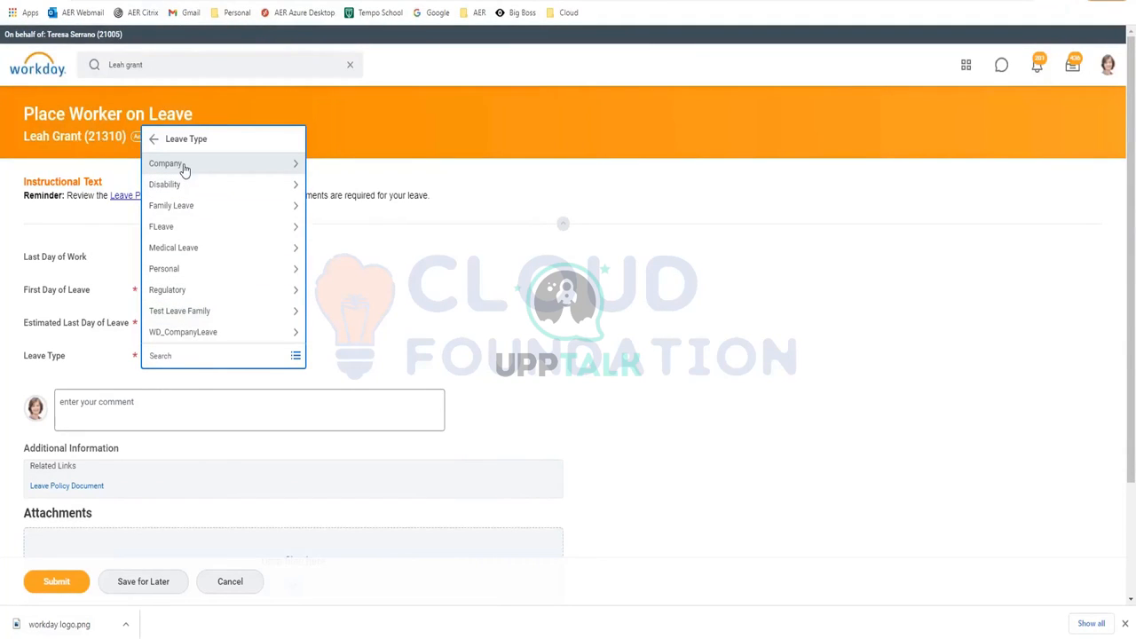
pyautogui.click(184, 168)
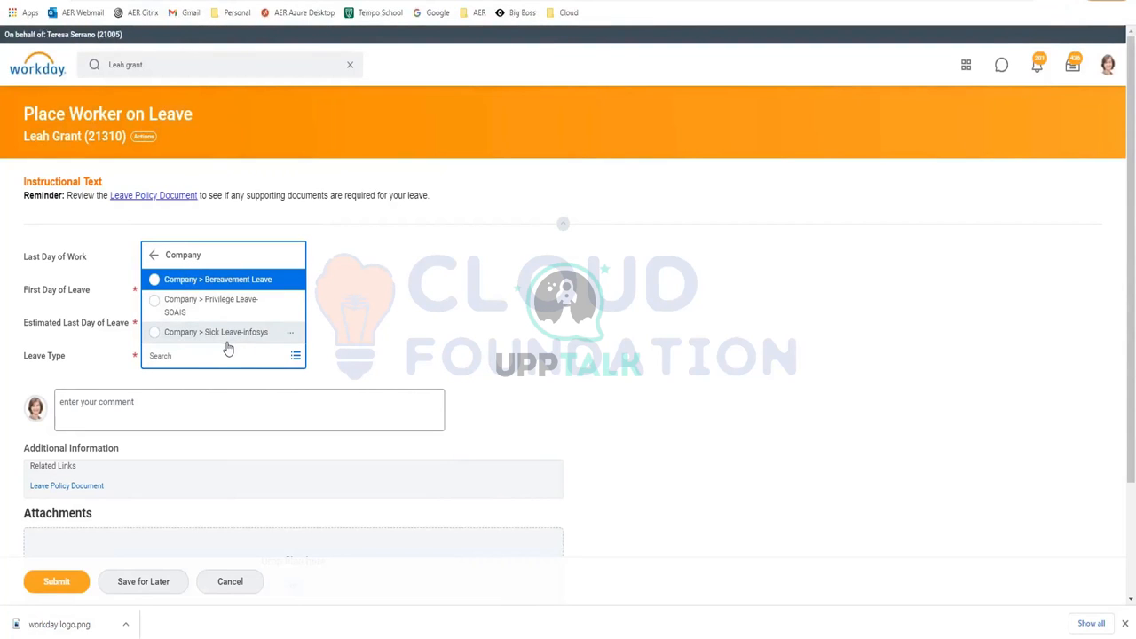
pyautogui.click(228, 281)
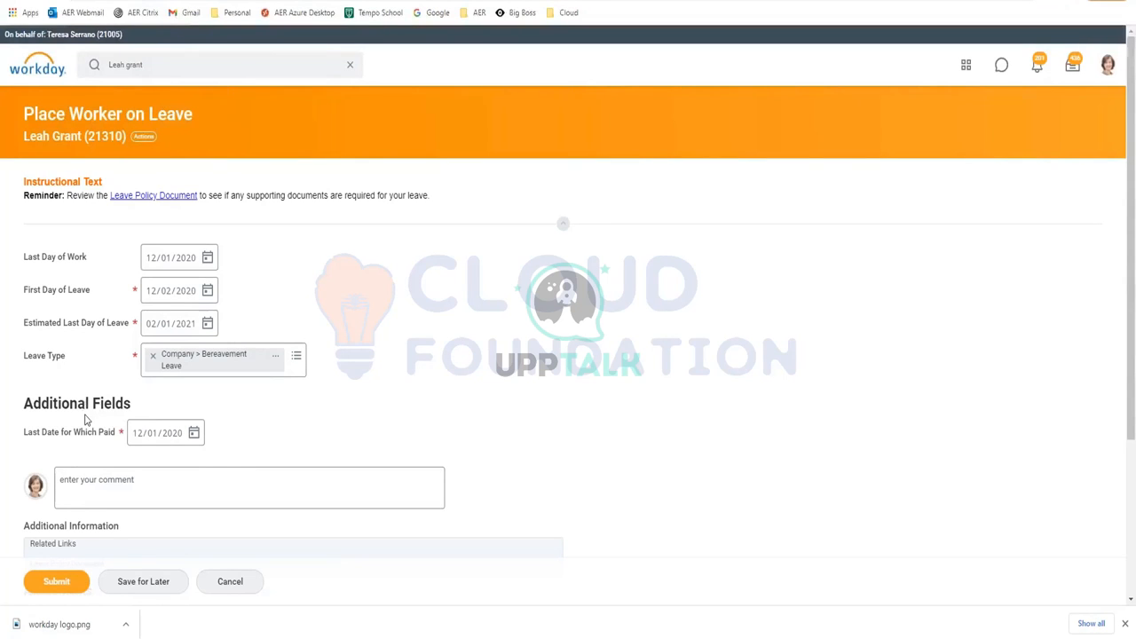
pyautogui.click(56, 582)
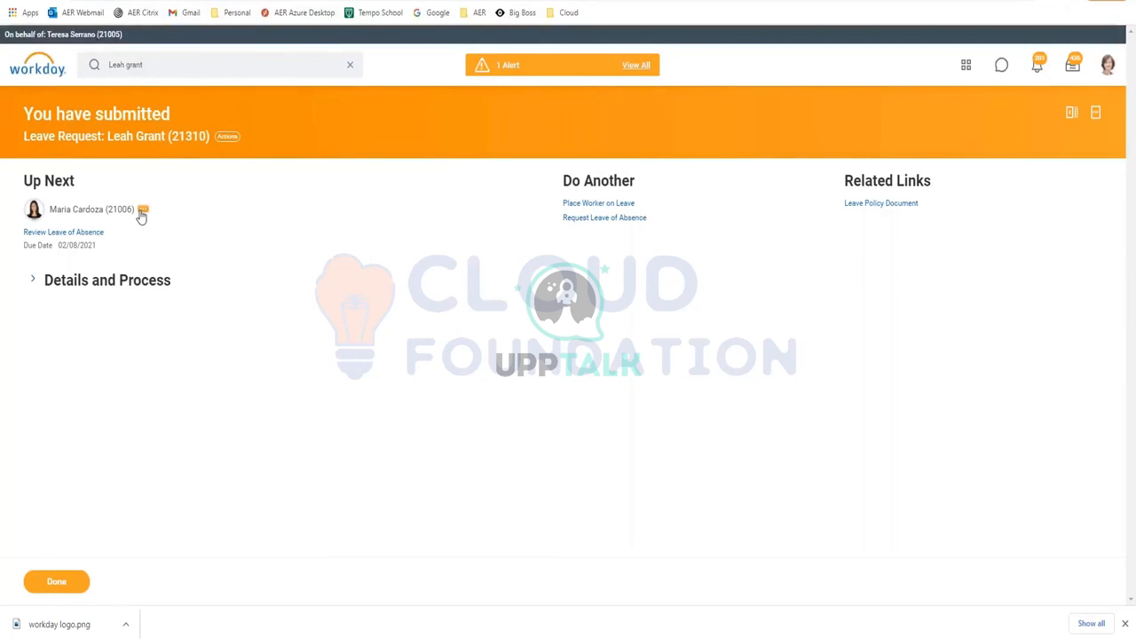
pyautogui.click(142, 211)
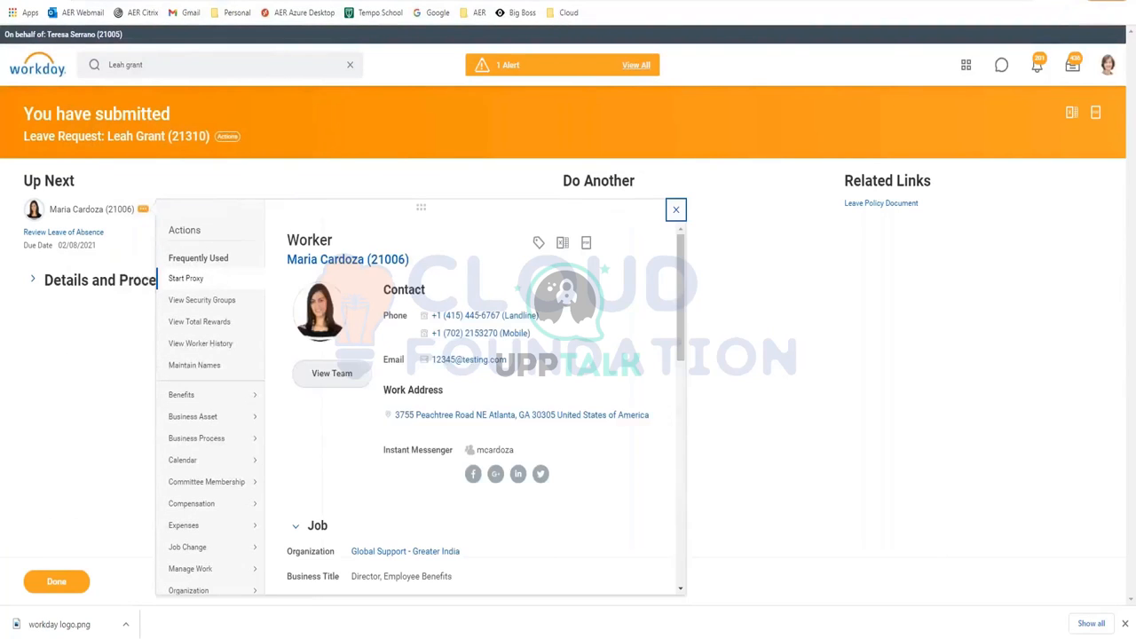
# Start proxy as the Up Next approver and open the approver's inbox
pyautogui.click(198, 278)
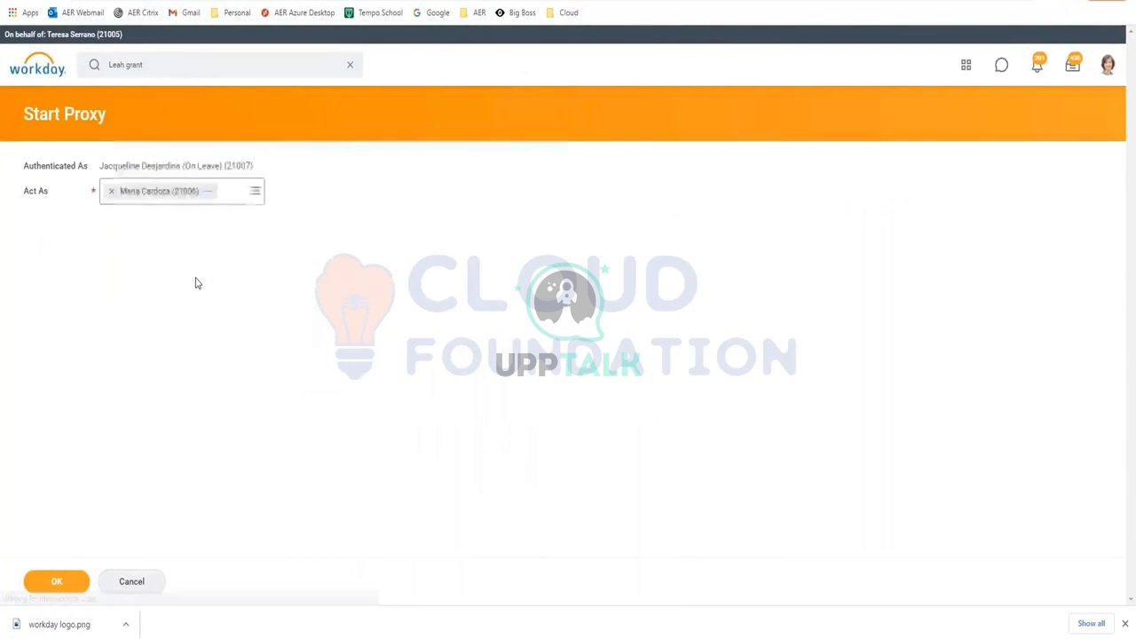
pyautogui.click(67, 591)
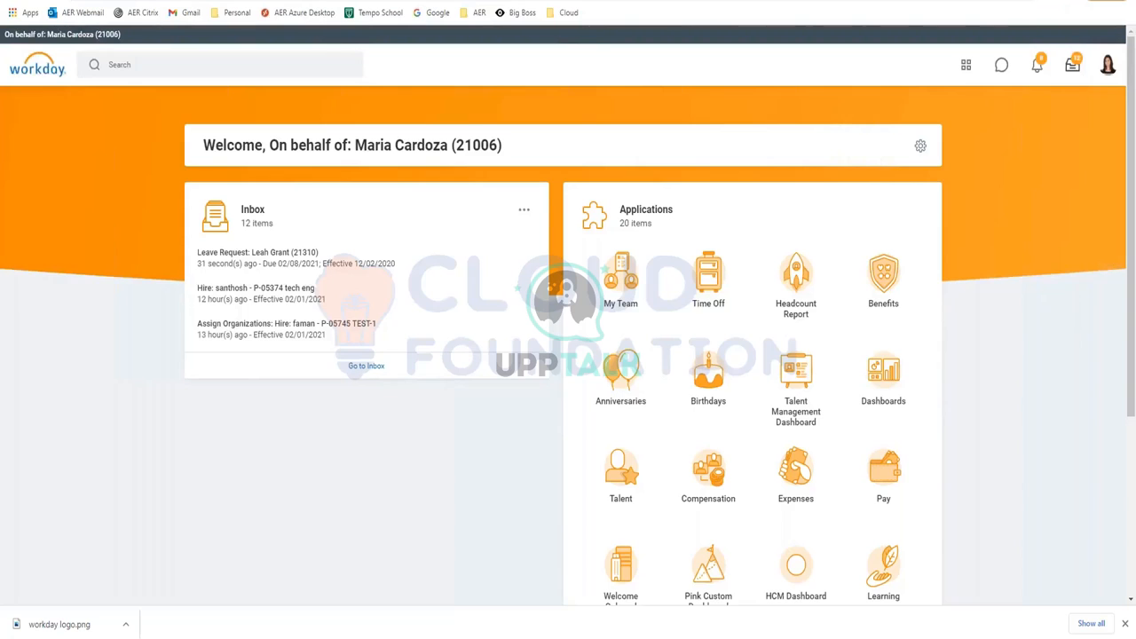
pyautogui.click(1074, 65)
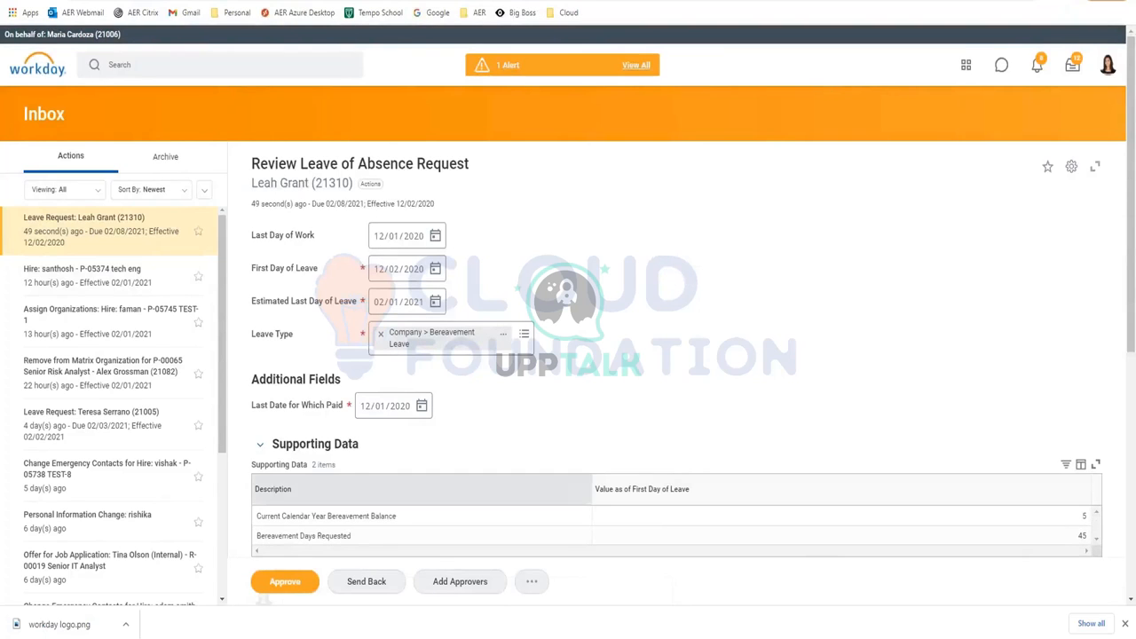
# Approve the Bereavement Leave request, then start a new search
pyautogui.click(300, 596)
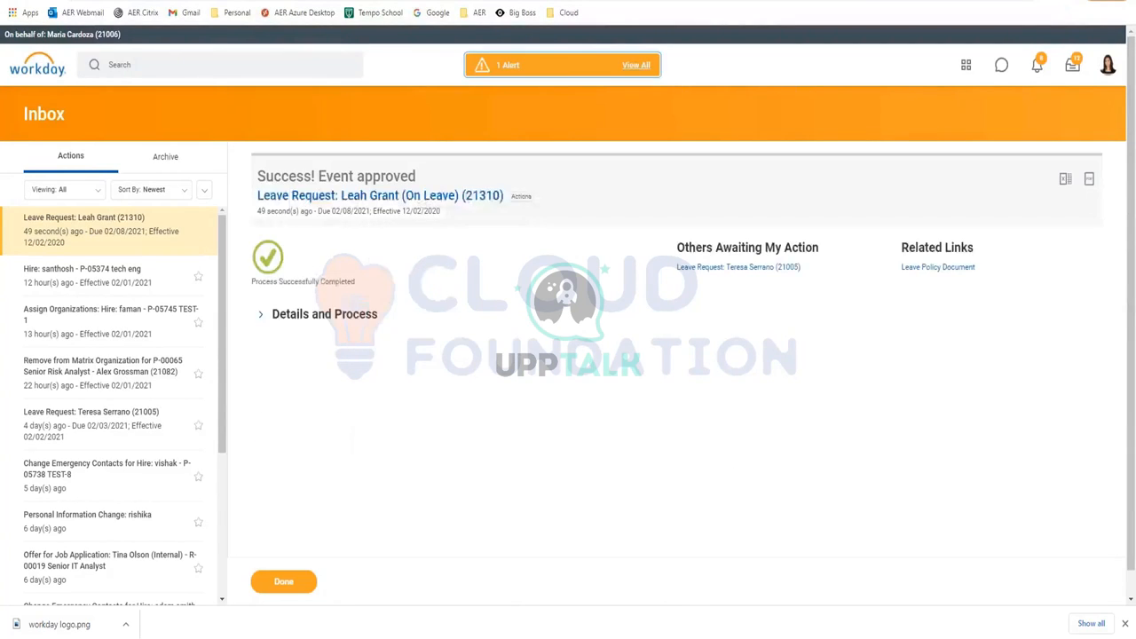
pyautogui.click(169, 69)
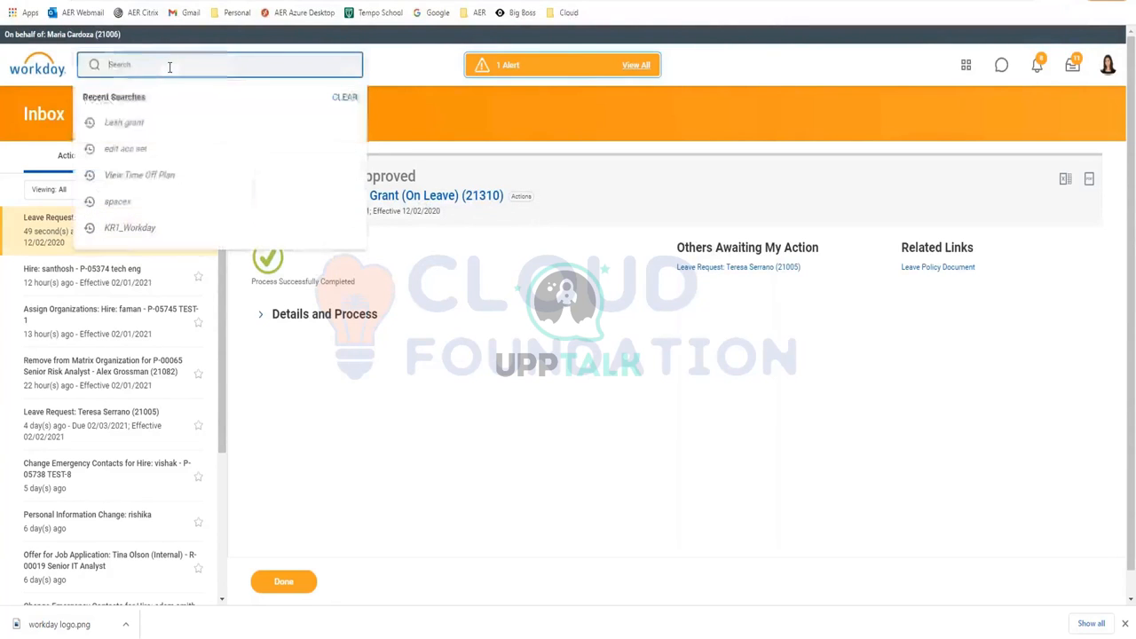
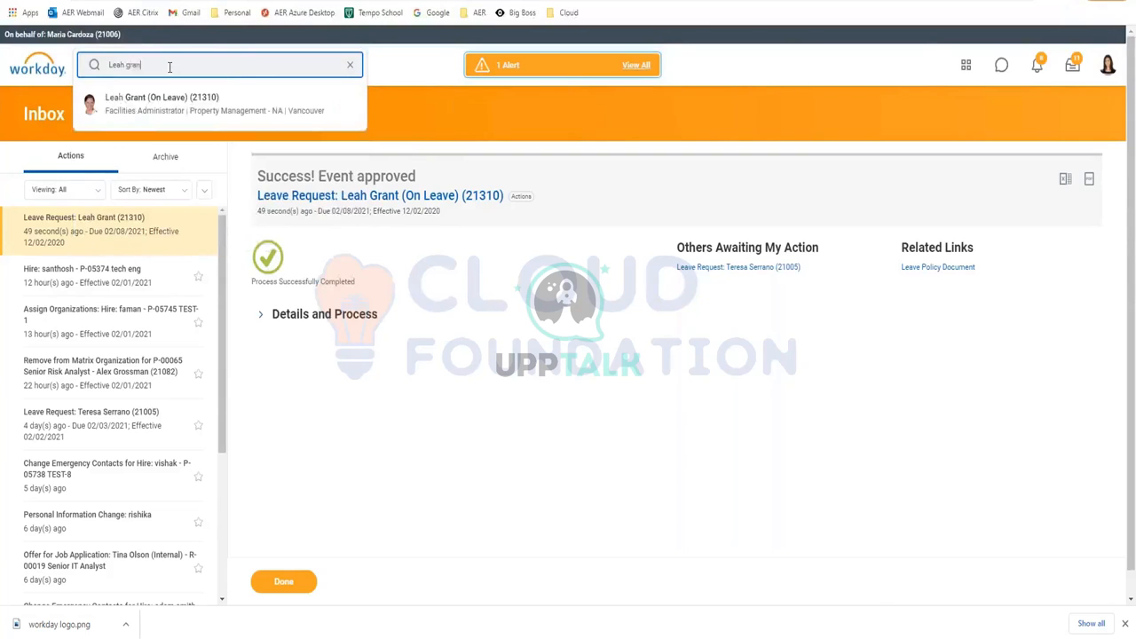
# Search for the worker by name and open her On Leave profile from the suggestions
pyautogui.press('Return')
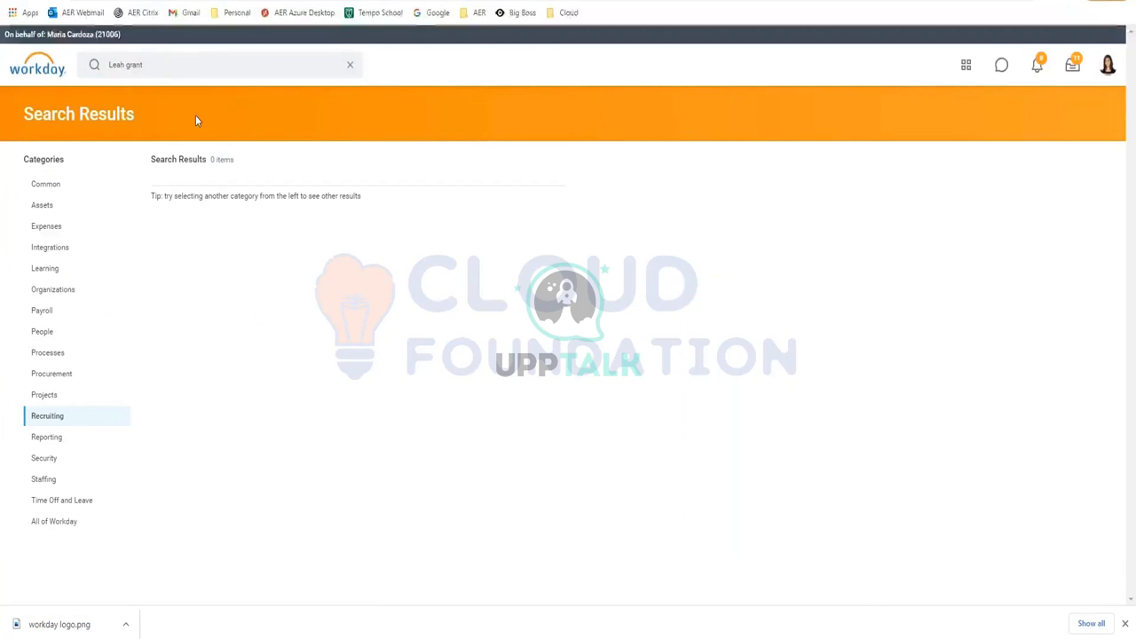
pyautogui.click(167, 65)
pyautogui.press('BackSpace')
pyautogui.press('BackSpace')
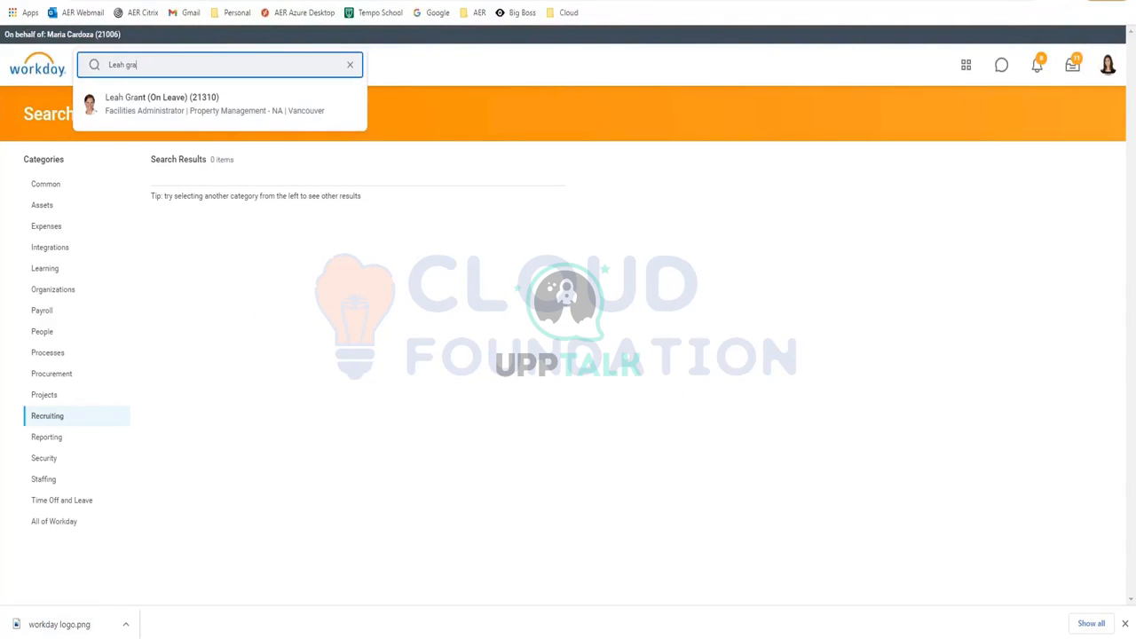
pyautogui.click(151, 113)
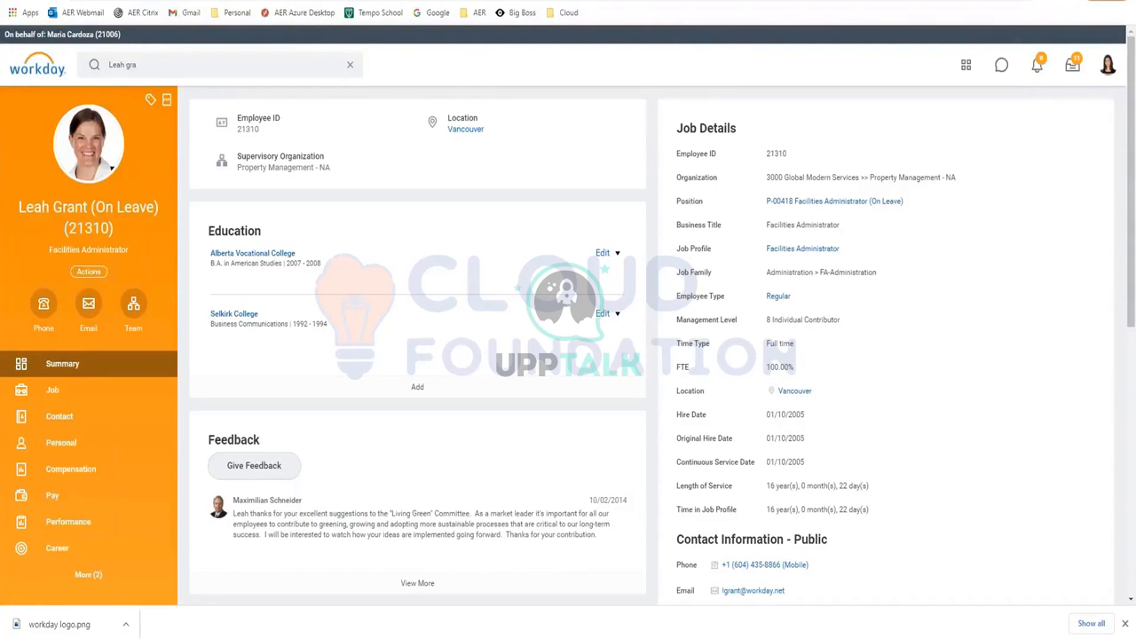
pyautogui.click(95, 272)
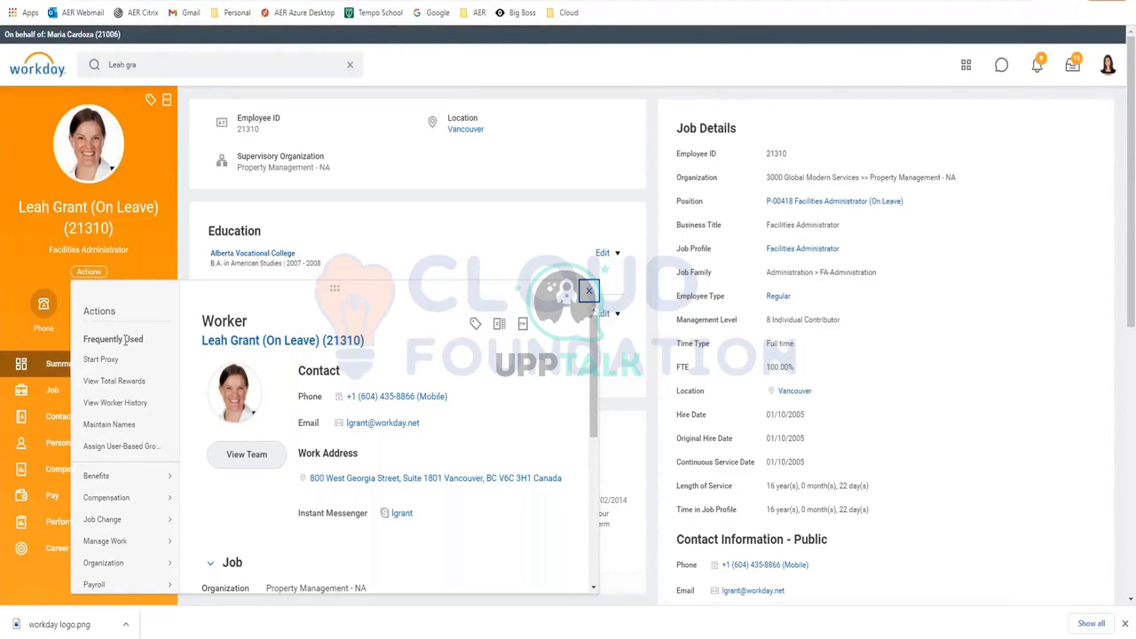
# From the worker's Actions menu, choose Time and Leave > Return Worker From Leave
pyautogui.scroll(-3, 120, 375)
pyautogui.moveTo(123, 375)
pyautogui.scroll(-5, 123, 376)
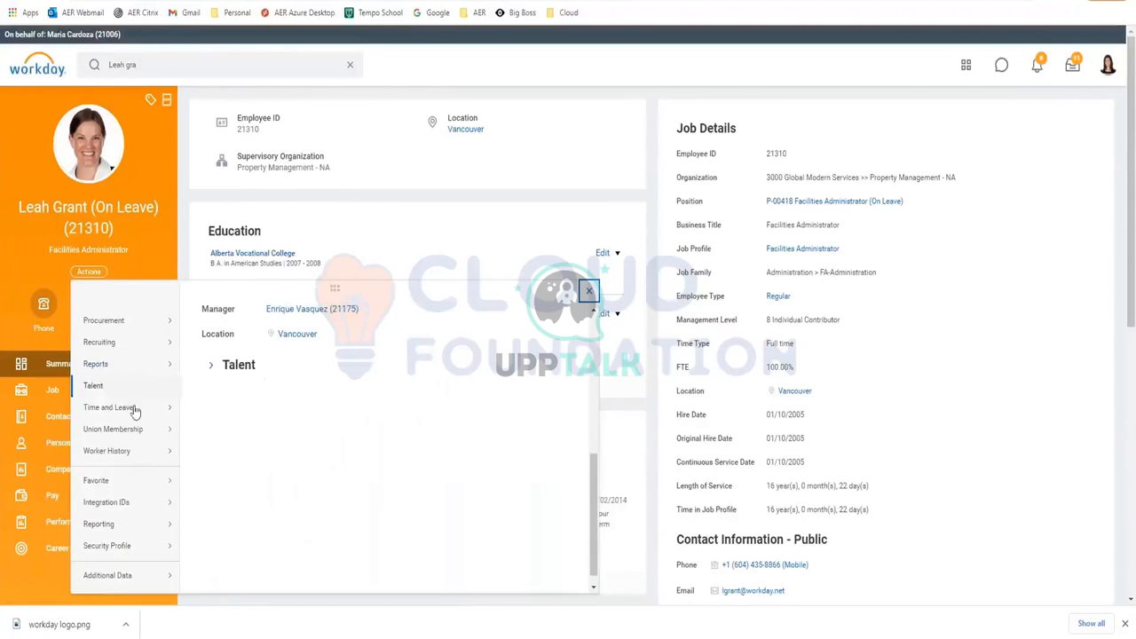
pyautogui.moveTo(138, 416)
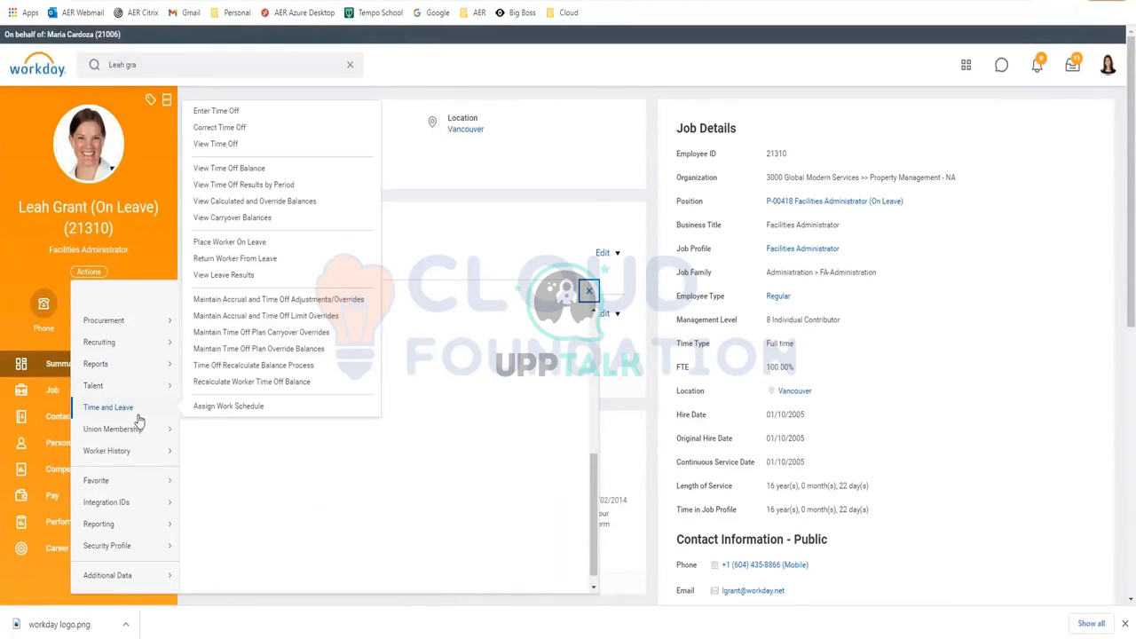
pyautogui.click(220, 262)
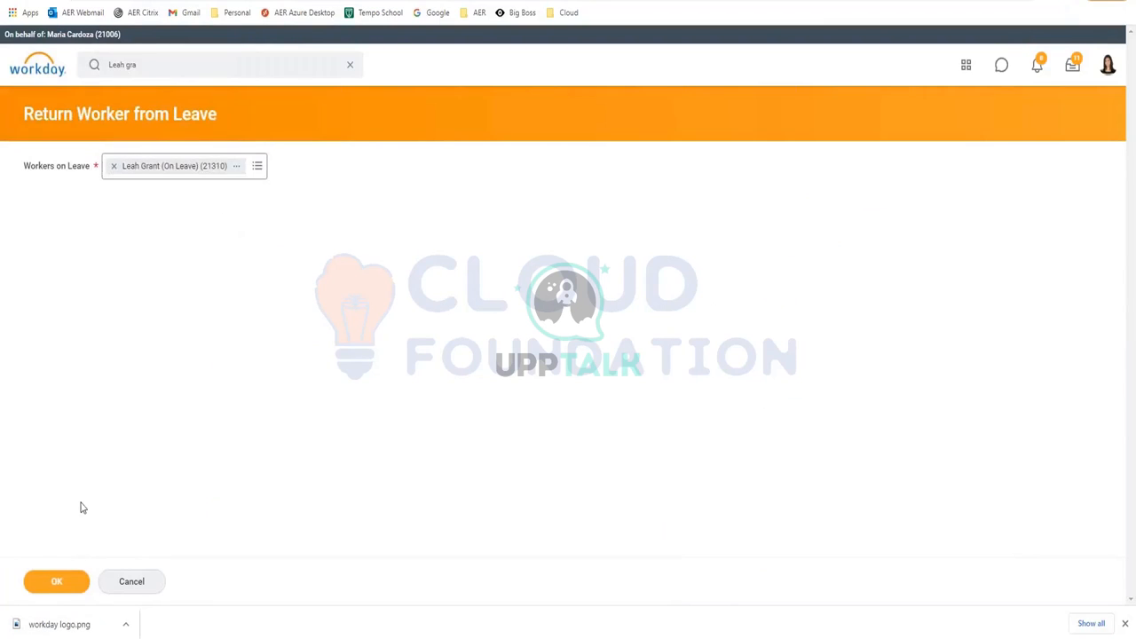
# Submit the return with first day back 02/02/2021 and actual last day of leave 02/01/2021
pyautogui.click(57, 585)
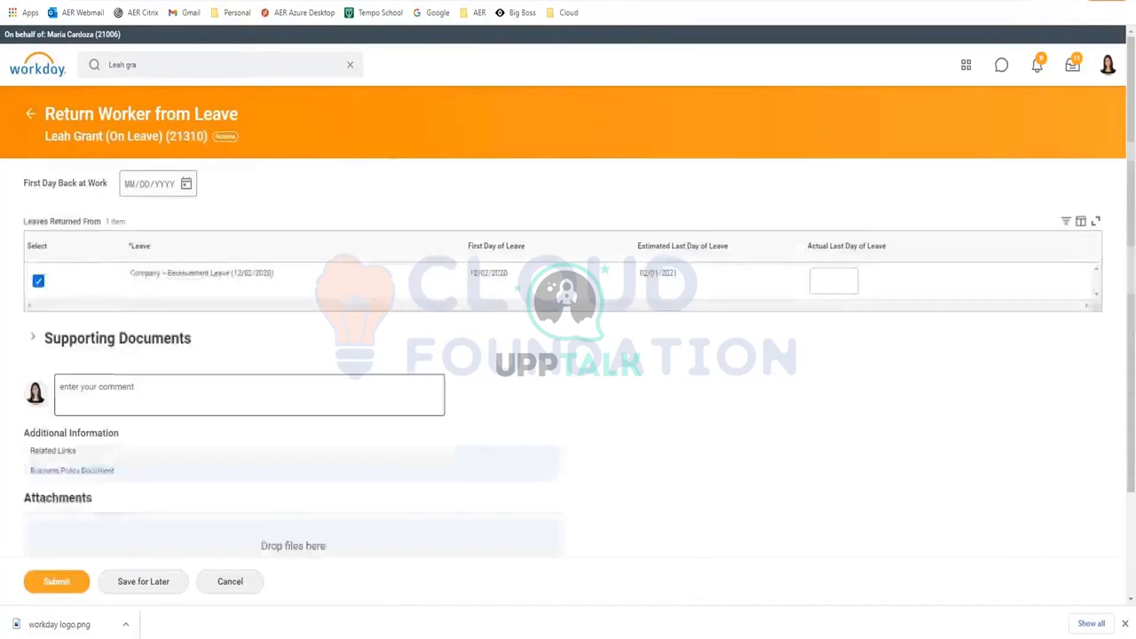
pyautogui.click(185, 184)
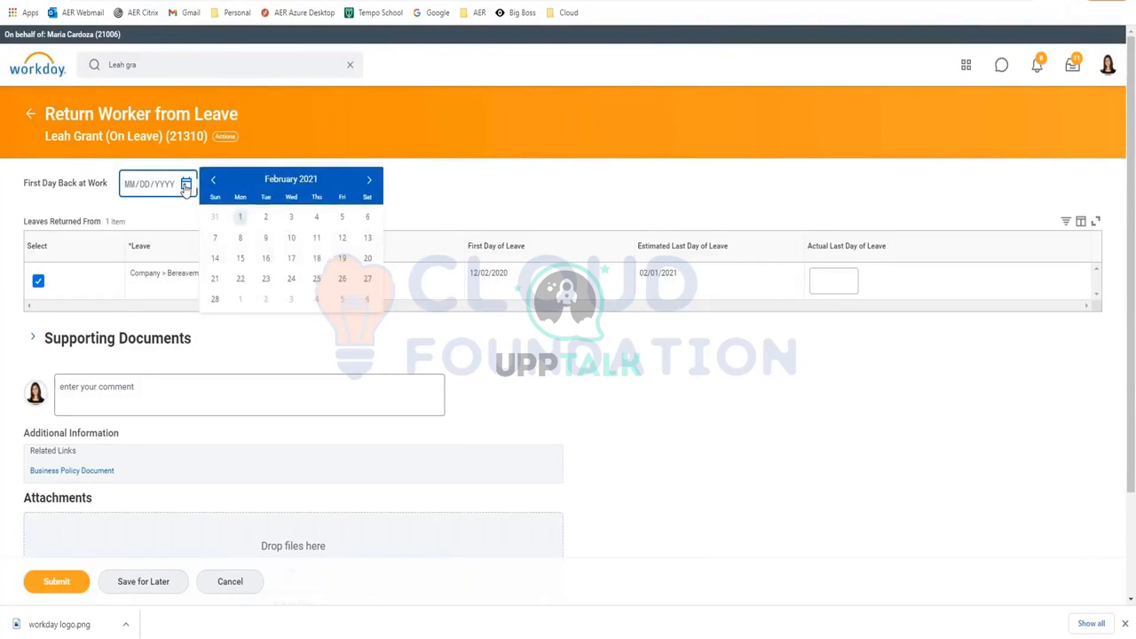
pyautogui.click(268, 218)
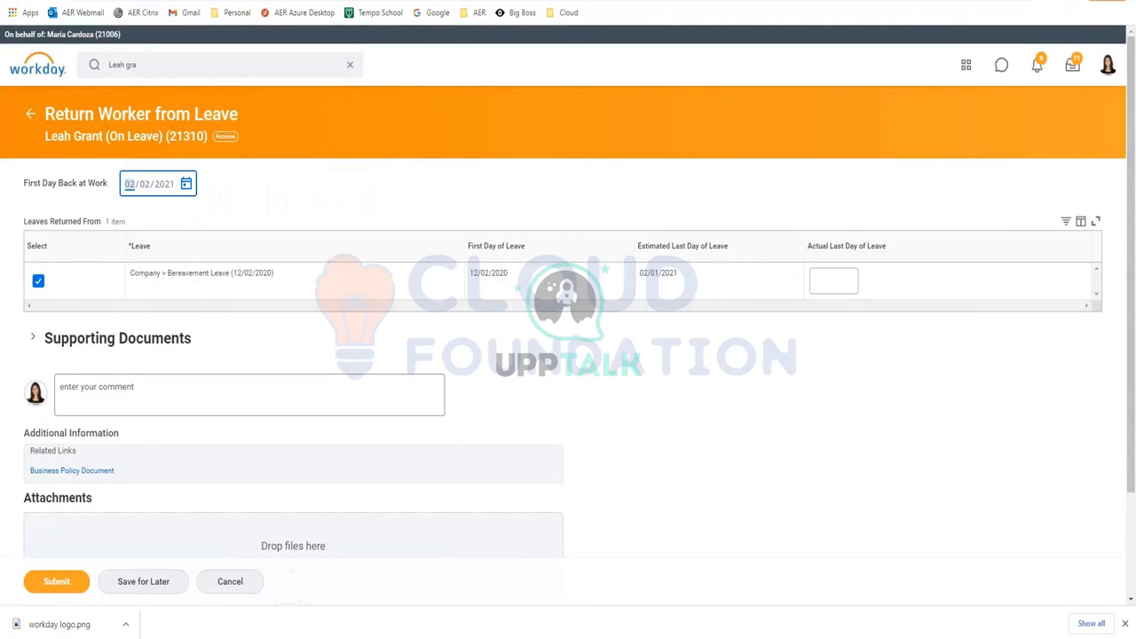
pyautogui.click(834, 284)
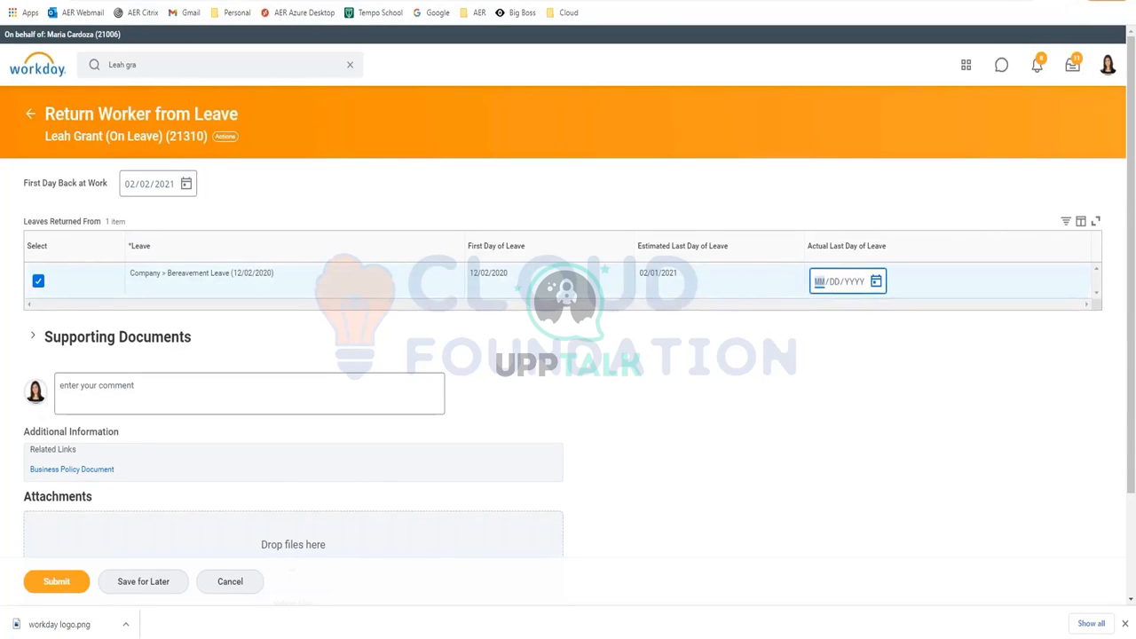
pyautogui.click(876, 281)
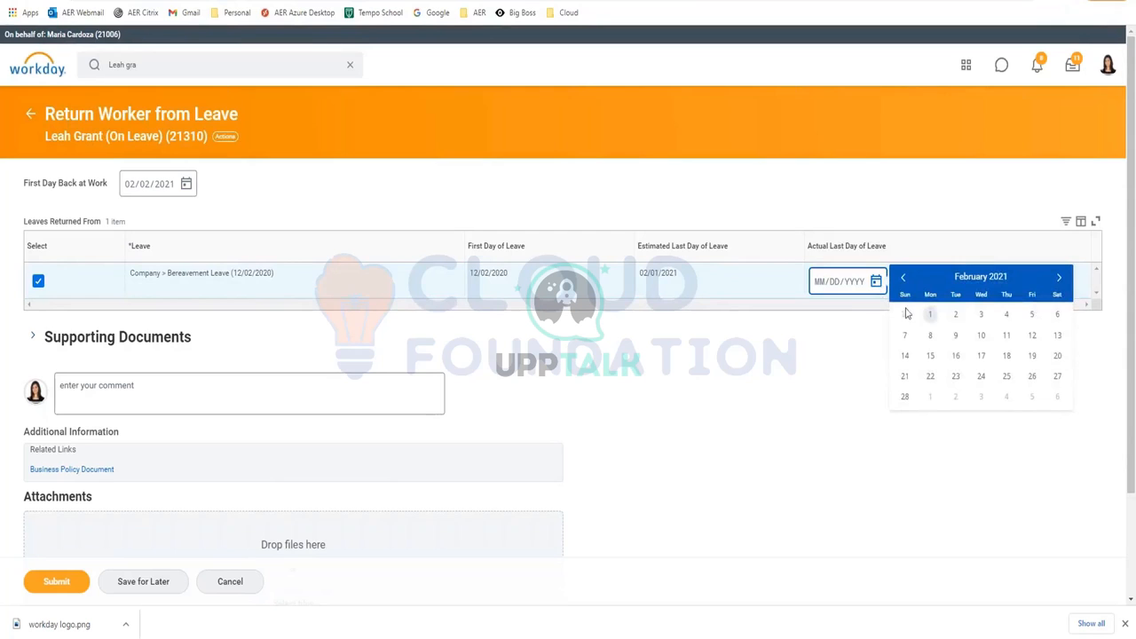
pyautogui.click(932, 317)
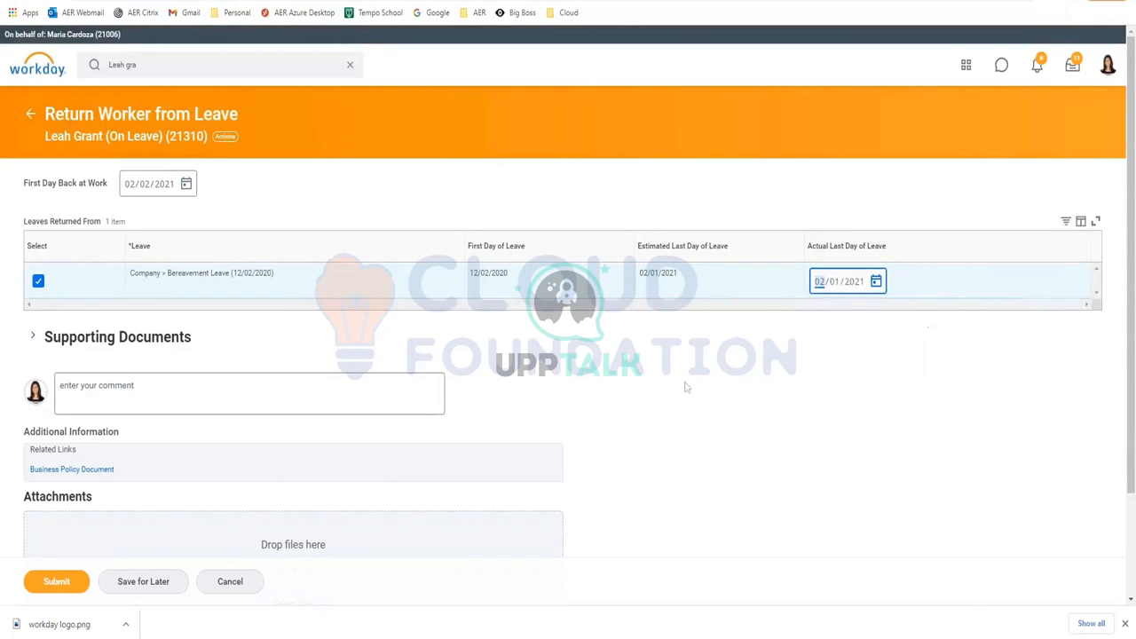
pyautogui.click(44, 584)
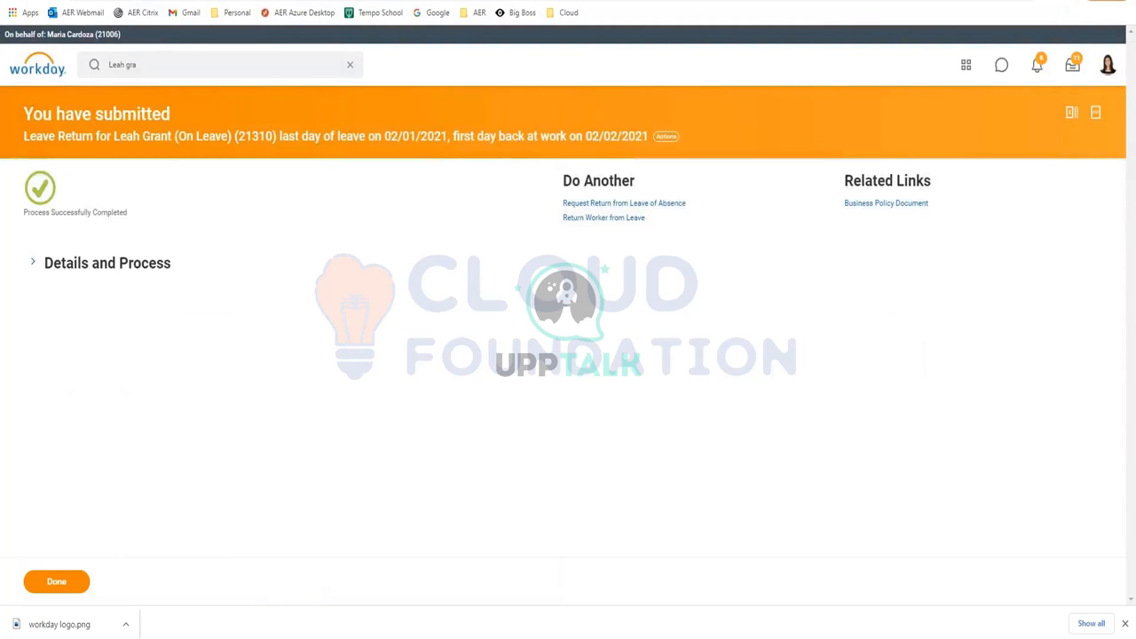
# Expand the submitted return's details and show its Process history
pyautogui.click(33, 262)
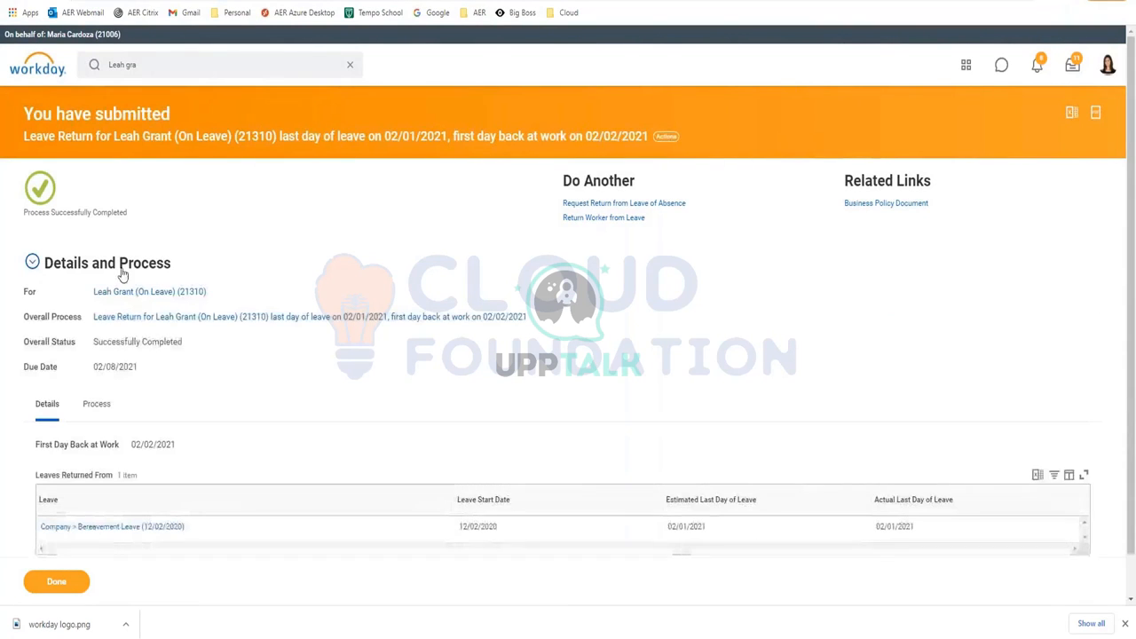
pyautogui.click(96, 404)
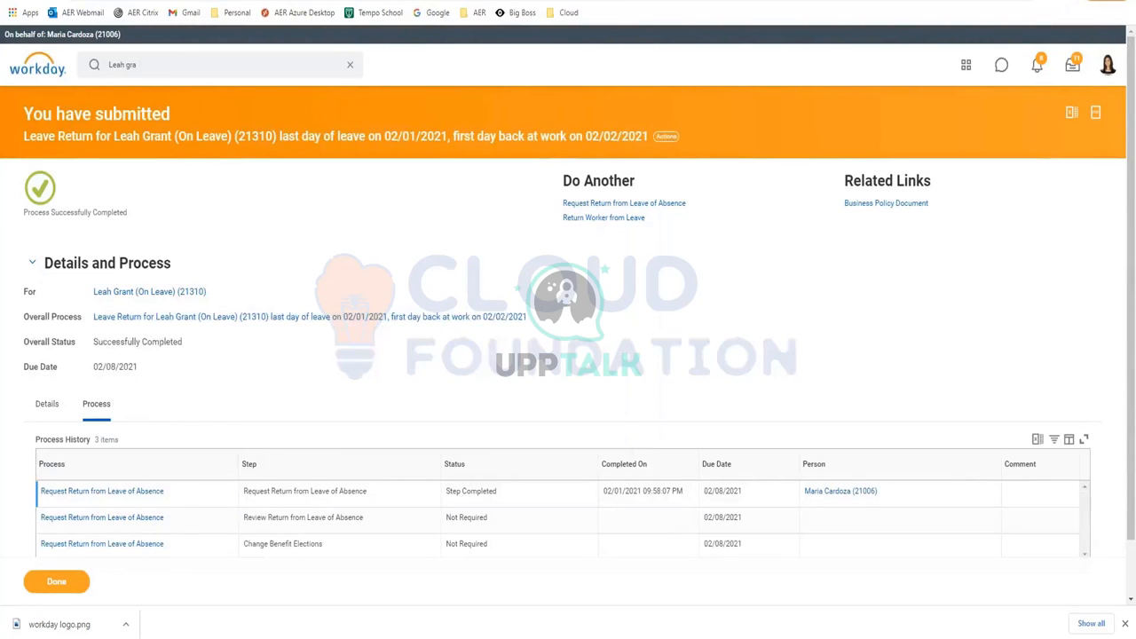